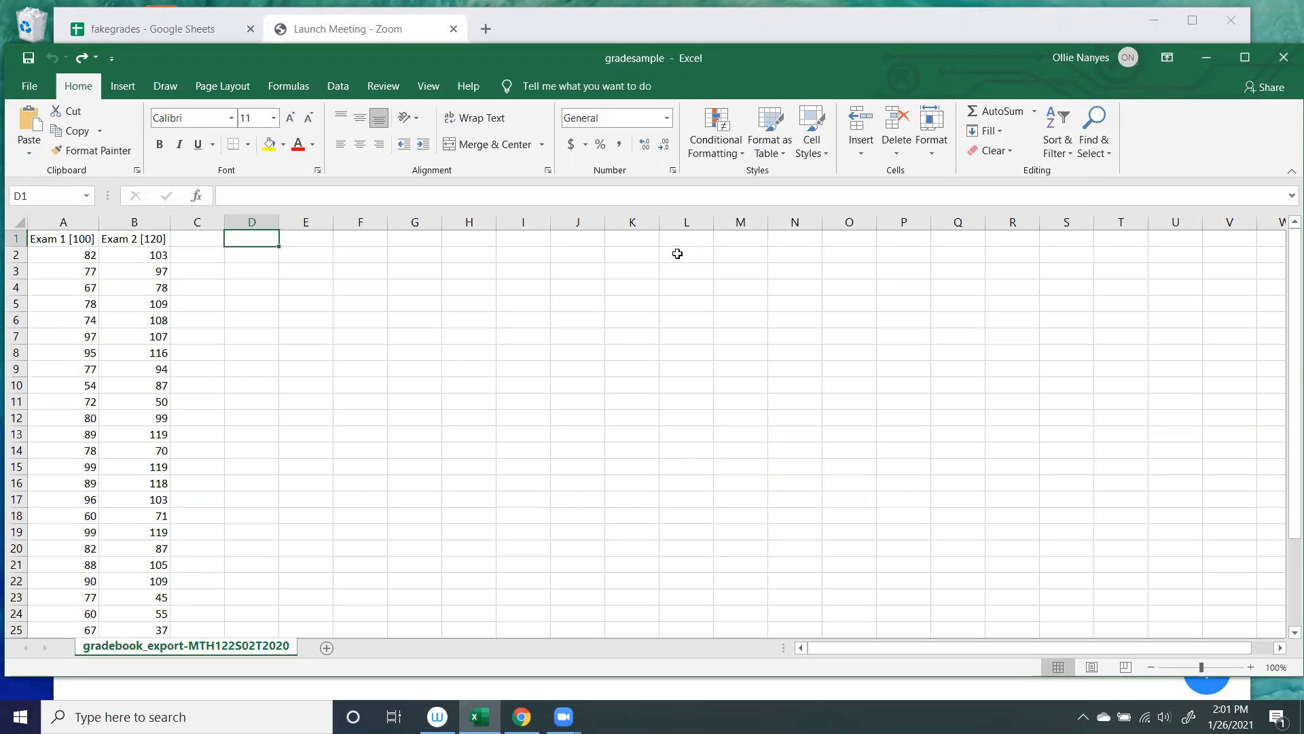
- Insert a histogram chart of the Exam 1 scores in column A
left_click(83, 222)
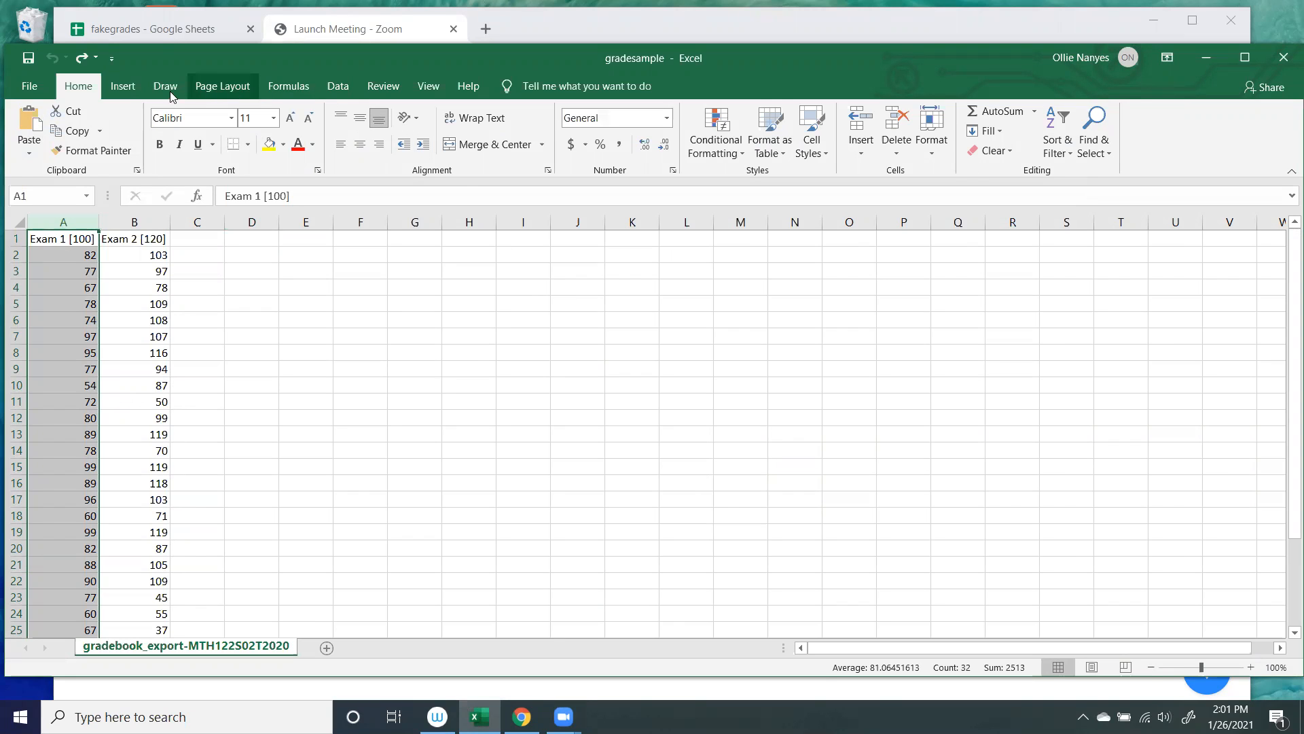
left_click(124, 87)
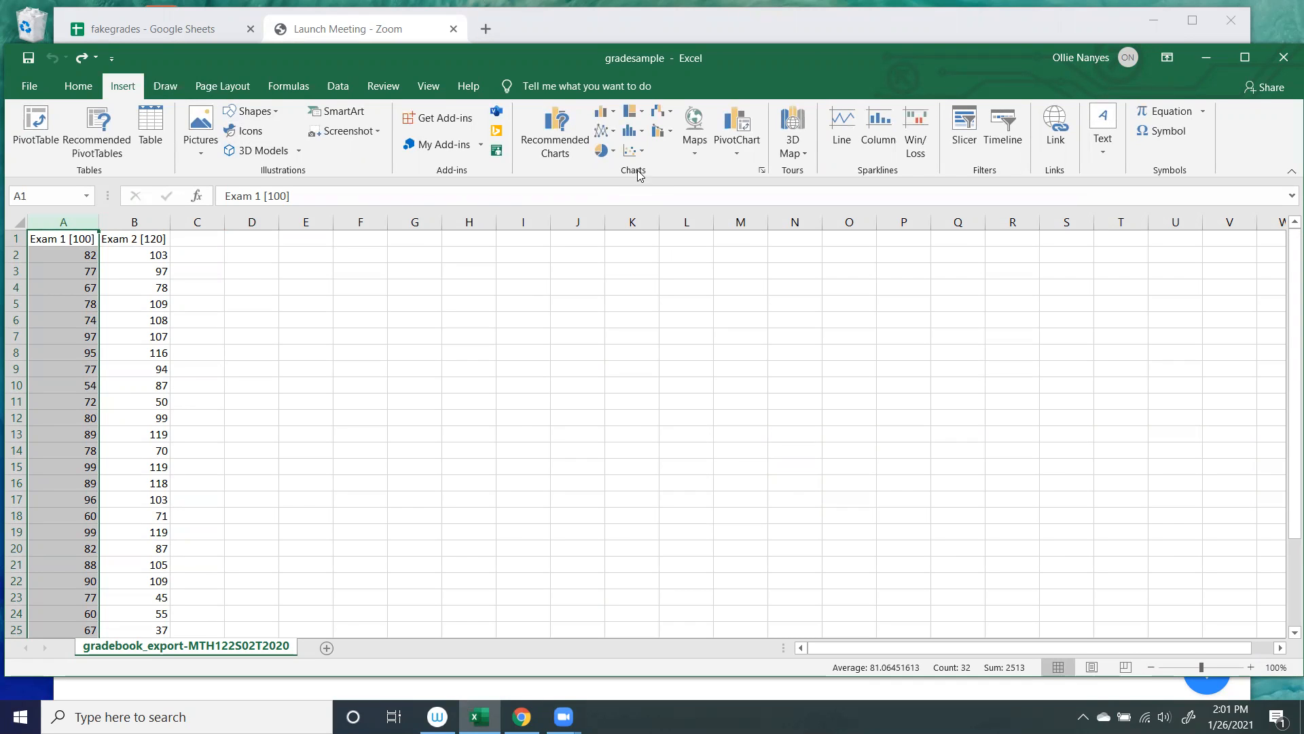
left_click(638, 134)
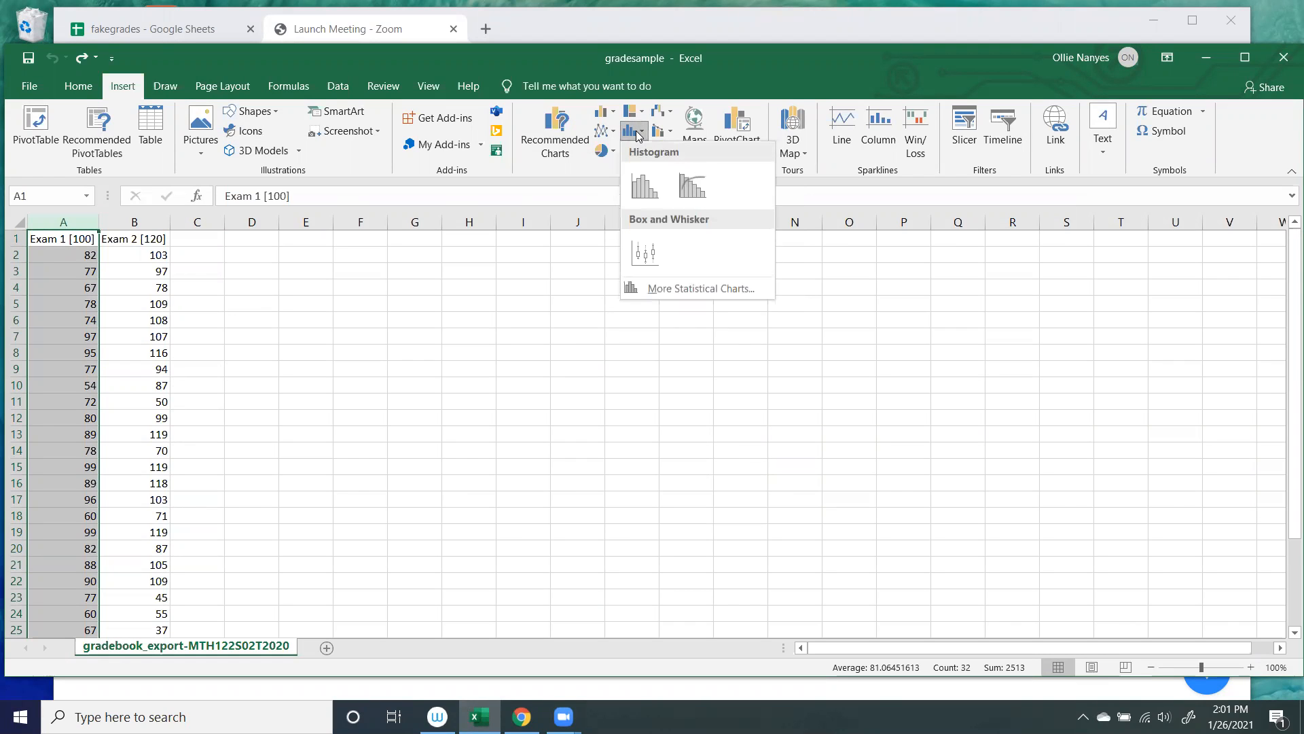
left_click(634, 171)
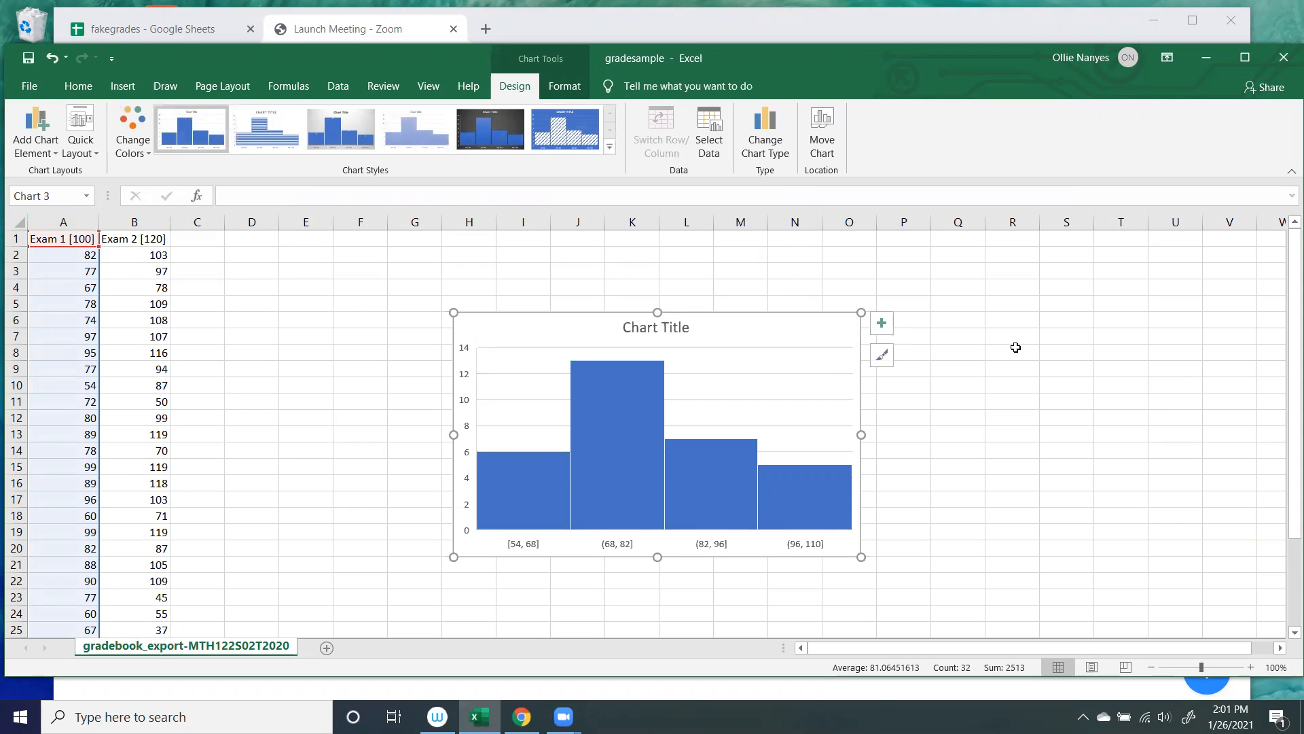
mouse_move(575, 510)
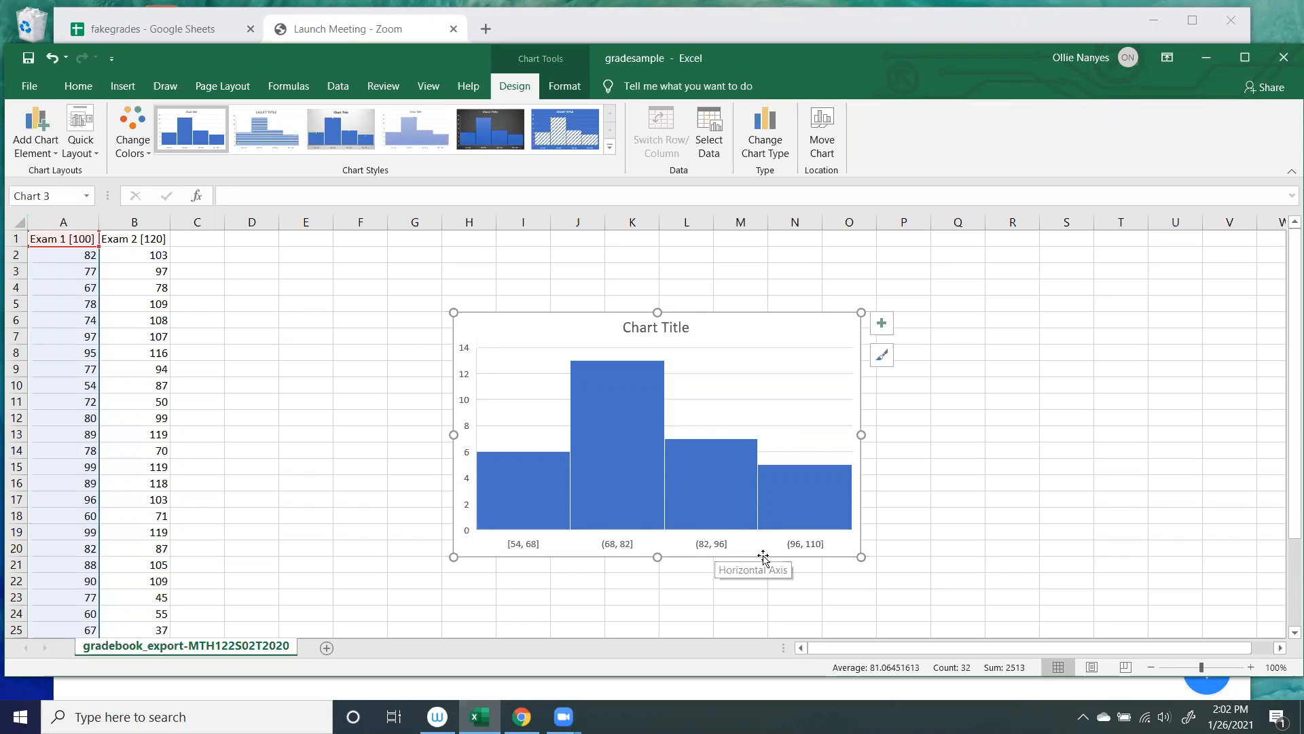
mouse_move(839, 474)
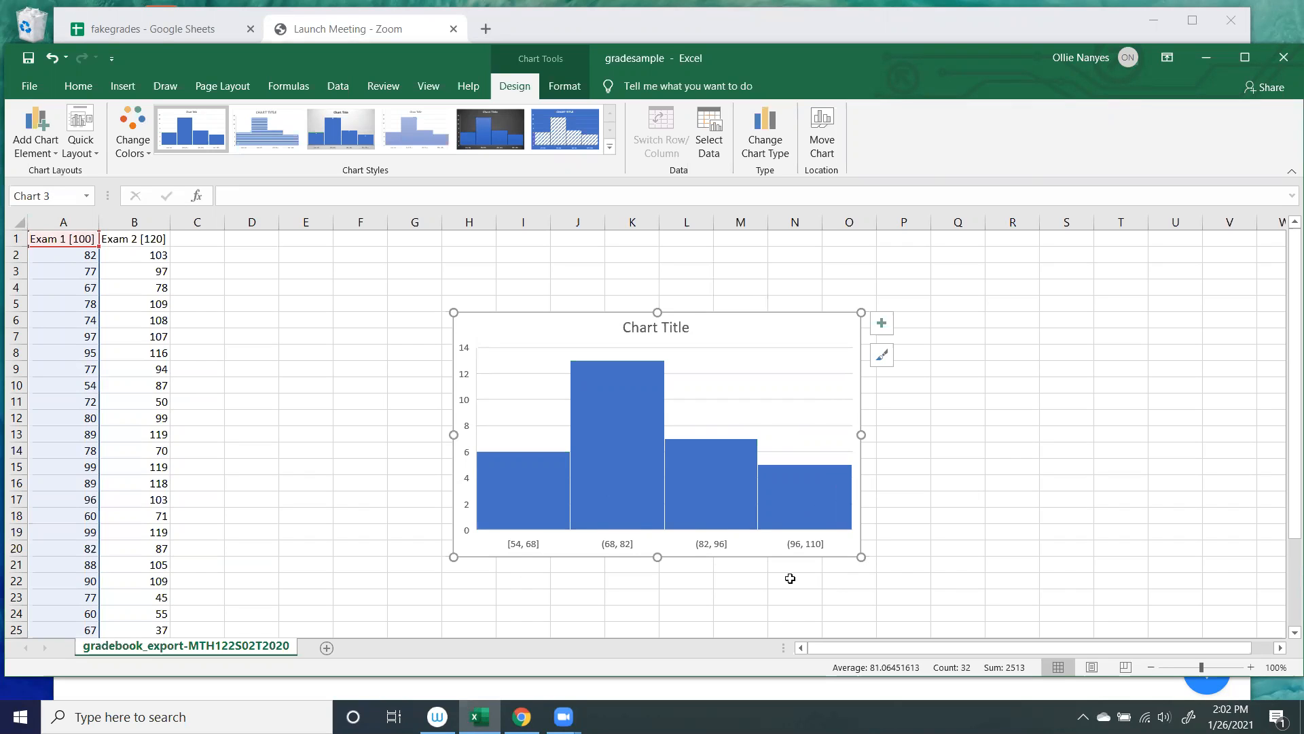
left_click(737, 401)
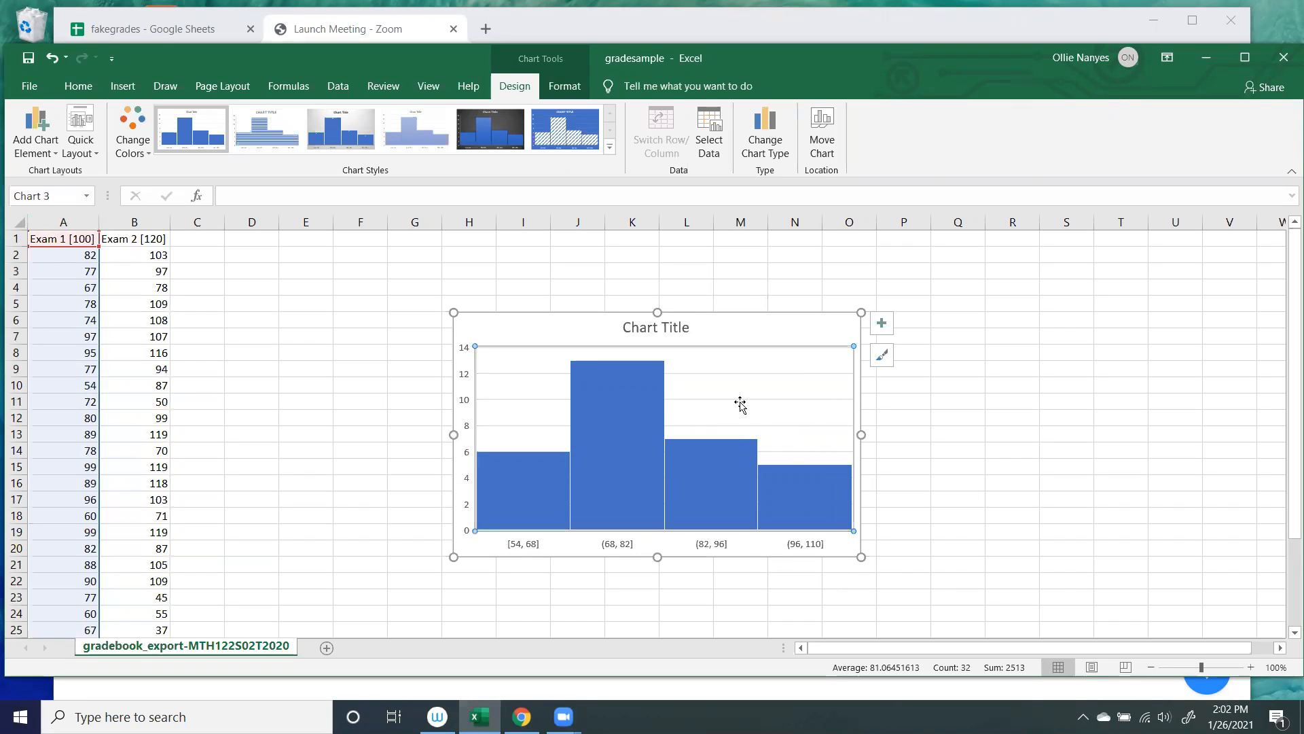
left_click(747, 335)
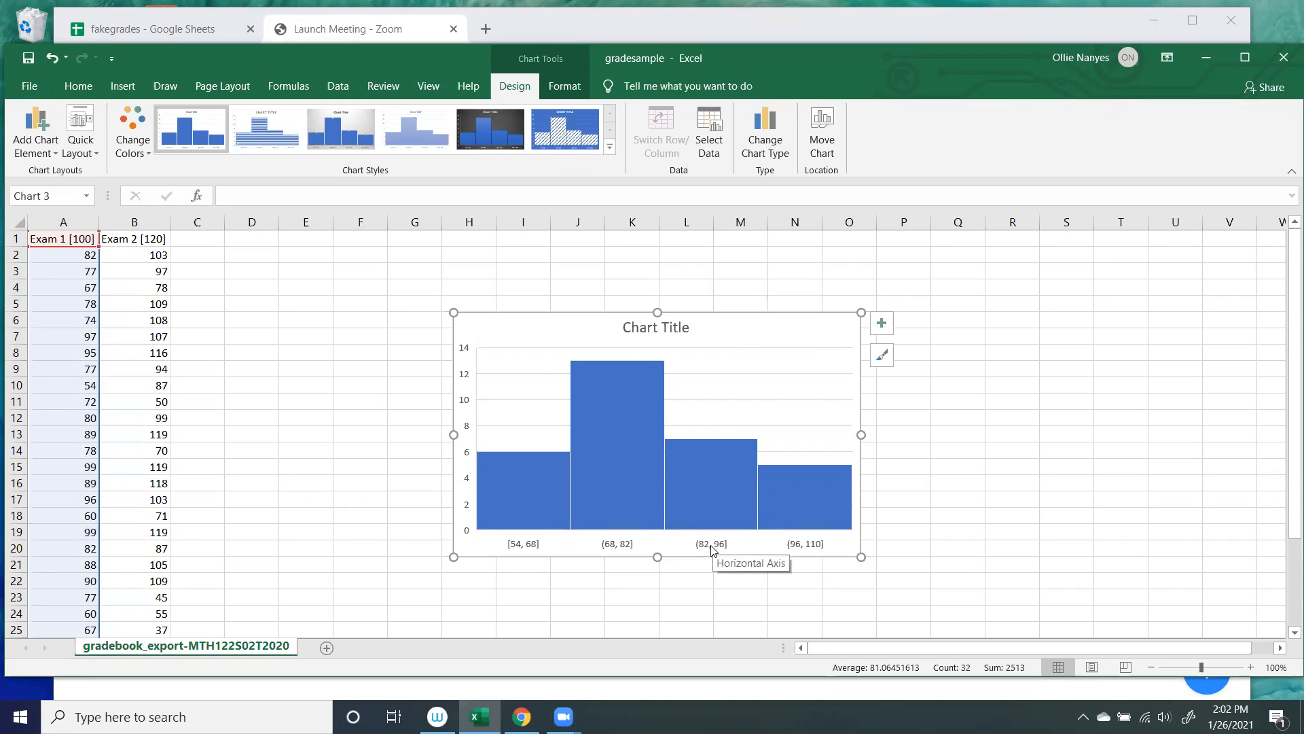
mouse_move(715, 514)
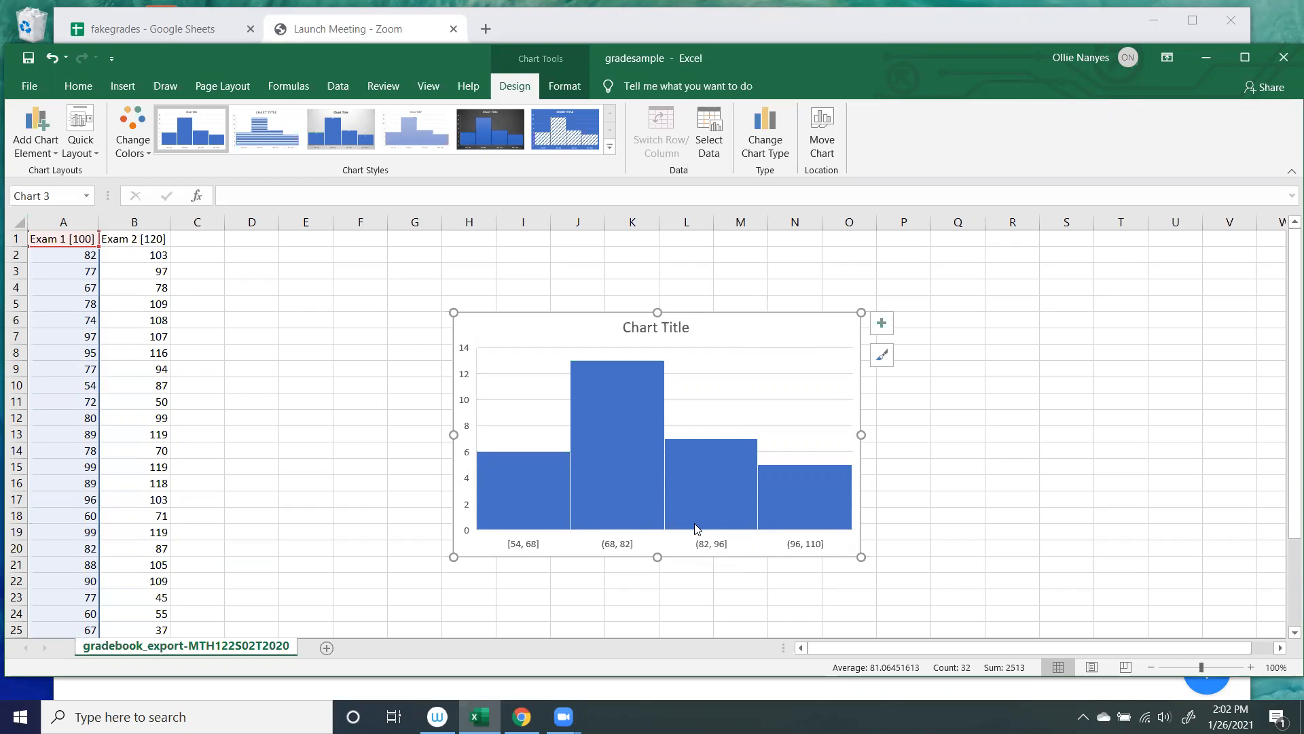
right_click(800, 548)
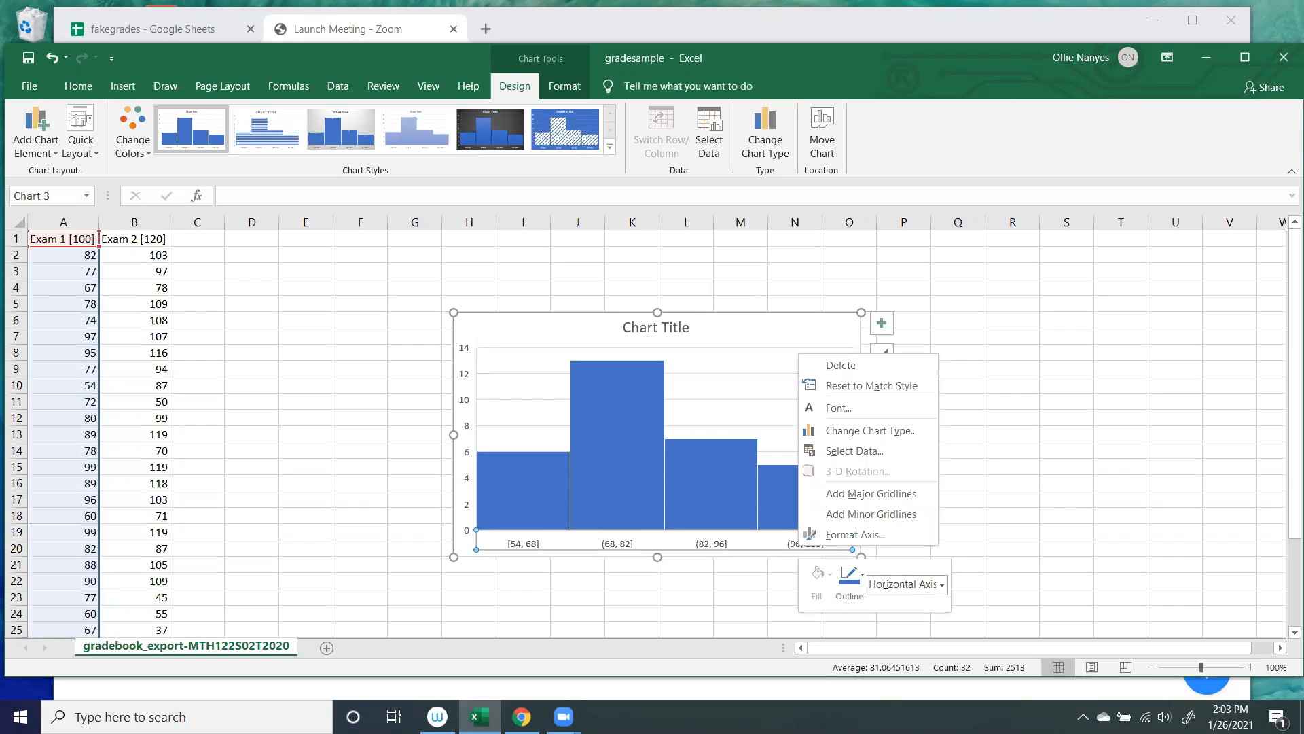
left_click(841, 536)
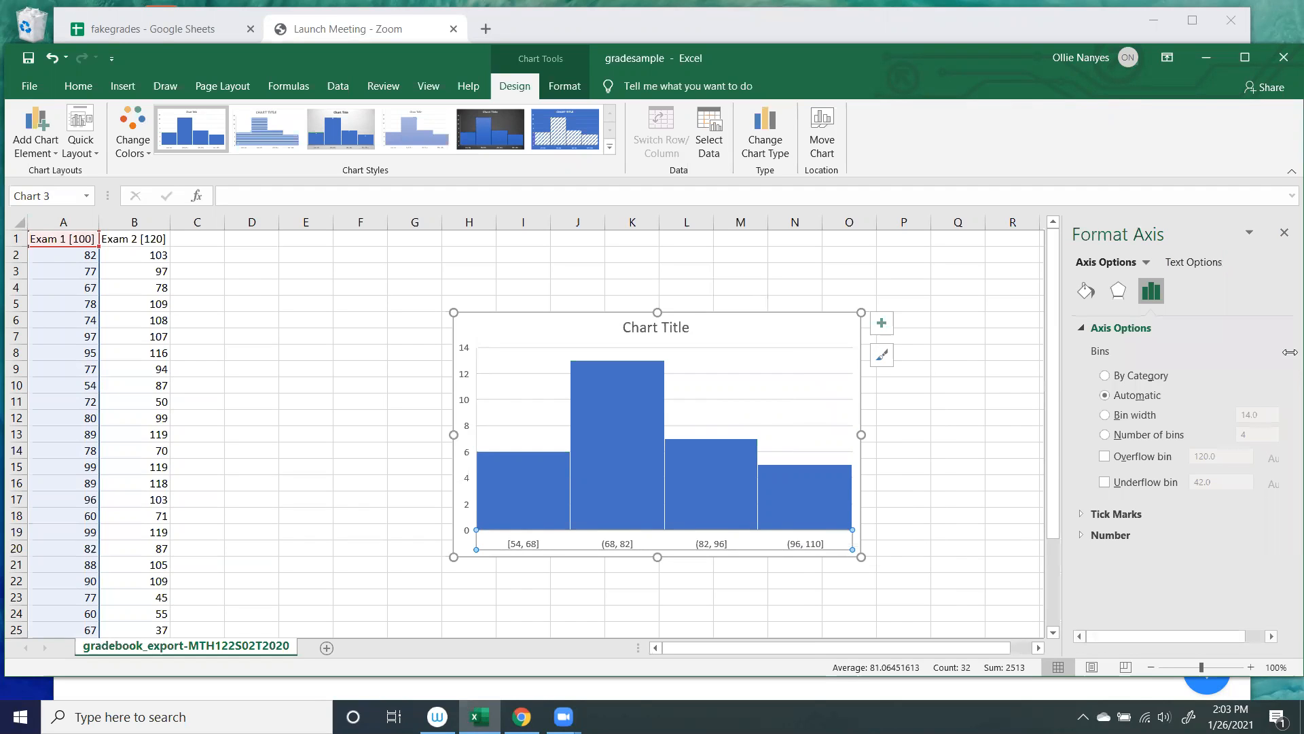
left_click(1285, 235)
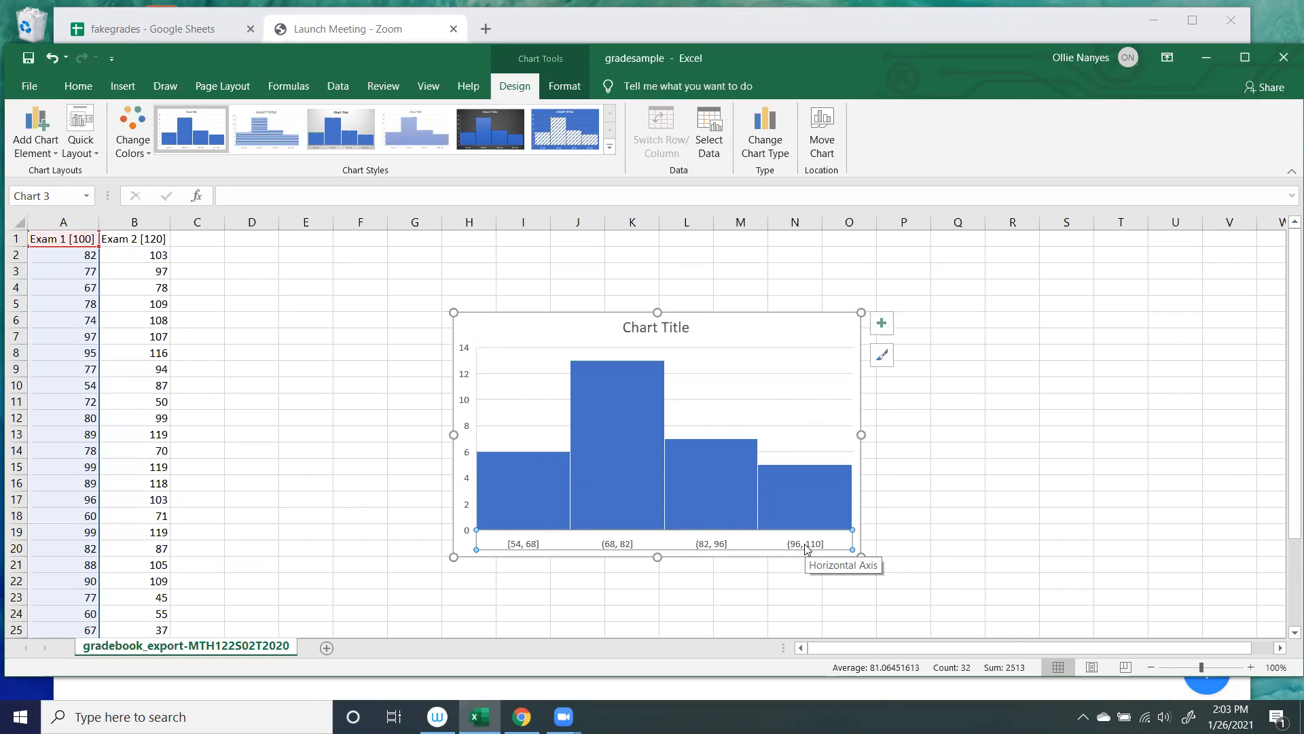
- Set the bin width of the histogram's horizontal axis to 5
double_click(807, 549)
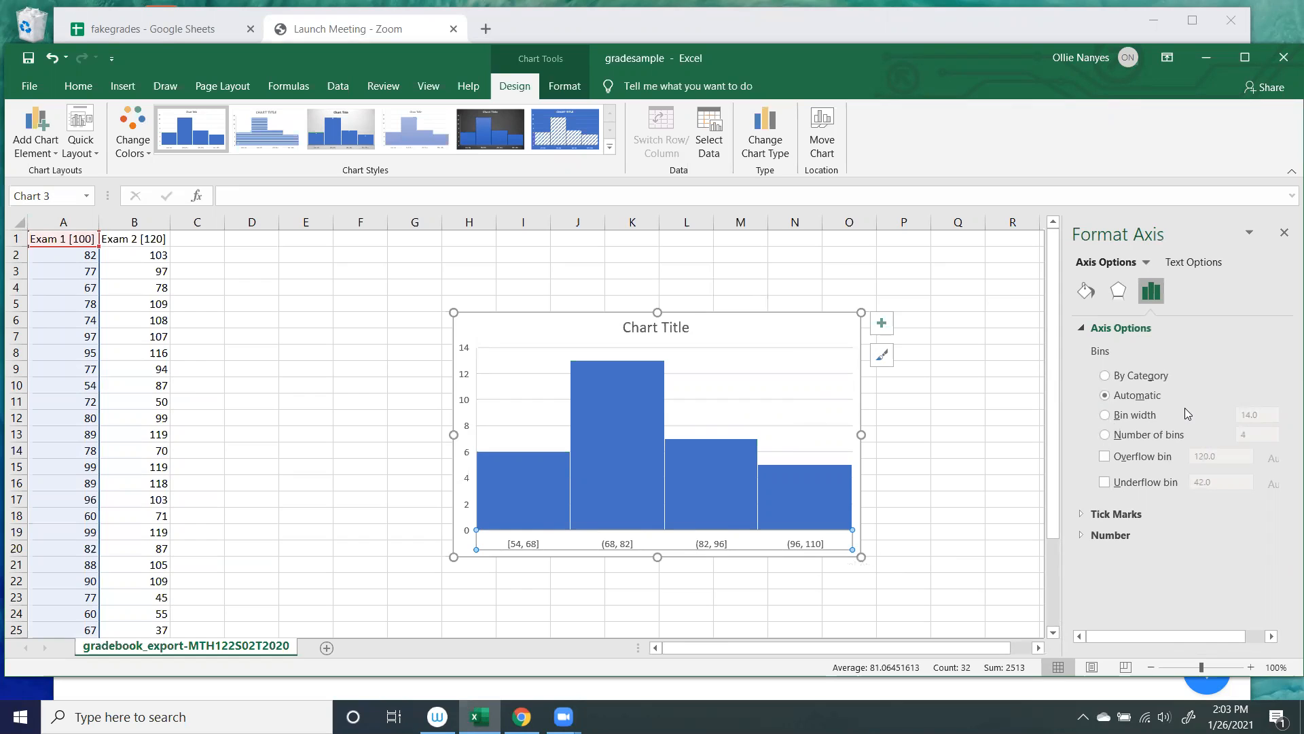
left_click(1106, 415)
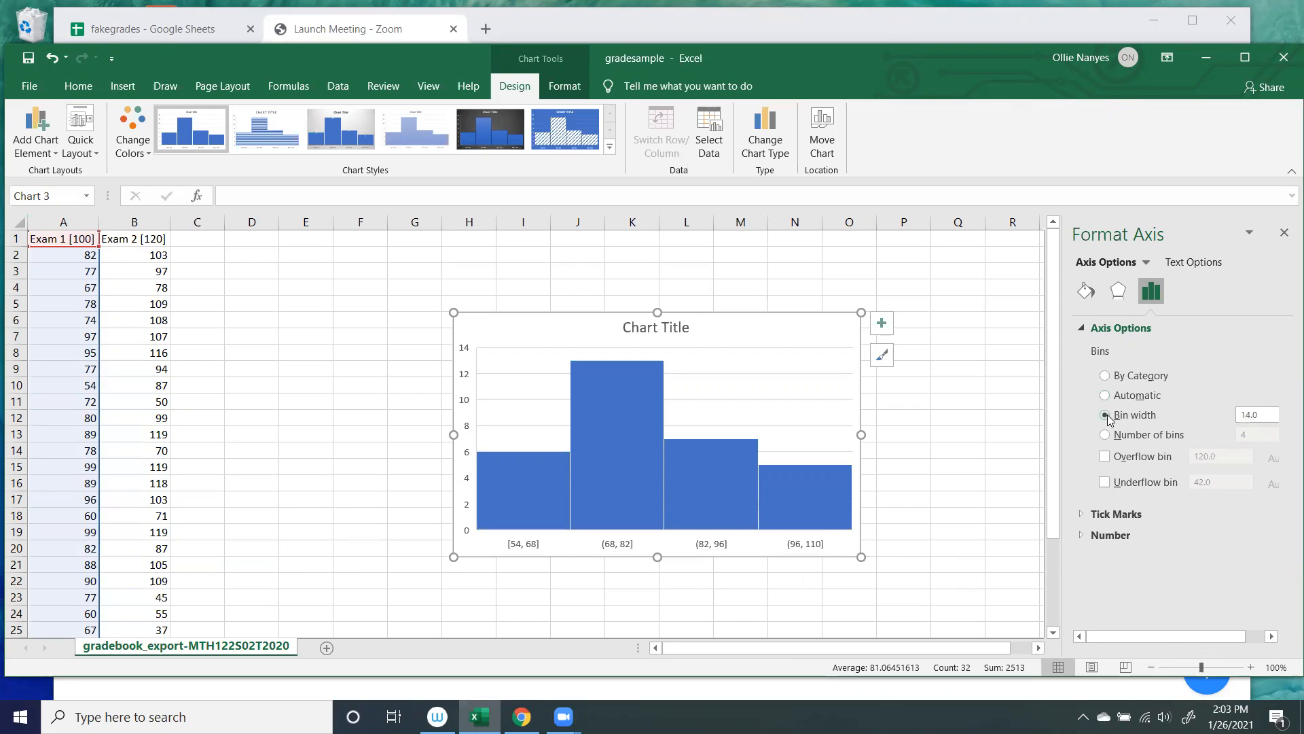
left_click(1260, 416)
key("BackSpace")
key("BackSpace")
key("BackSpace")
key("BackSpace")
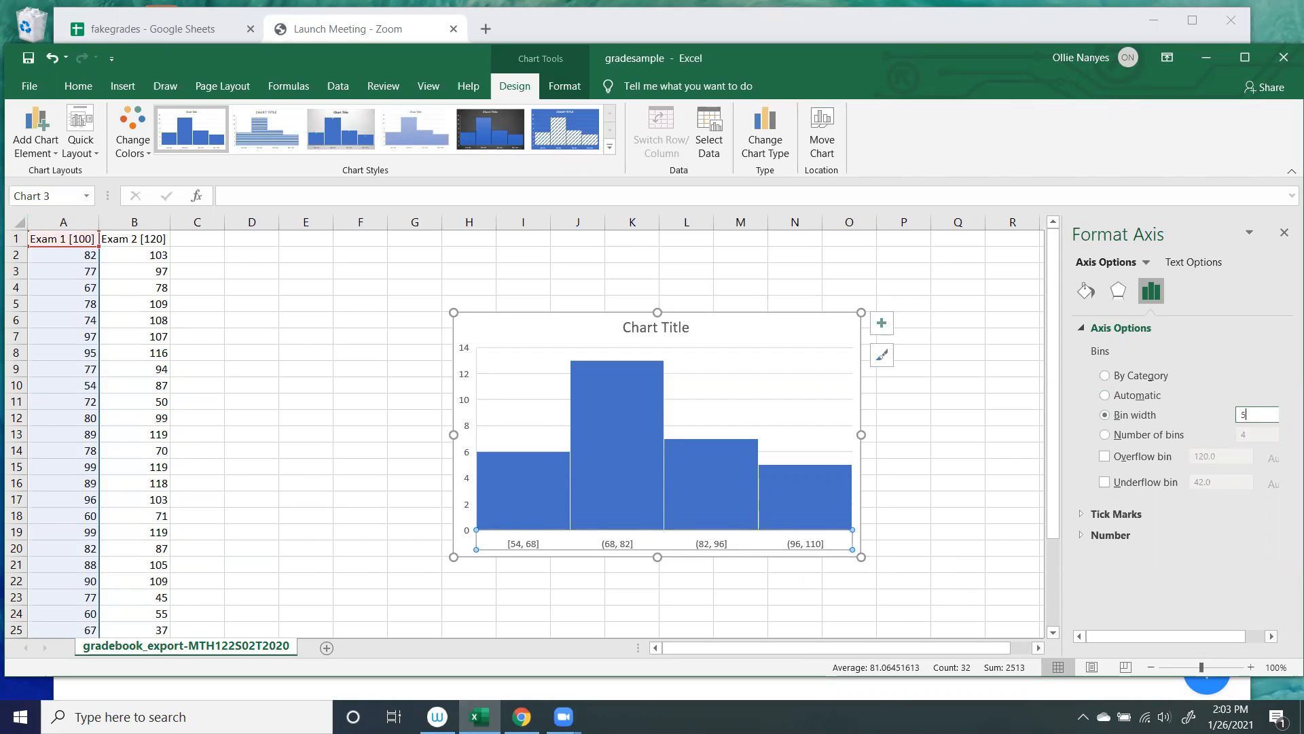
left_click(1001, 418)
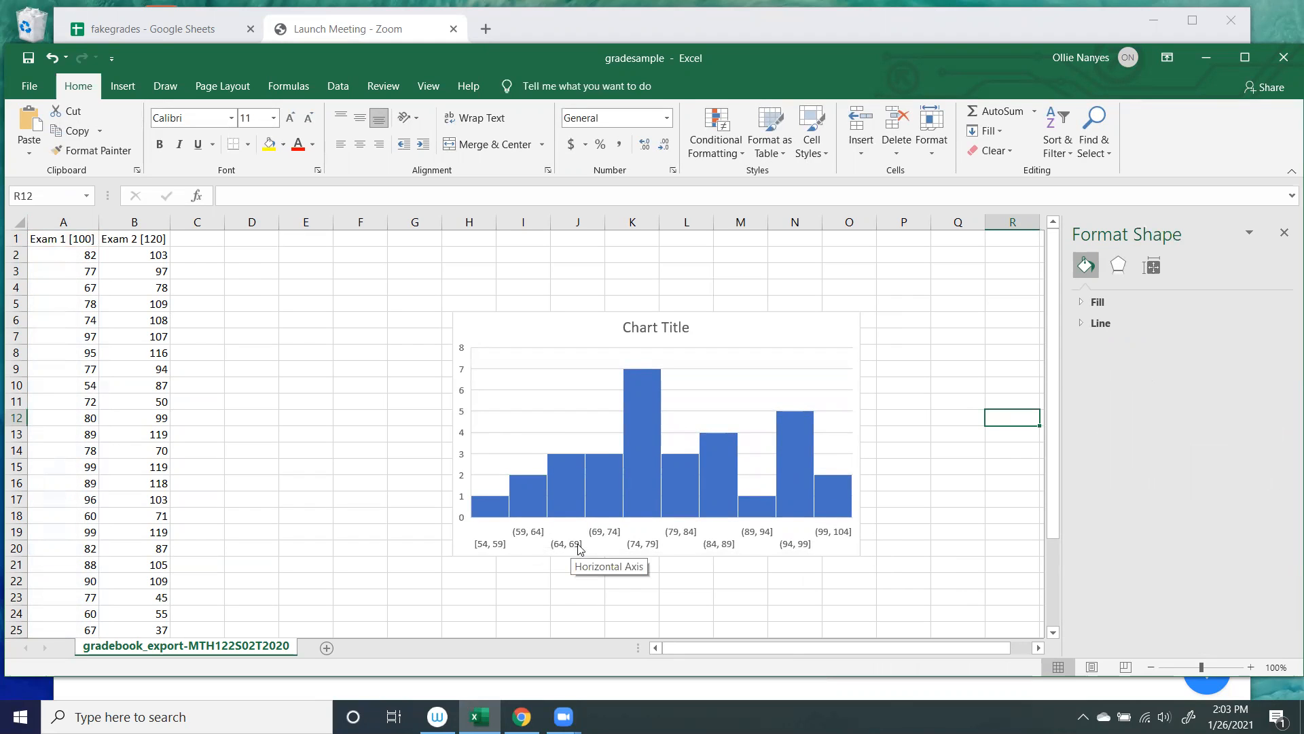
- Switch the histogram's horizontal axis to a fixed number of bins and set it to 6
left_click(793, 551)
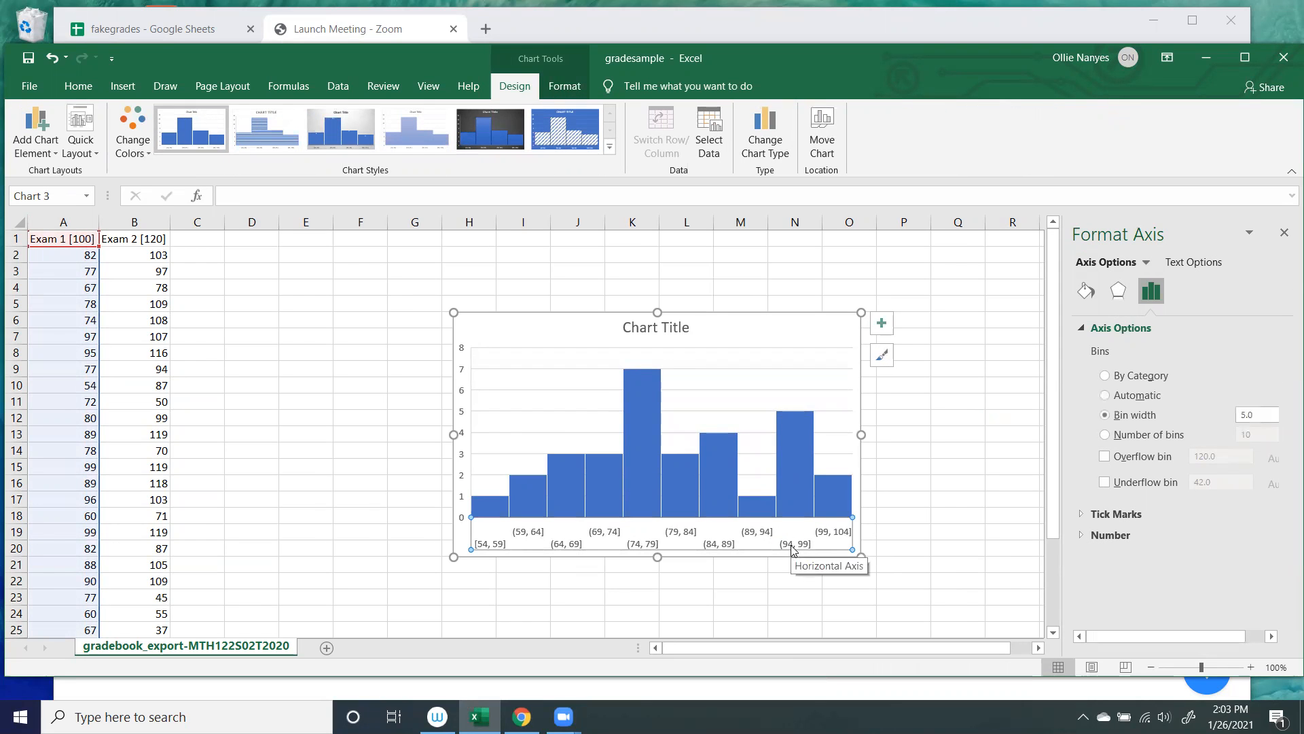
left_click(1106, 434)
left_click(1262, 433)
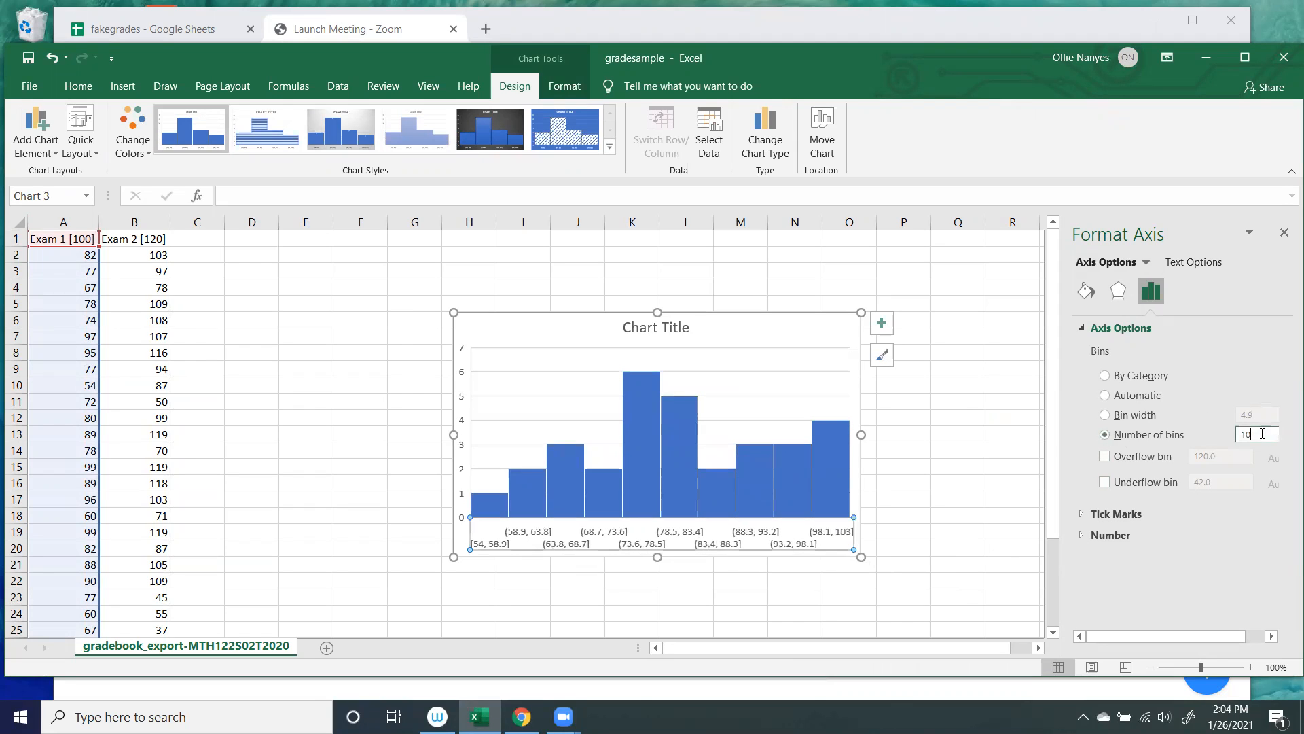
key("BackSpace")
key("BackSpace")
type("6")
left_click(999, 386)
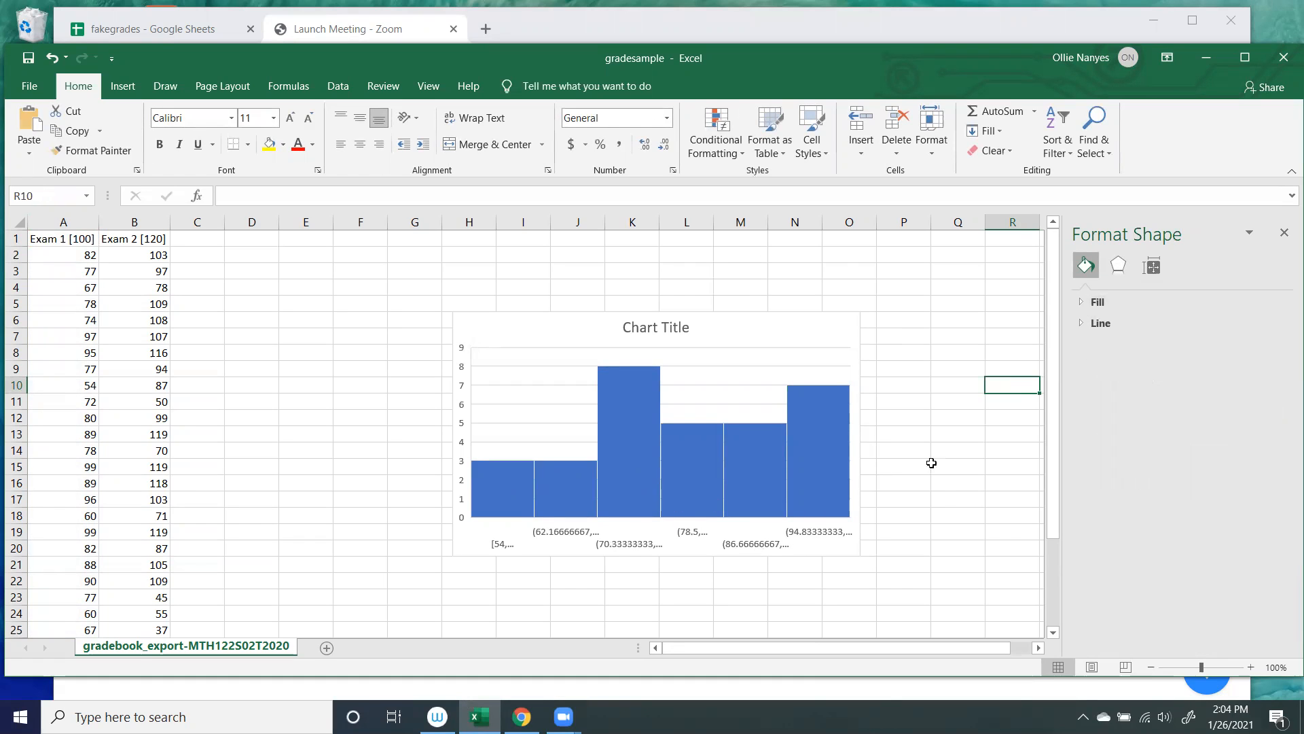
- Switch the histogram's horizontal axis back to a bin width of 5 and close the formatting options
left_click(828, 535)
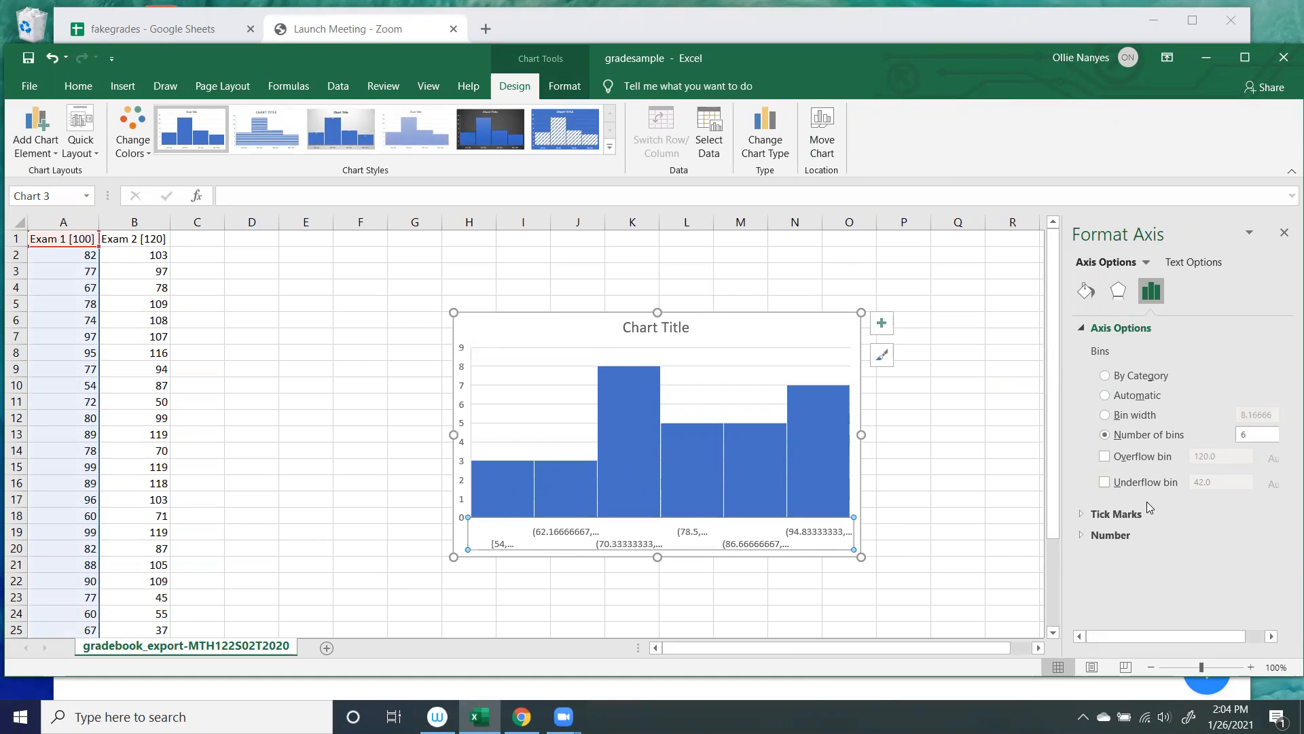
left_click(1106, 415)
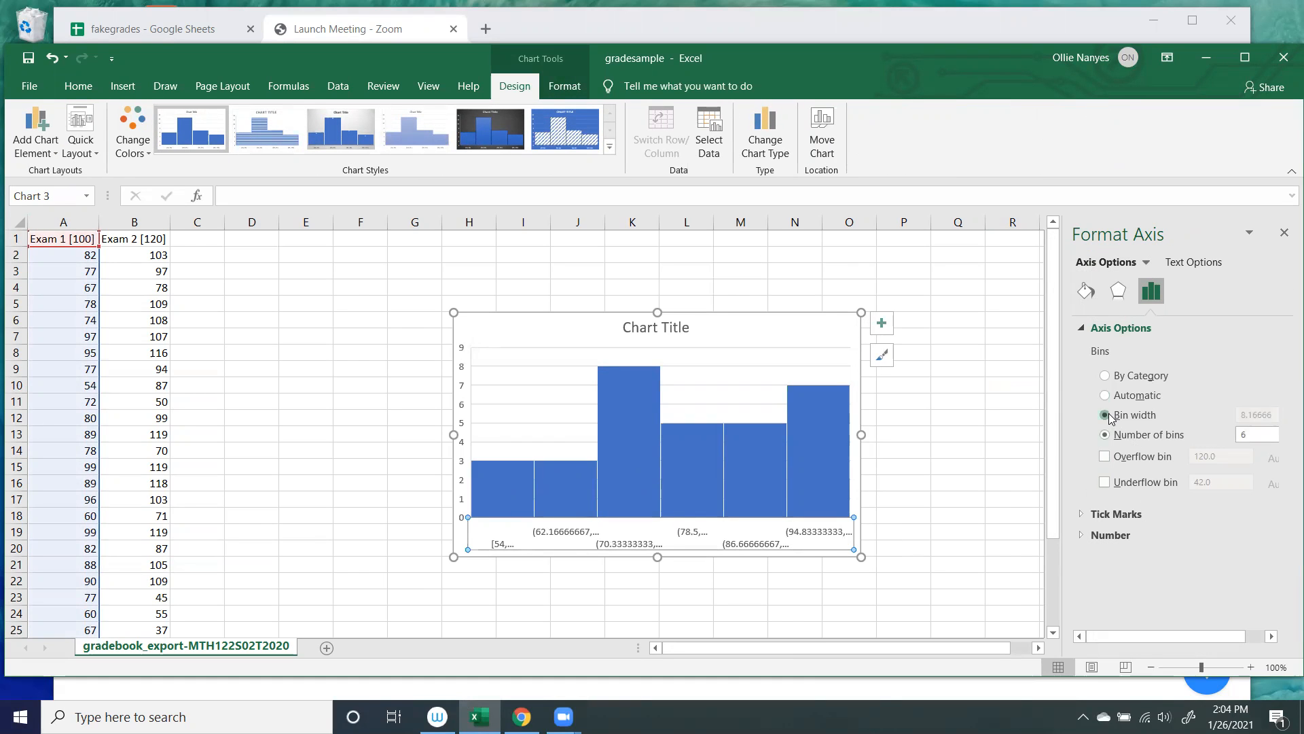
left_click(1275, 414)
key("BackSpace")
key("BackSpace")
key("BackSpace")
key("BackSpace")
key("BackSpace")
key("BackSpace")
key("BackSpace")
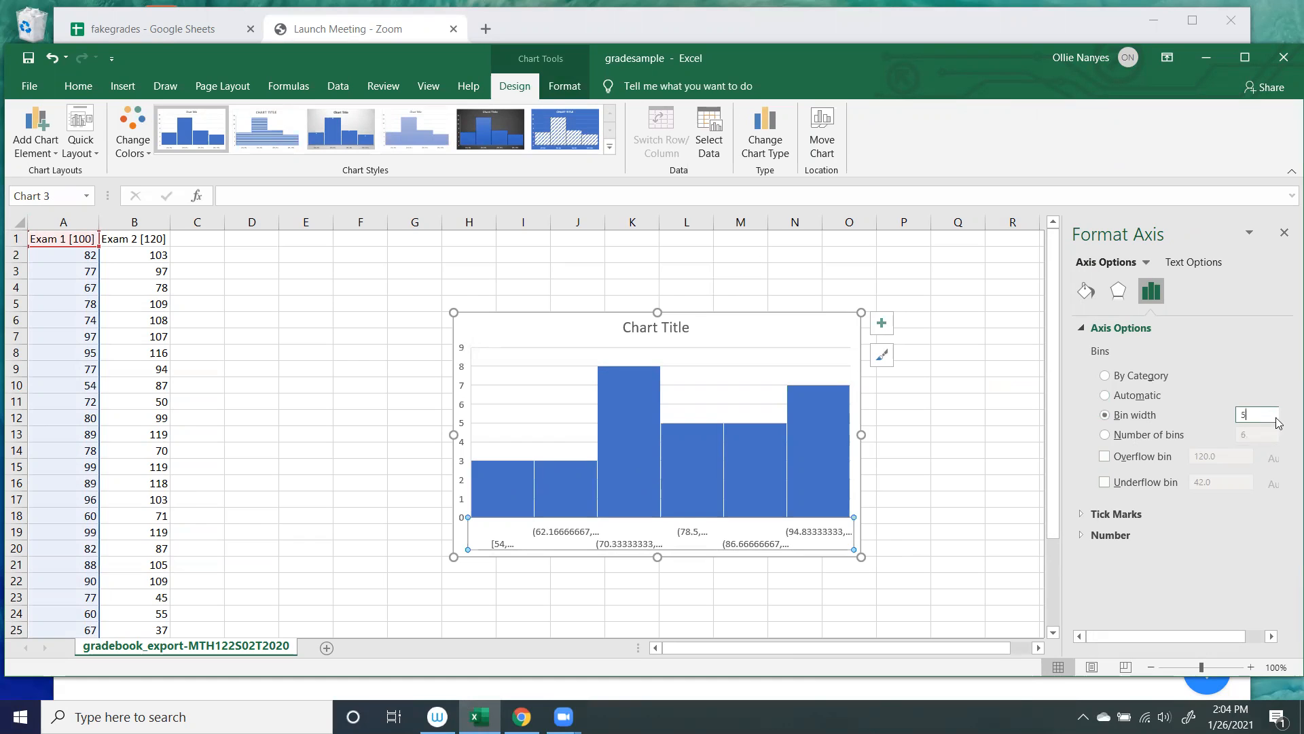
left_click(1008, 442)
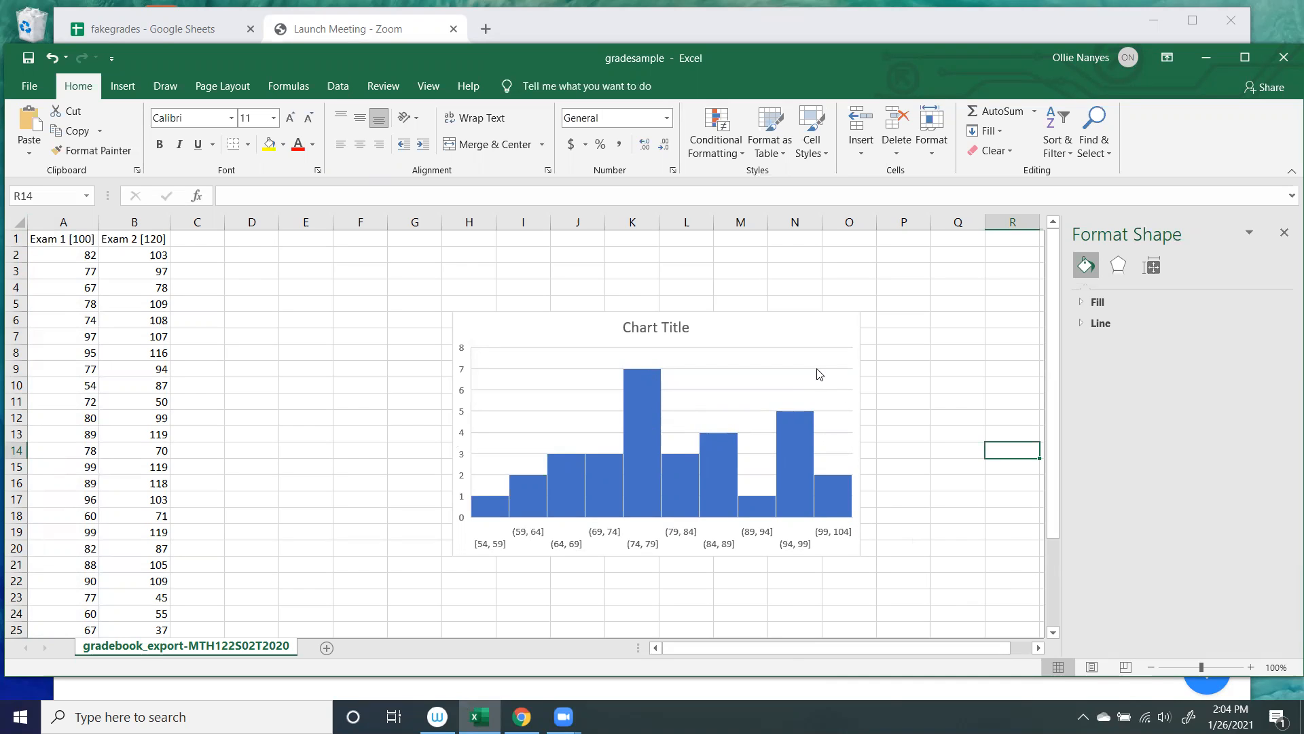
left_click(357, 260)
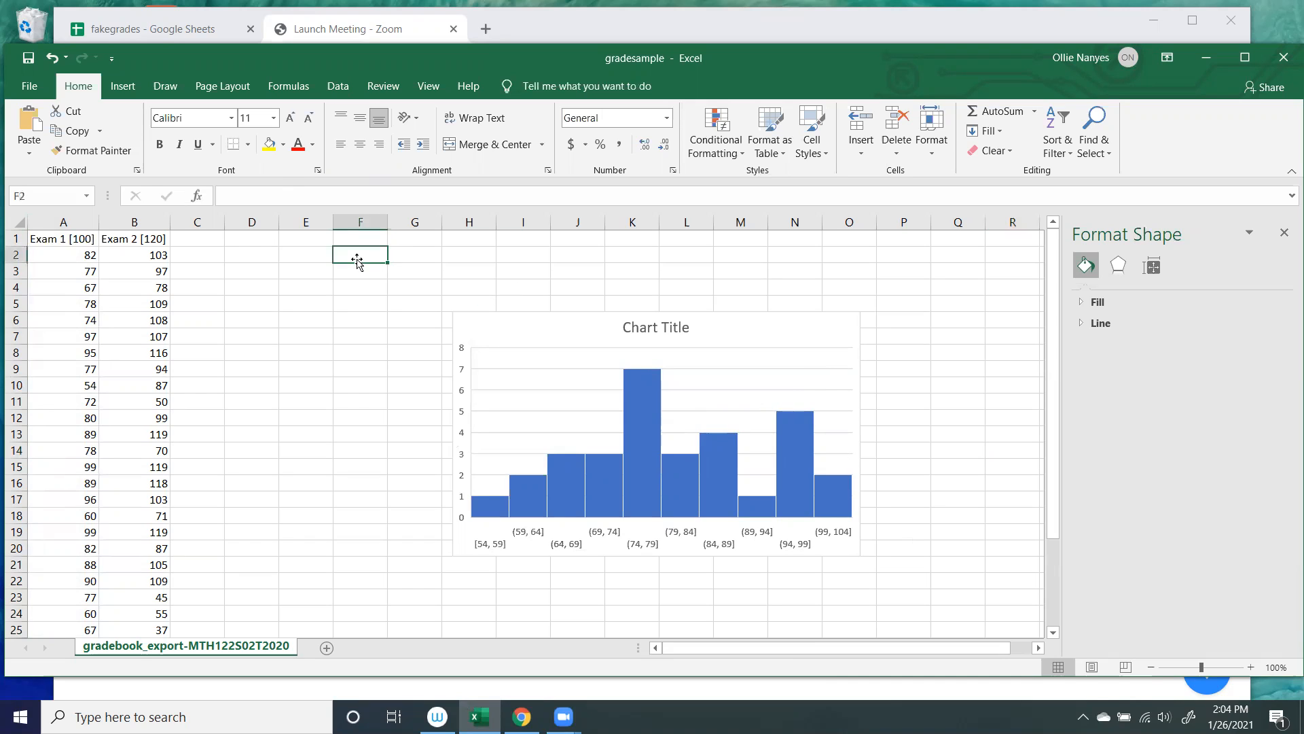
left_click(1284, 232)
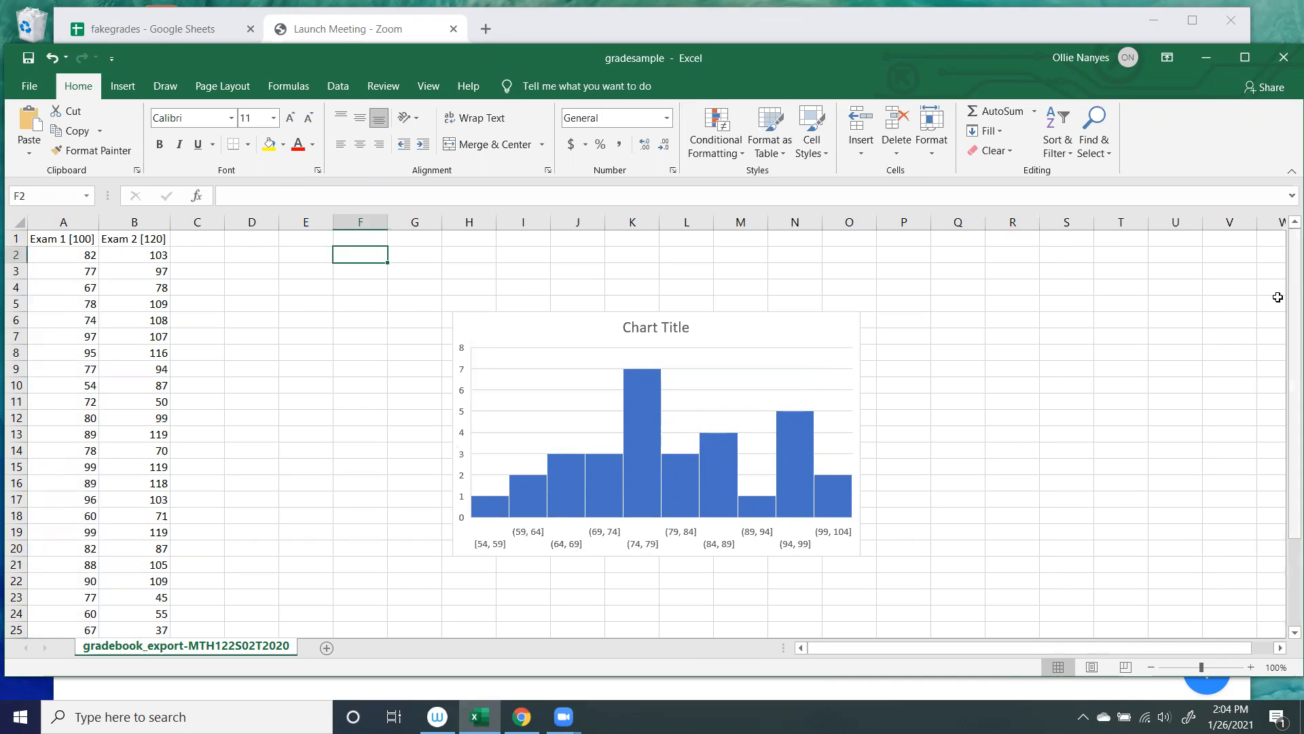
- View the input, bin range and output options of the Data Analysis Histogram tool and cancel without running it
left_click(117, 87)
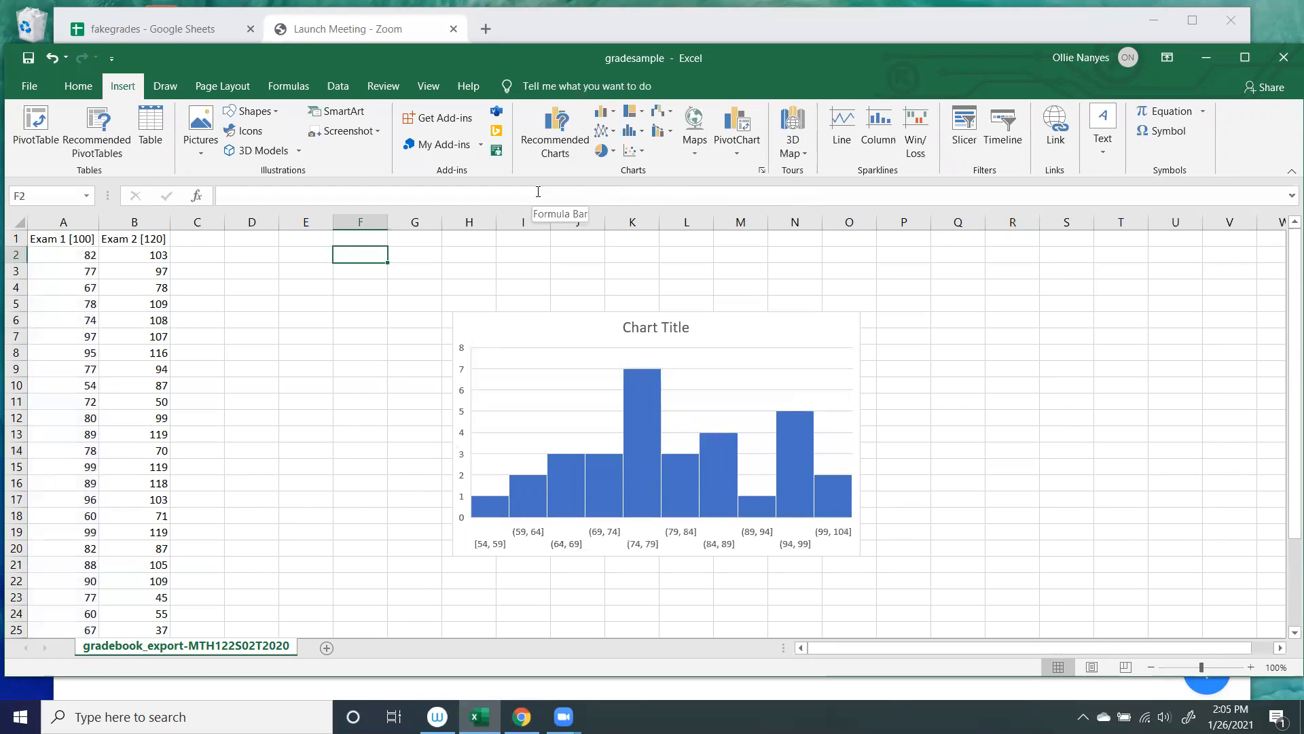
left_click(339, 86)
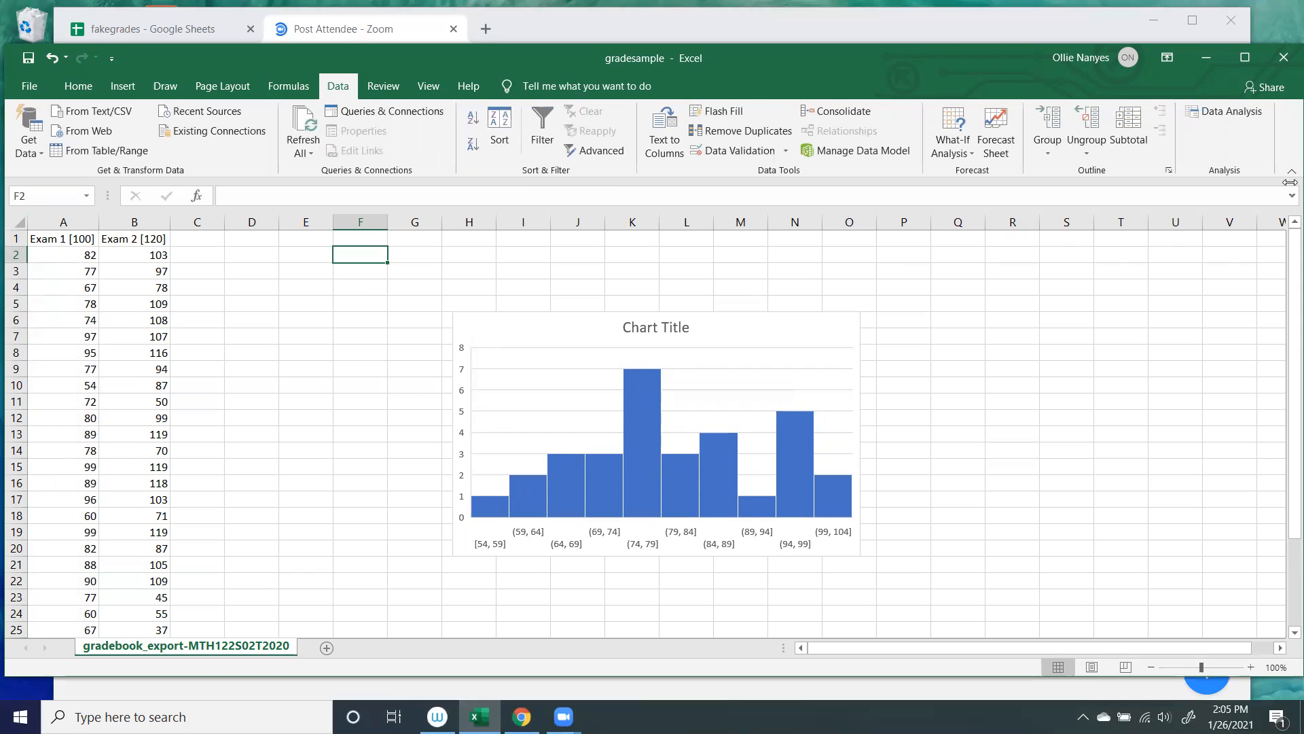
left_click(1219, 112)
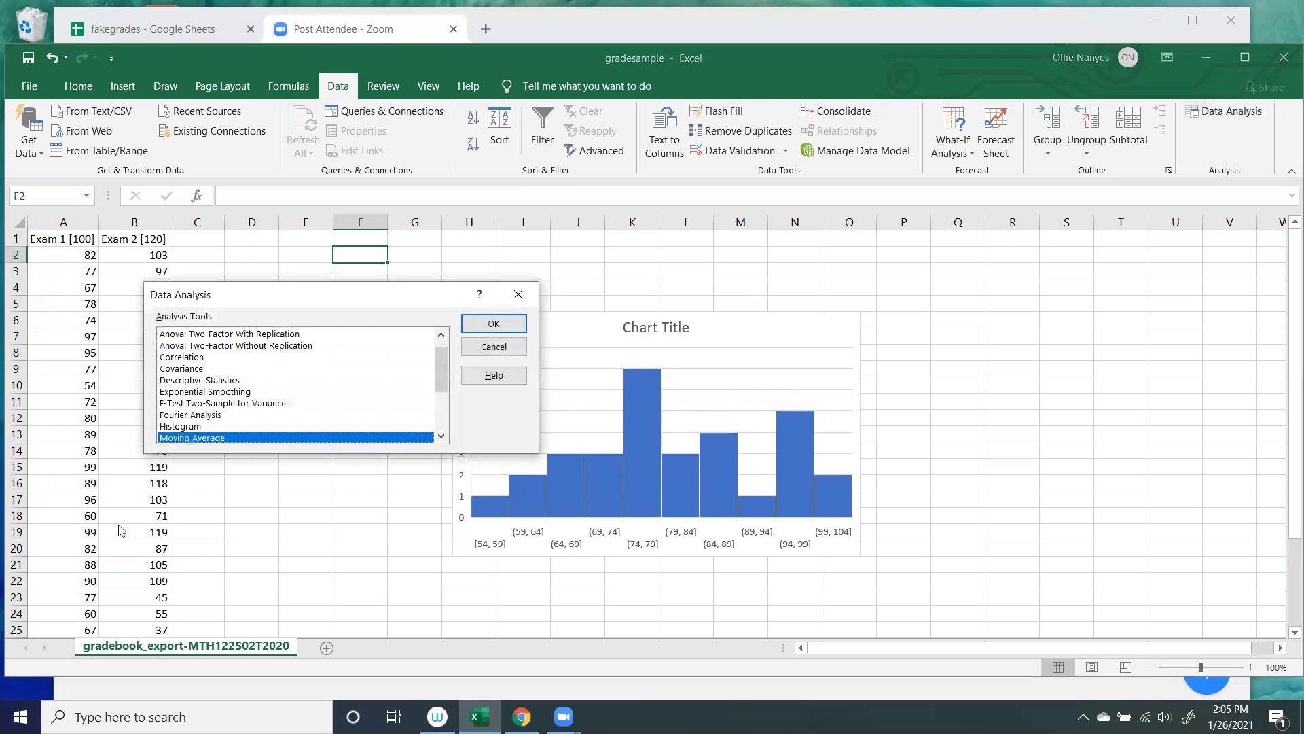
left_click(183, 427)
left_click(488, 326)
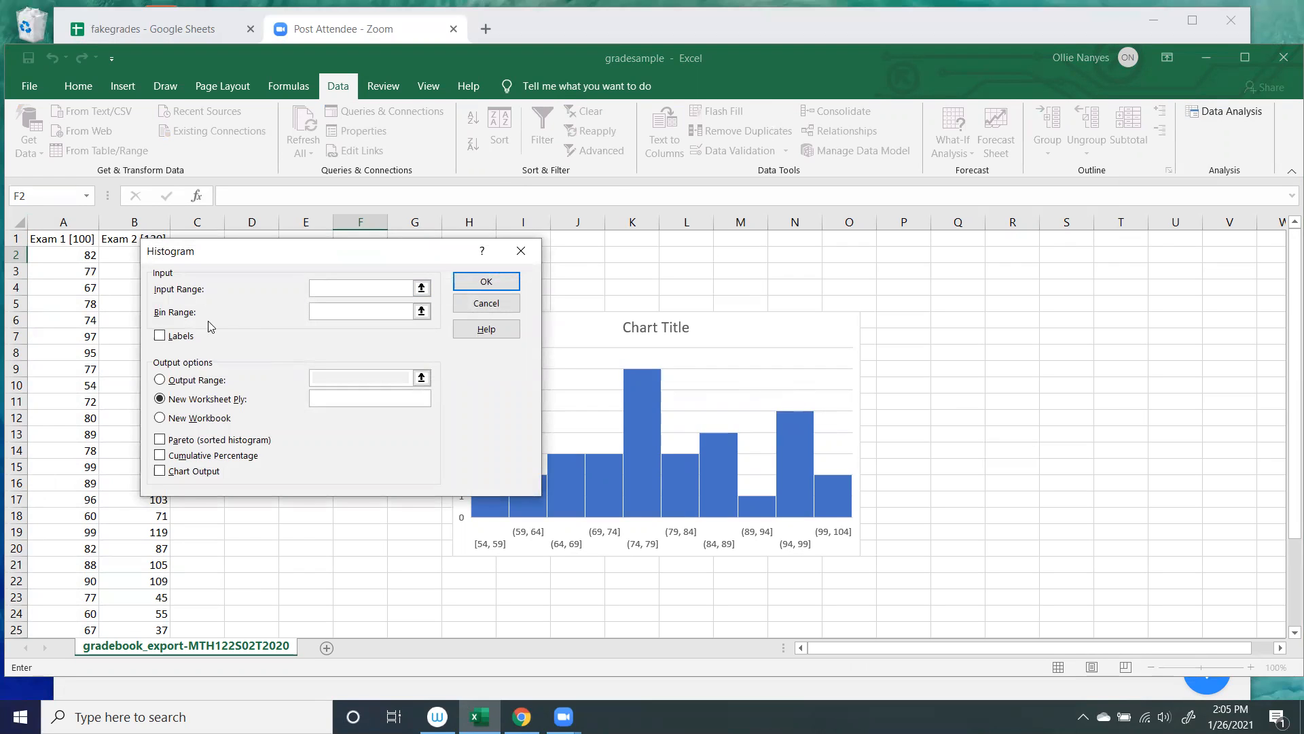
left_click(500, 303)
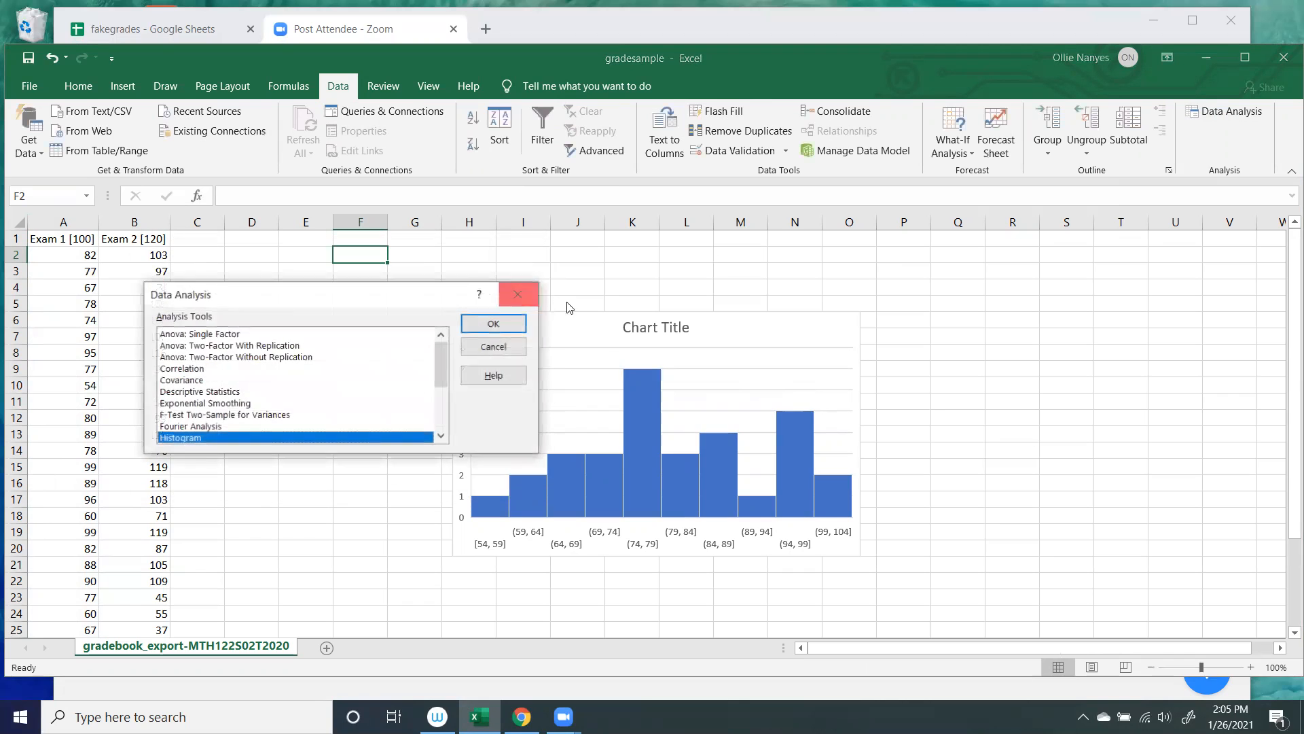
left_click(493, 347)
- Delete the Exam 1 histogram chart from the worksheet
left_click(704, 354)
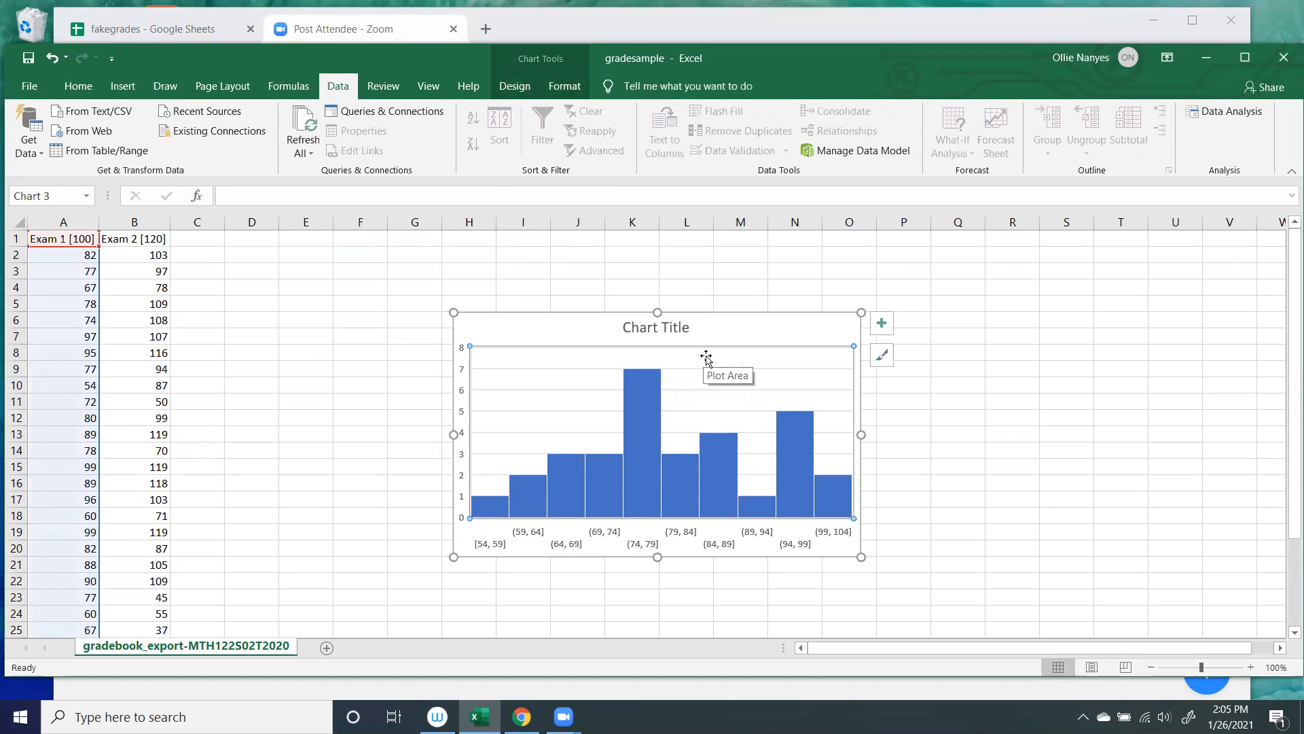
left_click(737, 328)
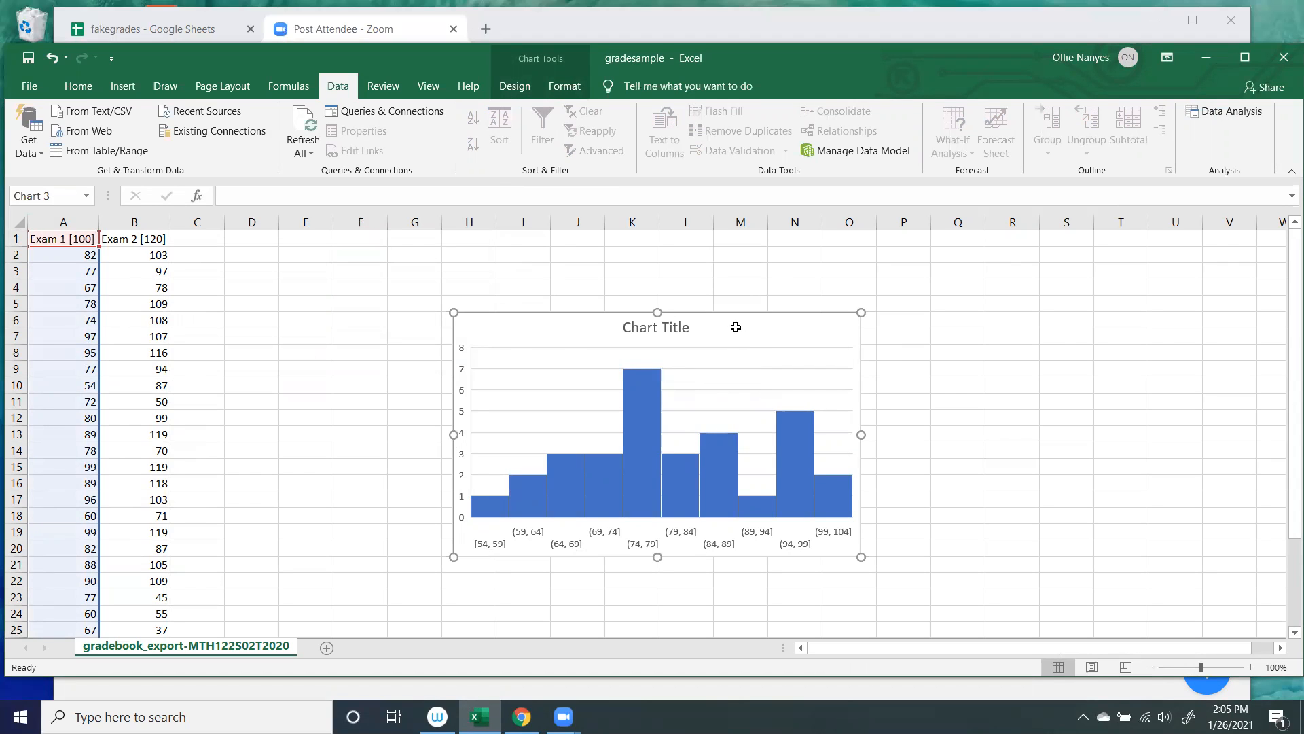
key("Delete")
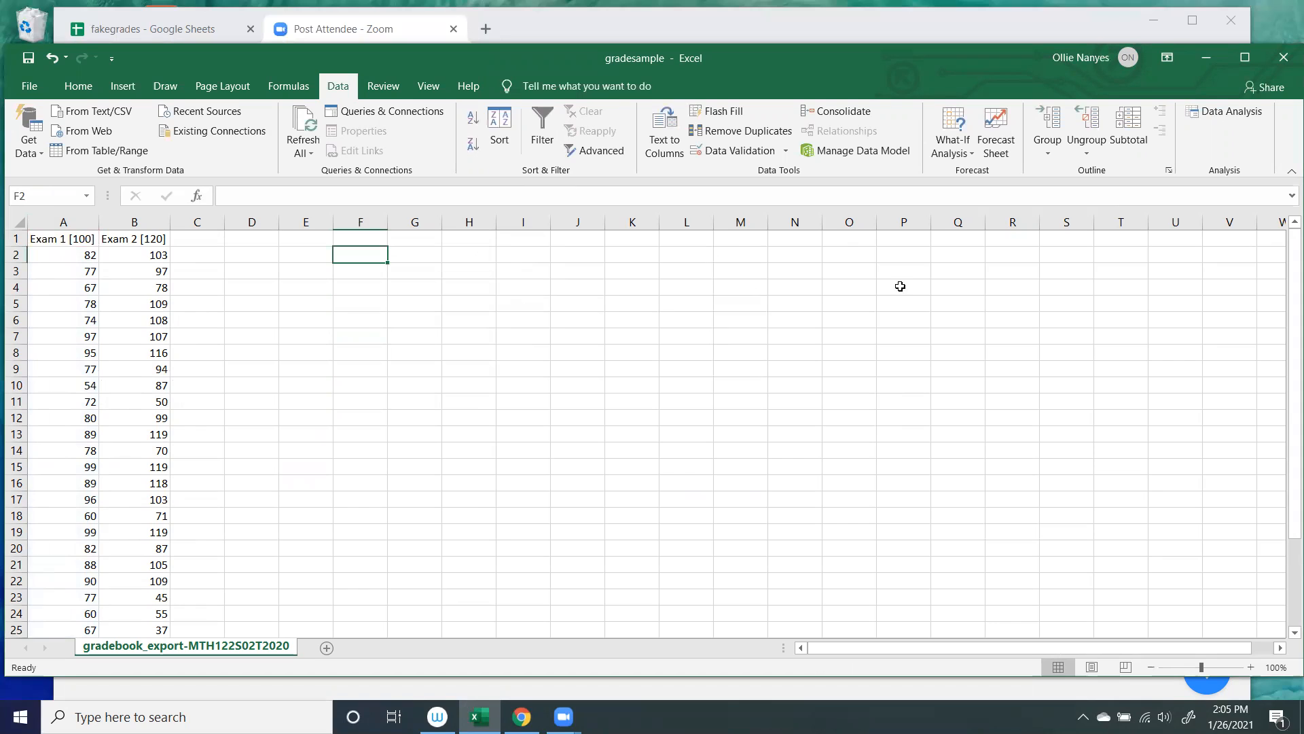
- Enter the header "bins" in D1 with the bin limits 50, 59, 69, 79 and 89 in D2:D6
left_click(244, 240)
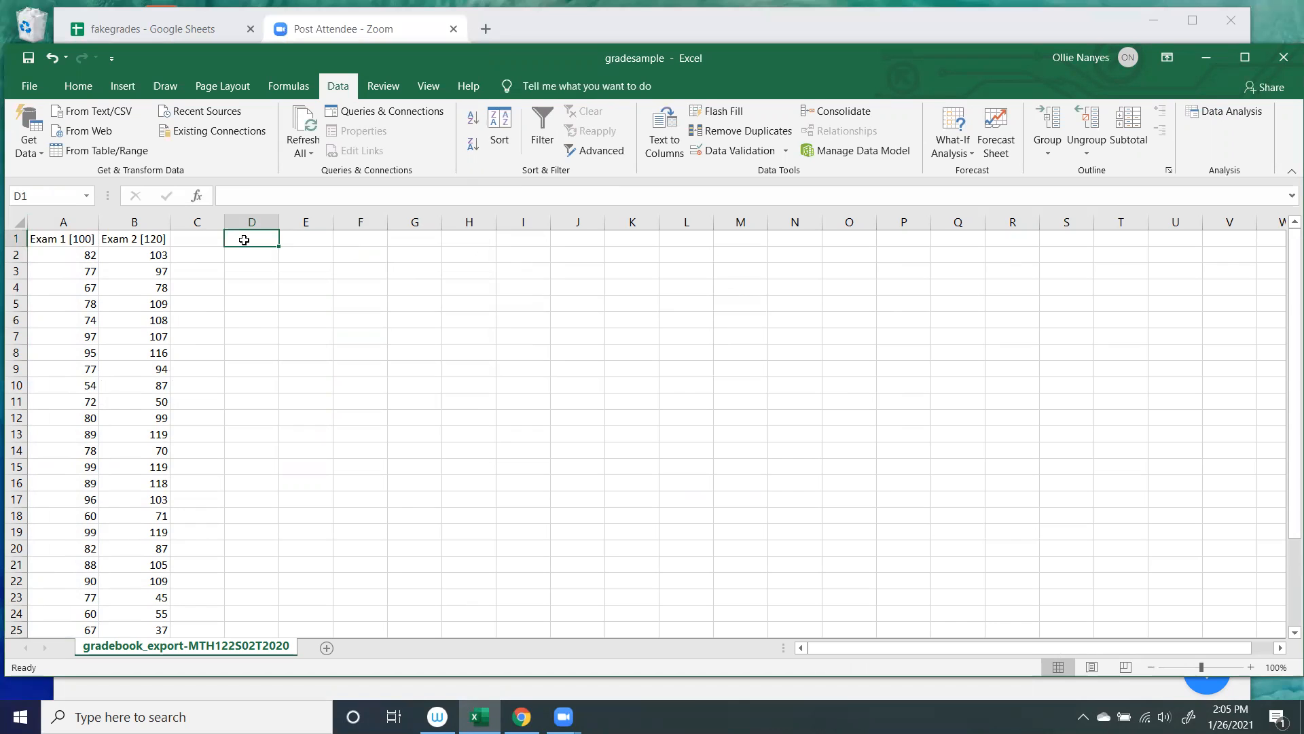
type("bins")
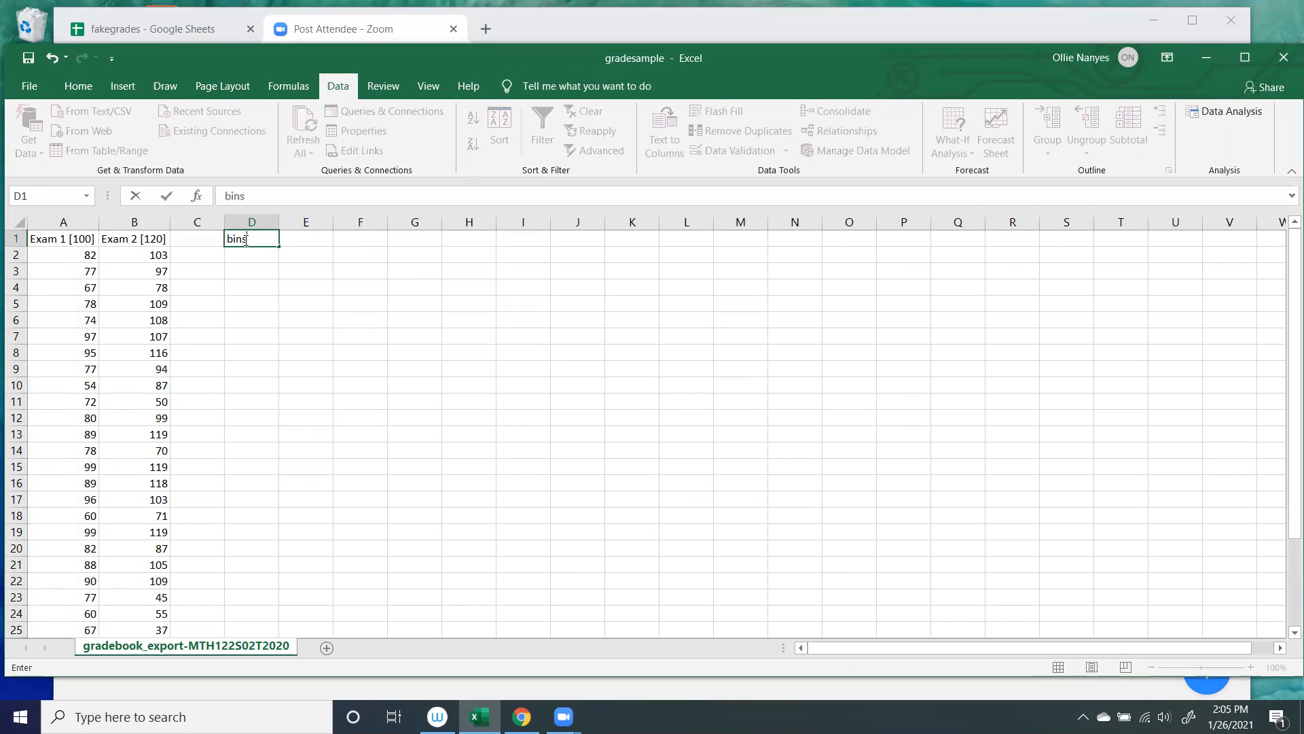
key("Return")
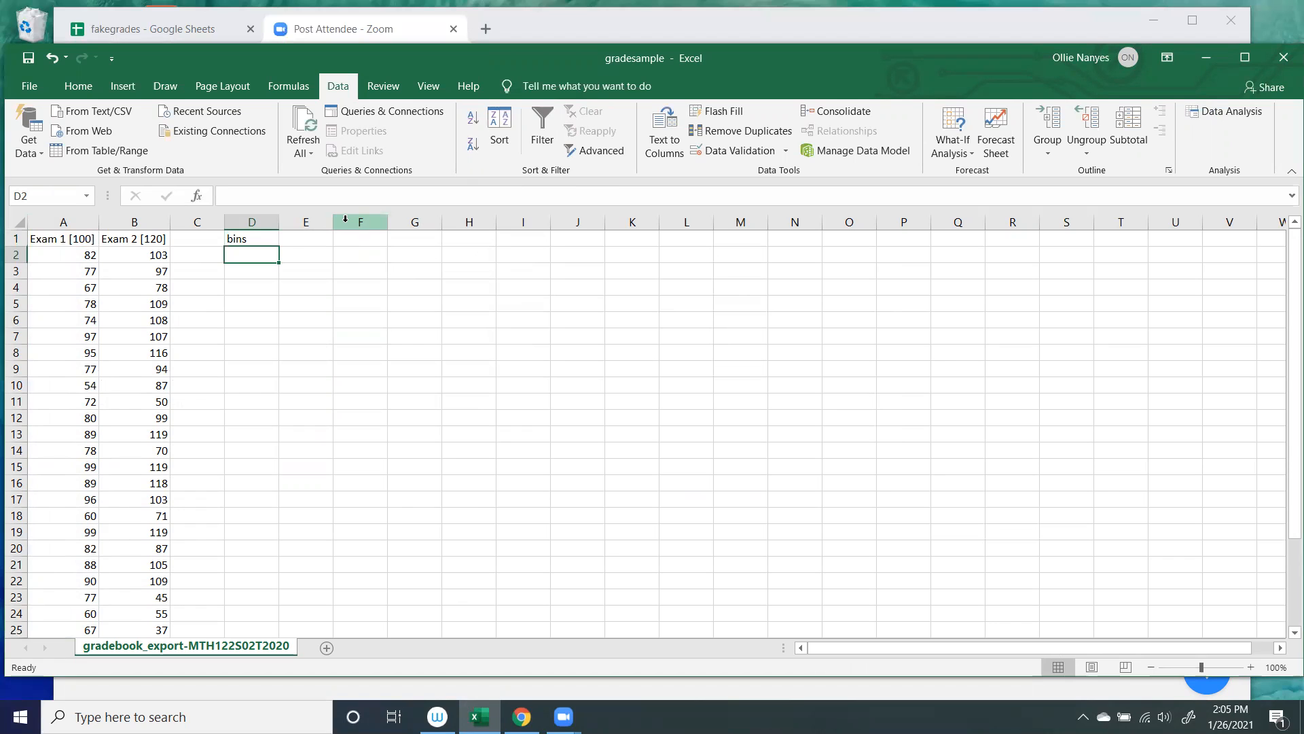
type("50")
key("Return")
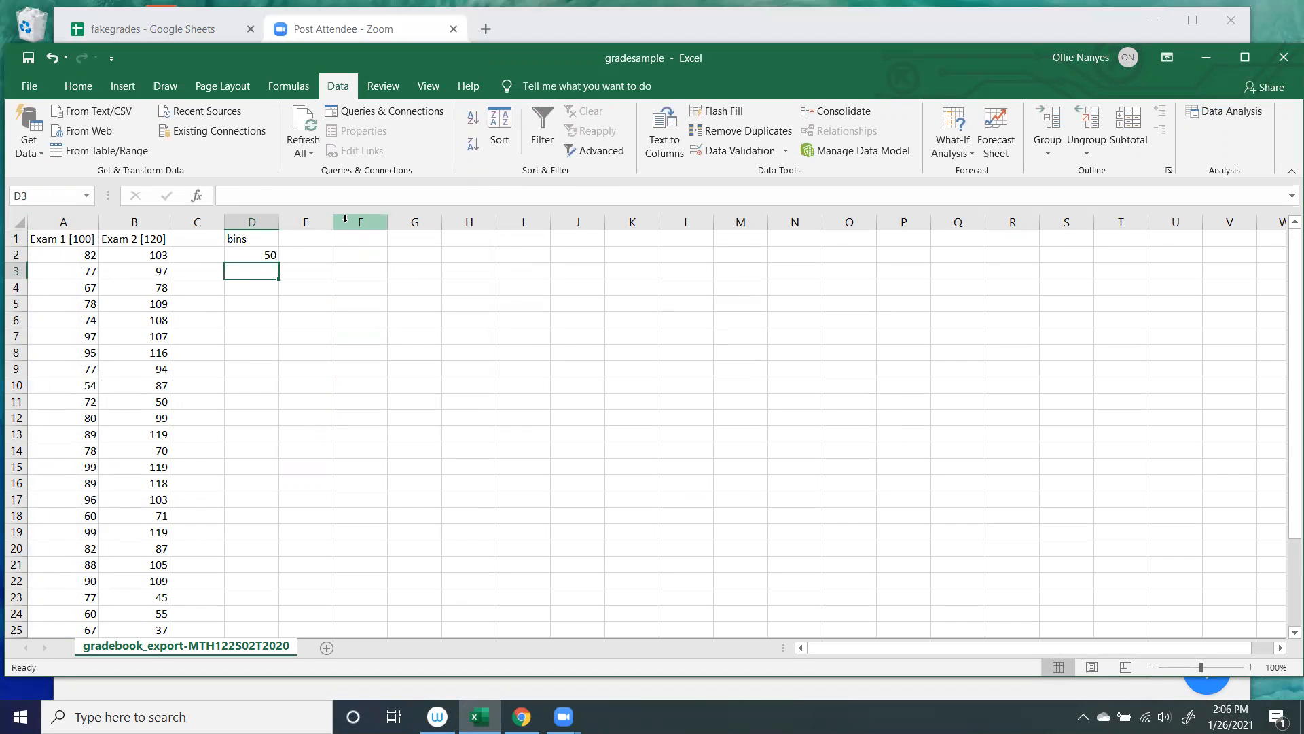
type("59")
key("Return")
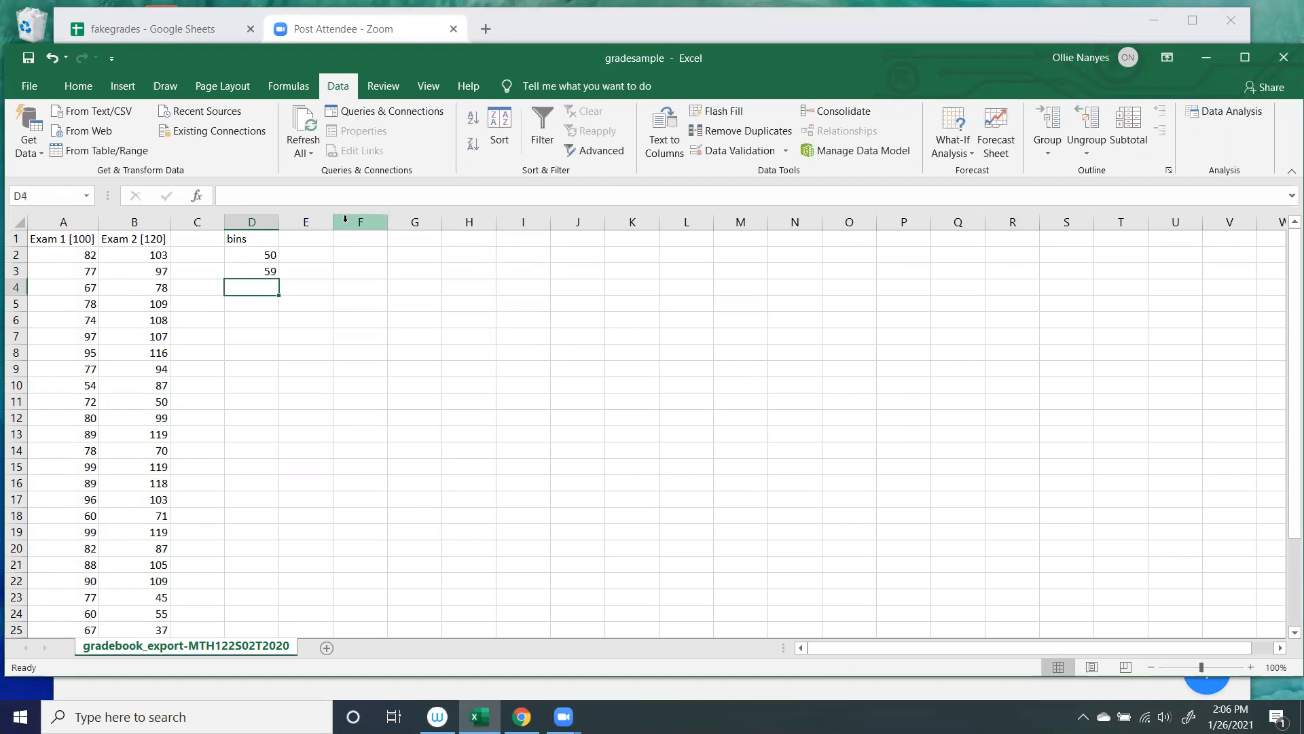
type("69")
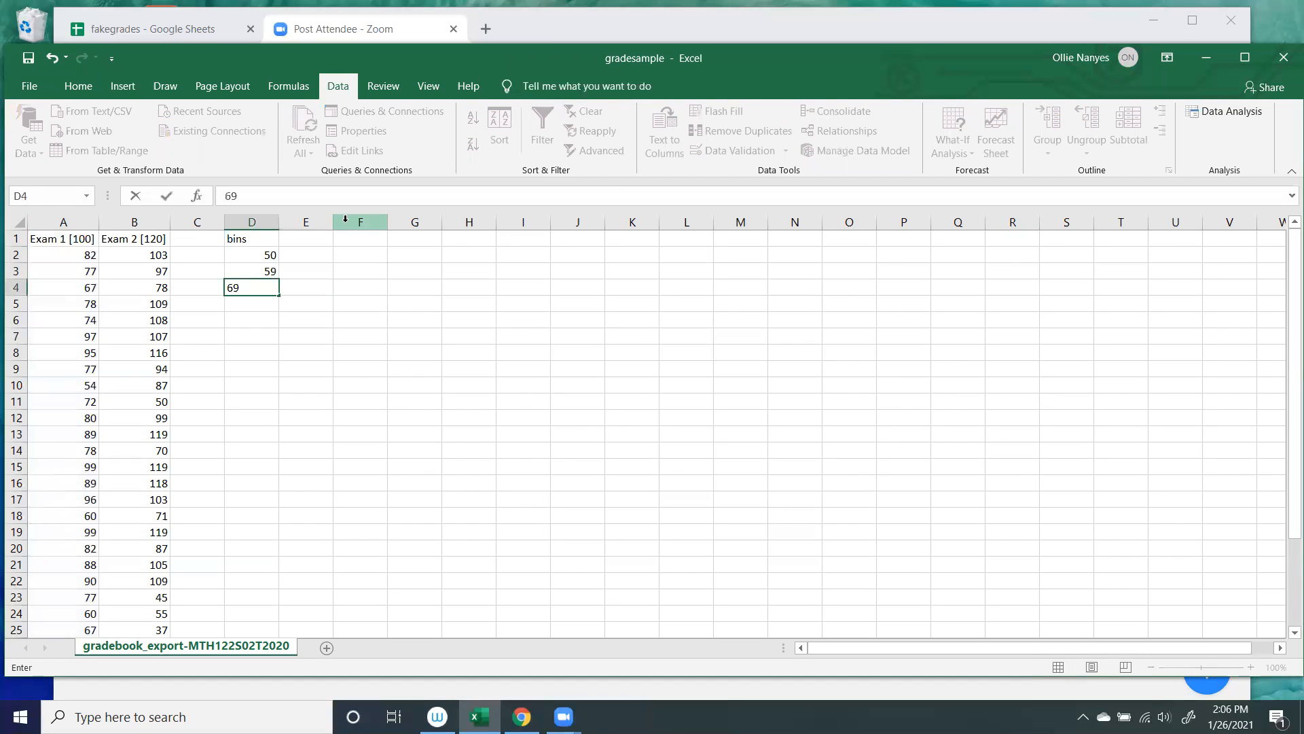
key("Return")
type("79")
key("Return")
type("89")
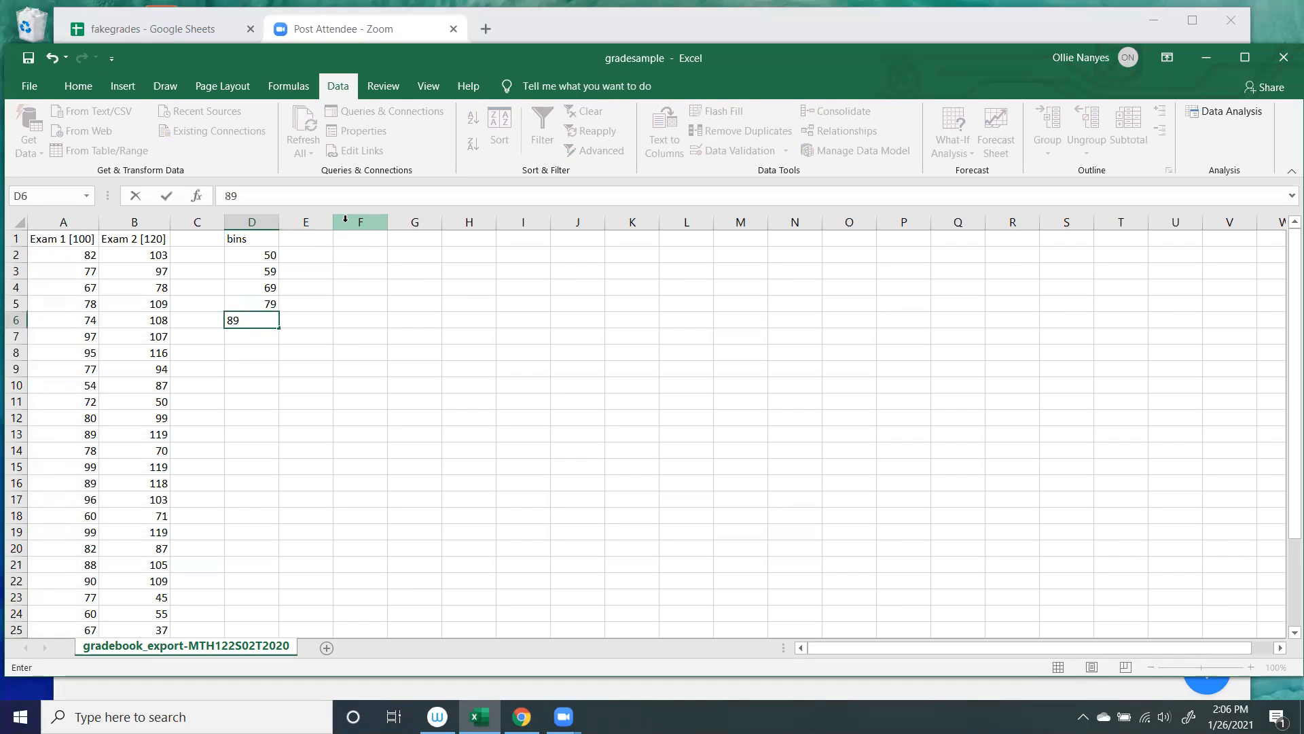
key("Return")
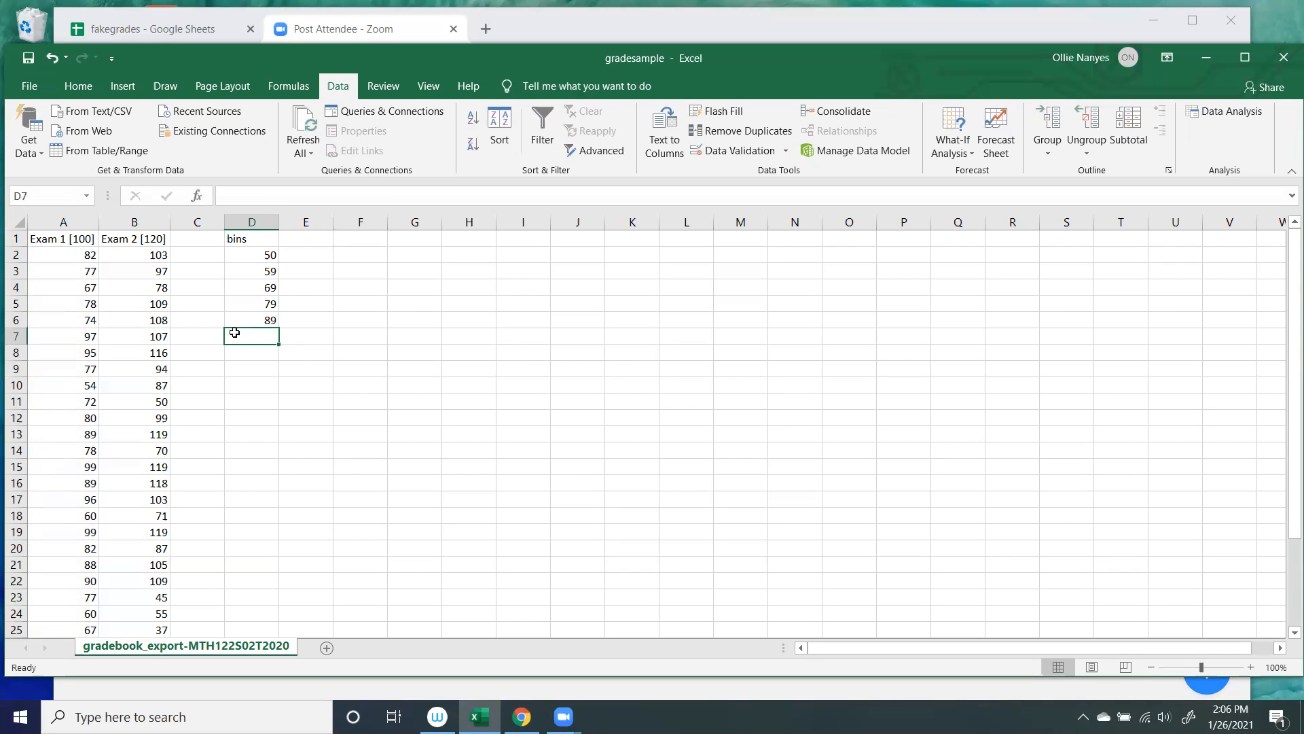
- Start the Data Analysis Histogram tool and set its input range to the Exam 1 data in $A$1:$A$32
left_click(261, 236)
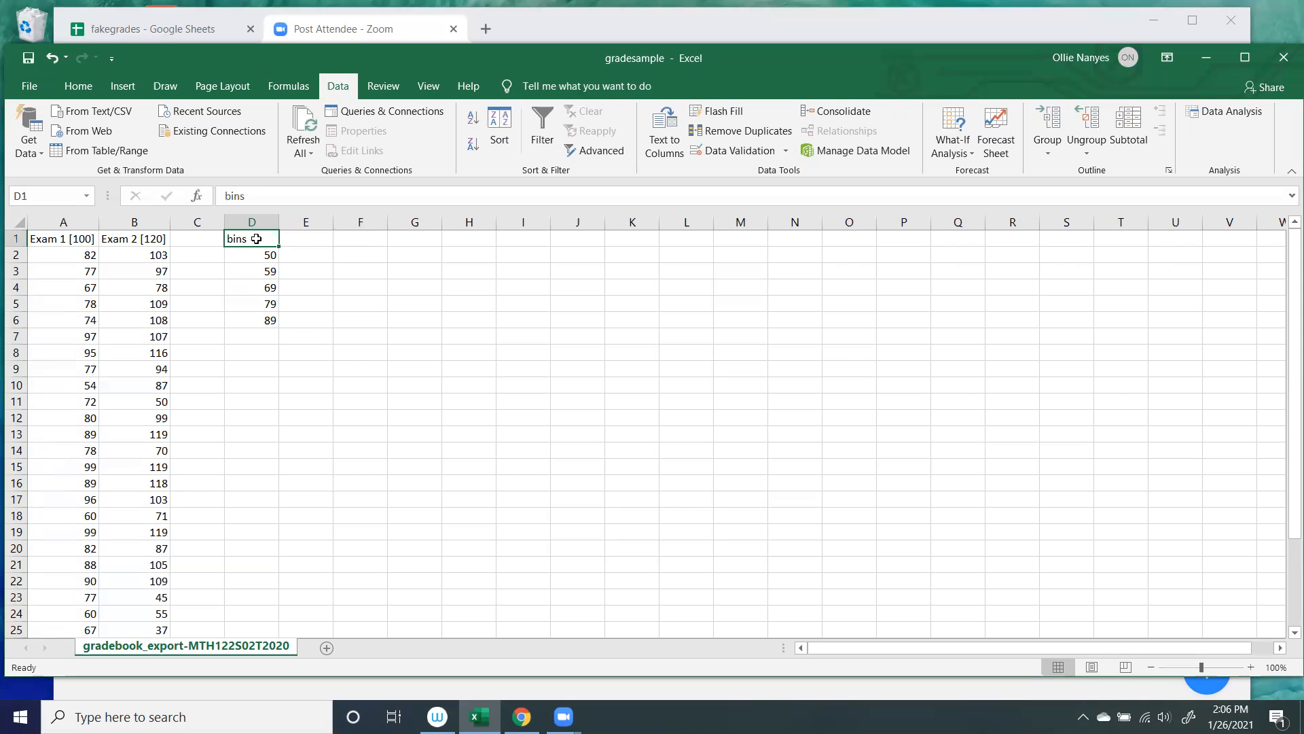
left_click(1250, 113)
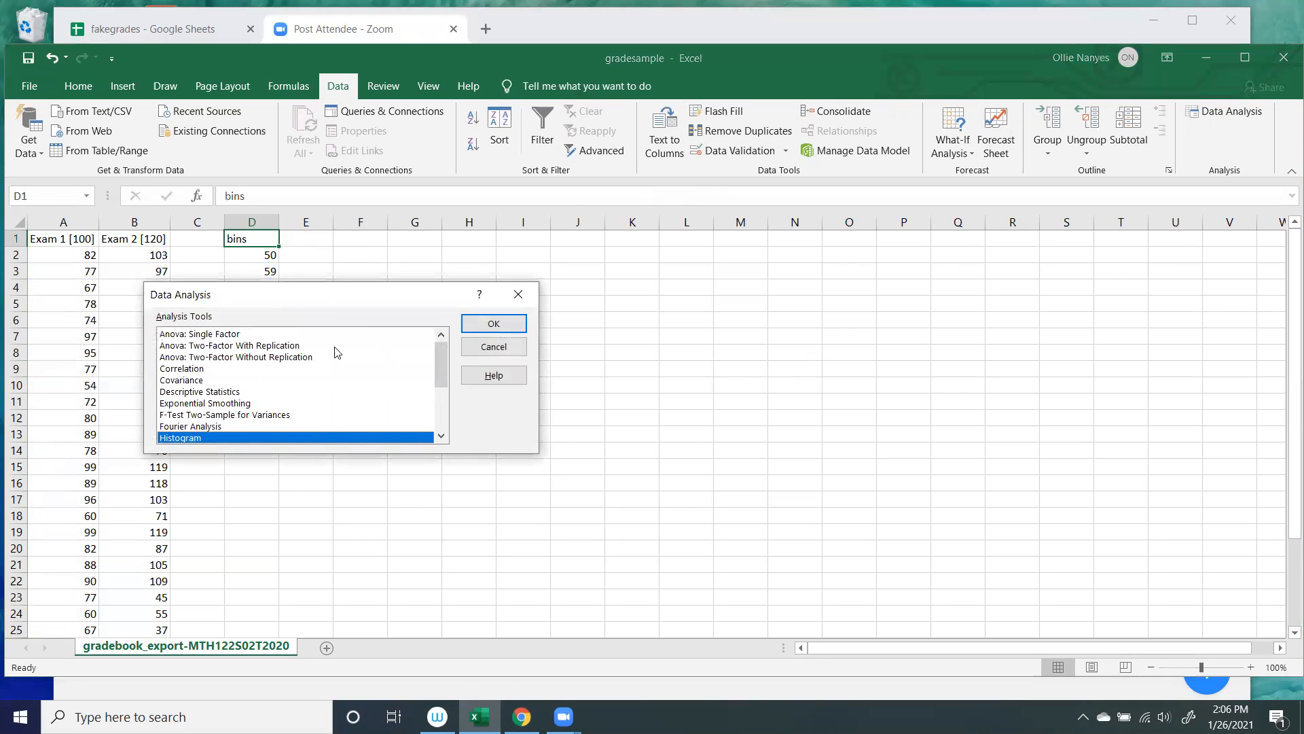
left_click(487, 329)
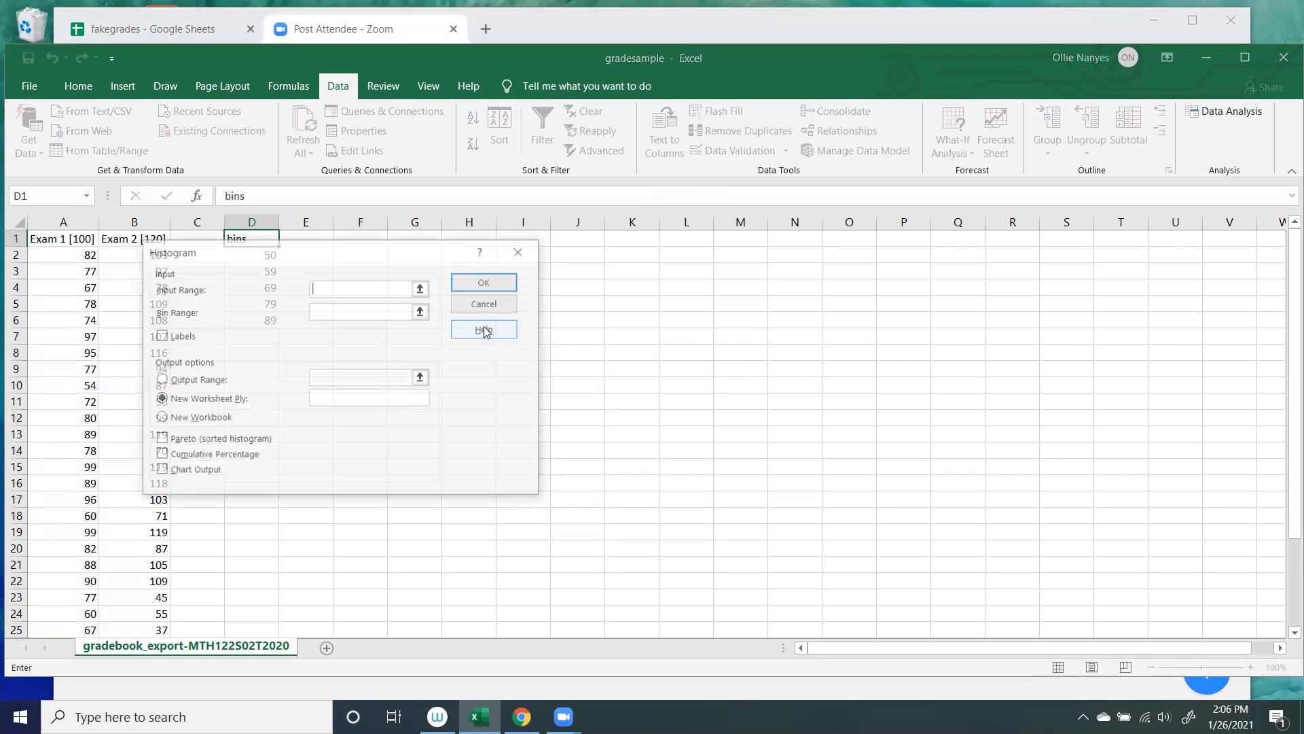
left_click_drag(67, 238, 76, 592)
- Set the histogram's bin range to the bins column $D$1:$D$6, moving the dialog clear of the data
left_click(382, 314)
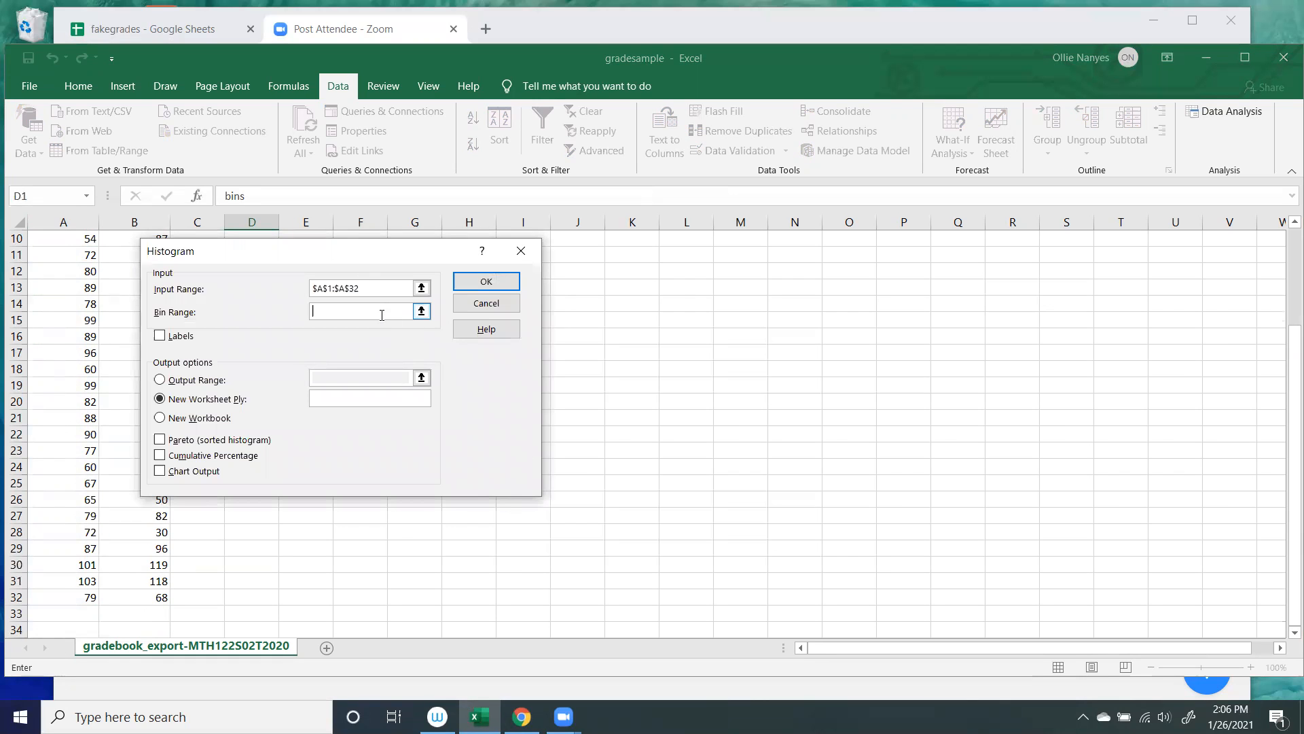
left_click_drag(376, 254, 609, 292)
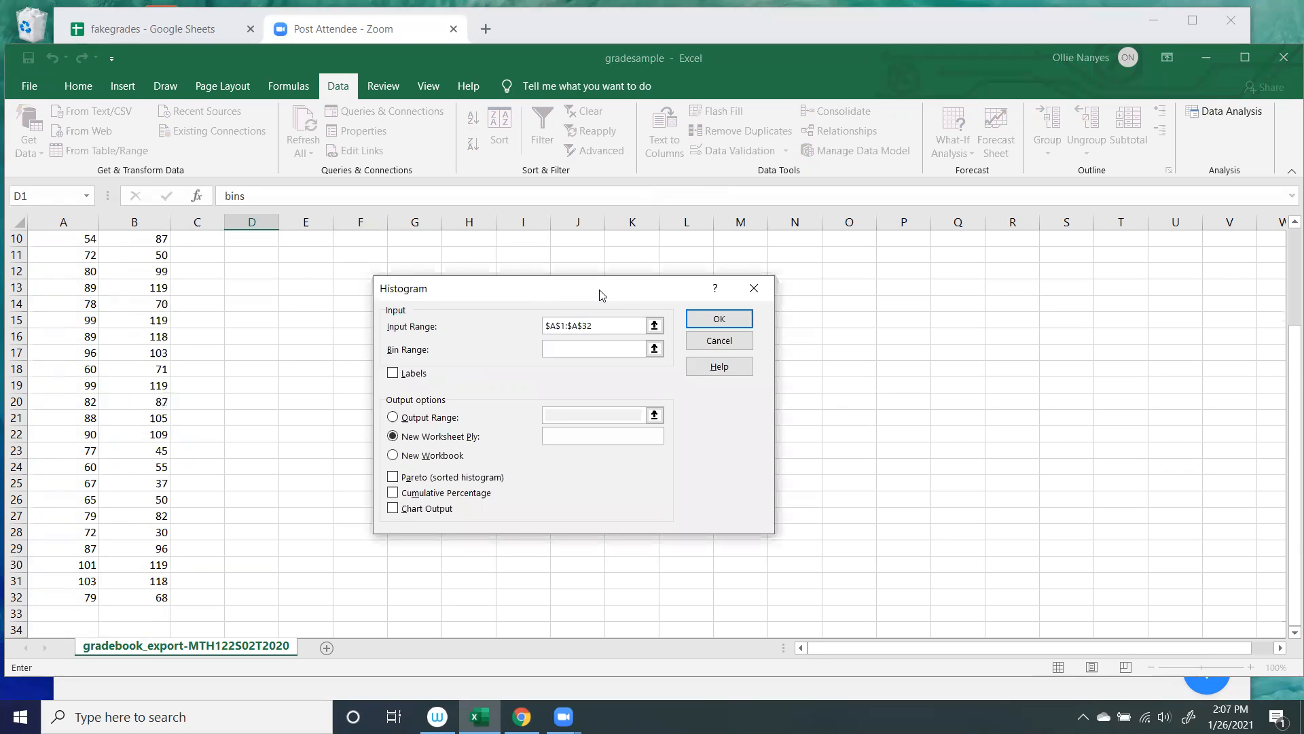
left_click_drag(1287, 350, 1288, 234)
left_click(216, 234)
left_click(237, 239)
left_click_drag(237, 239, 250, 318)
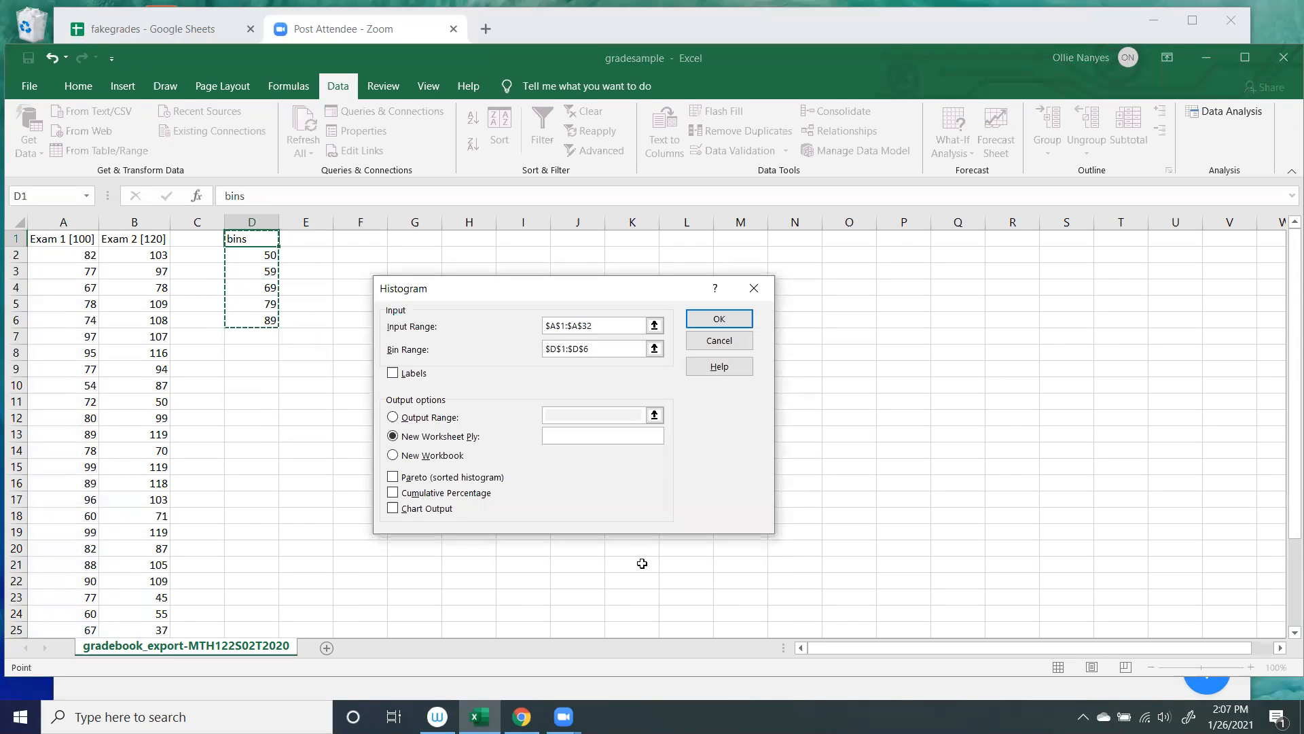
- Mark the ranges as including labels and run the Histogram tool with output to a new worksheet
left_click(397, 375)
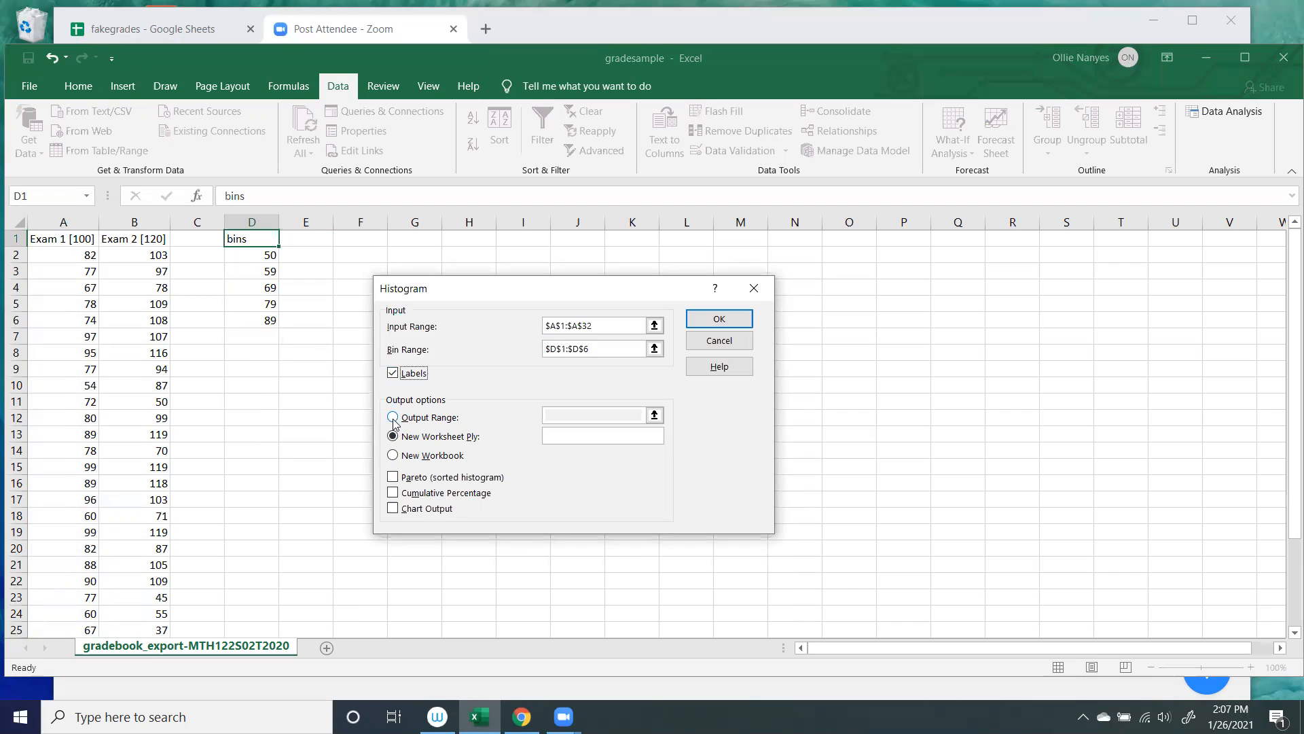
left_click(708, 324)
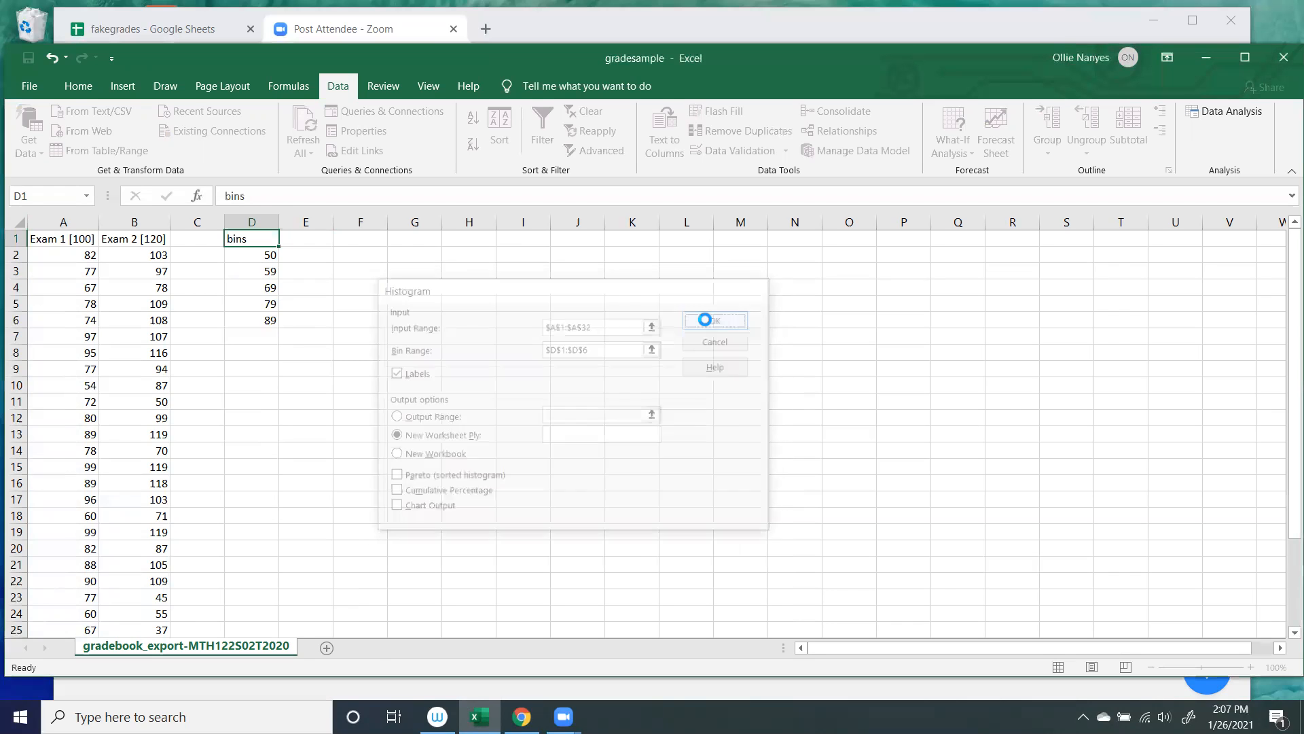
left_click(261, 308)
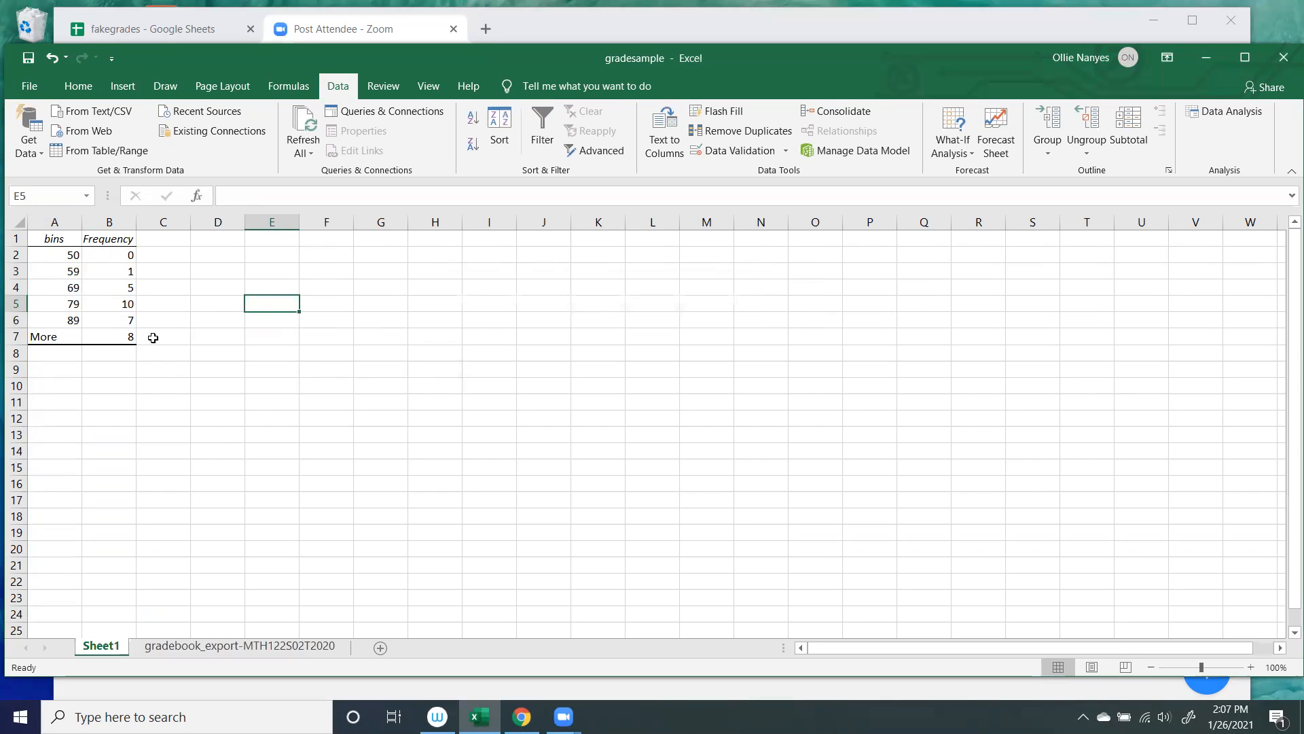
left_click(233, 270)
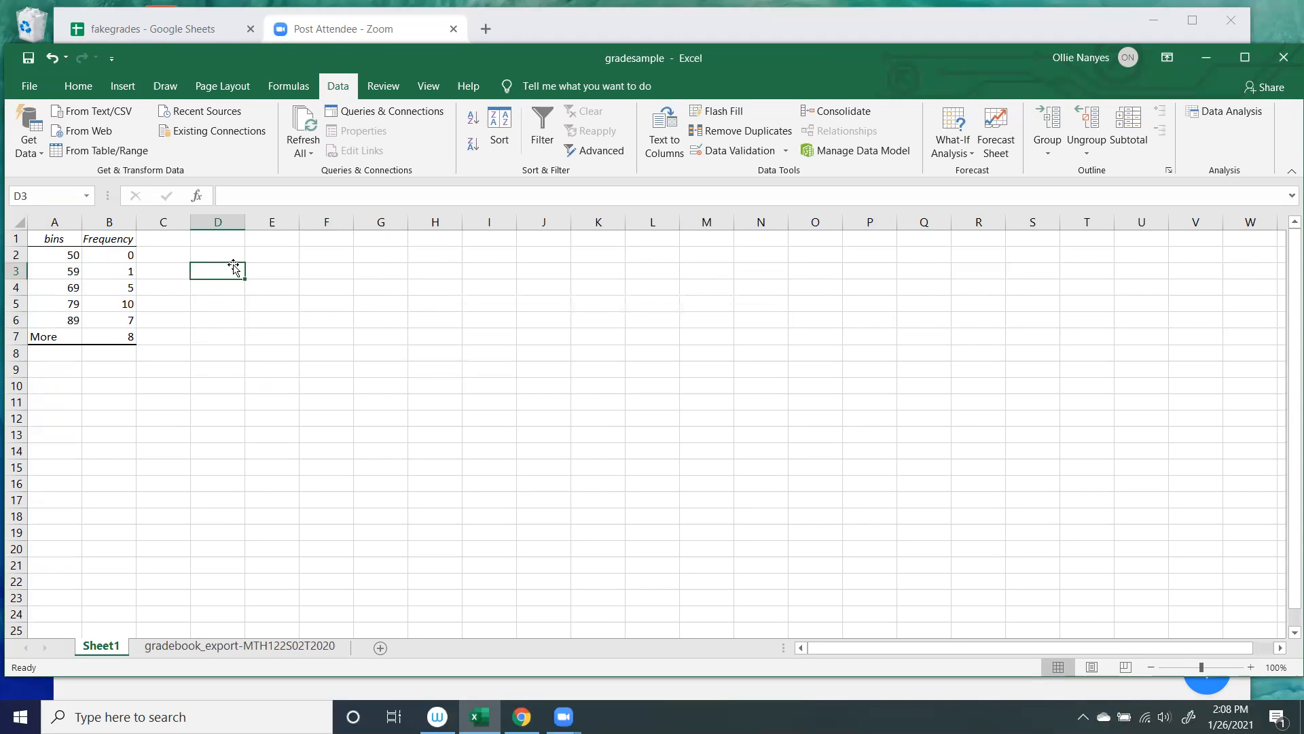
- Try to insert a 2-D clustered column chart without selecting the frequency data
left_click(133, 89)
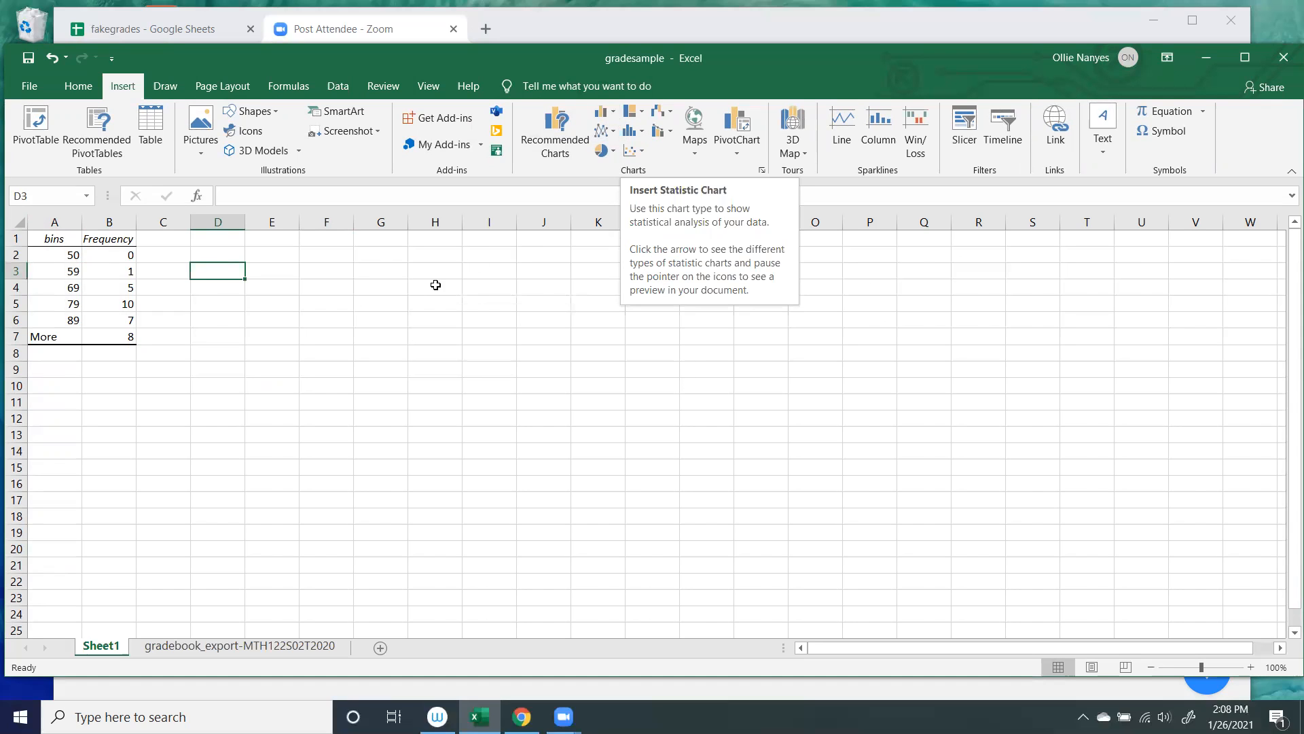
left_click(609, 121)
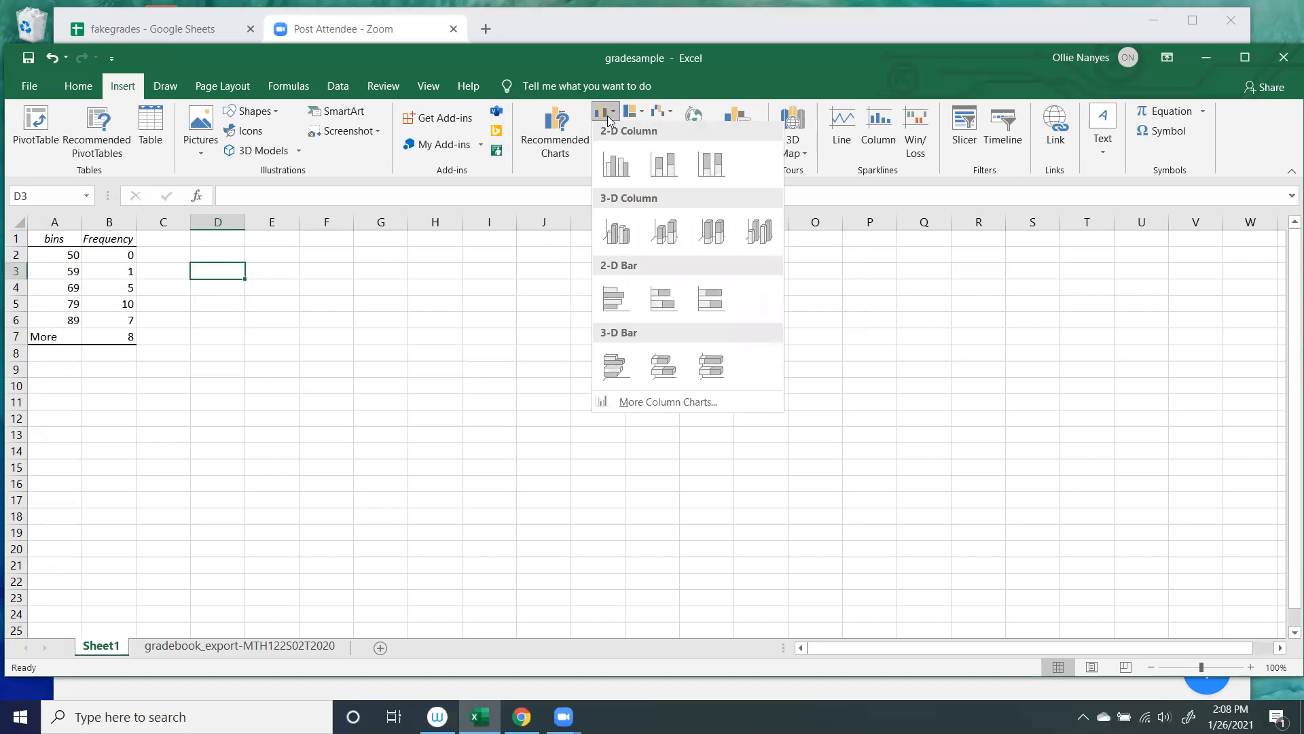
left_click(618, 165)
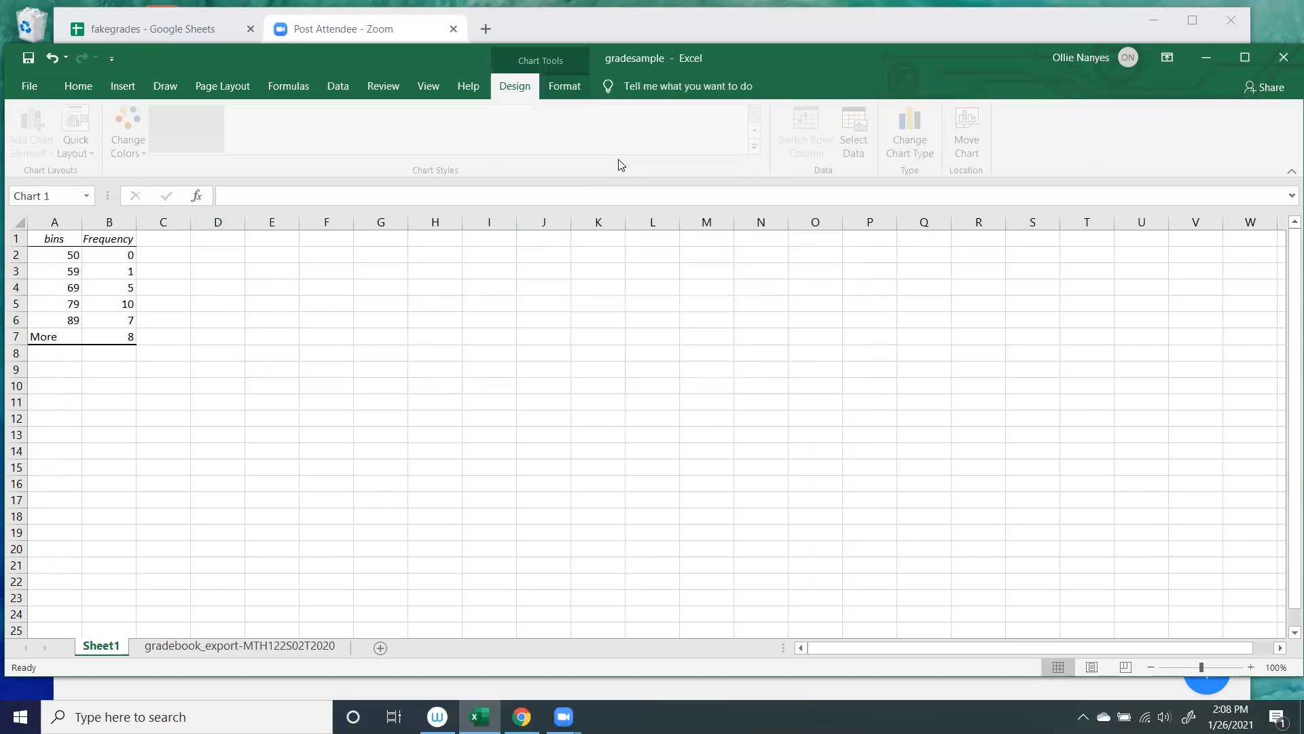
- Insert a 2-D clustered column chart from the bins and Frequency columns A and B
left_click_drag(48, 222, 109, 222)
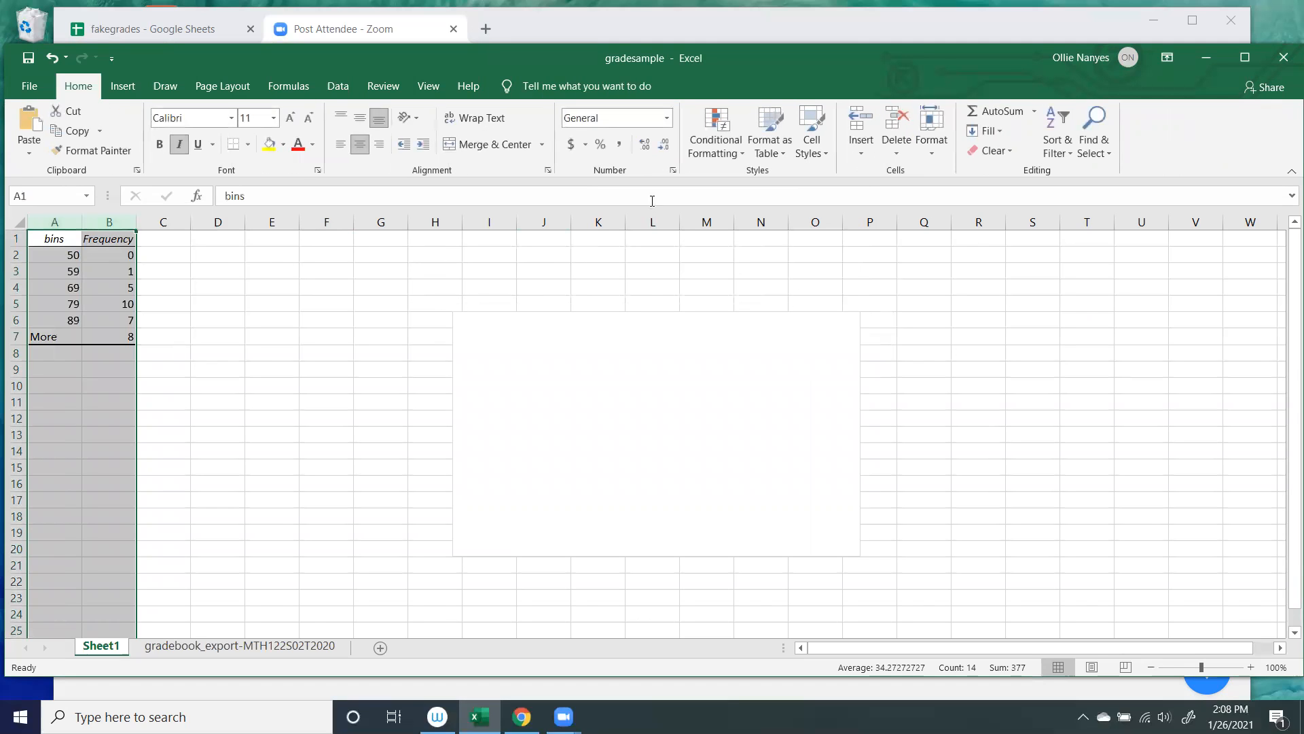
left_click(123, 86)
left_click(600, 116)
left_click(614, 161)
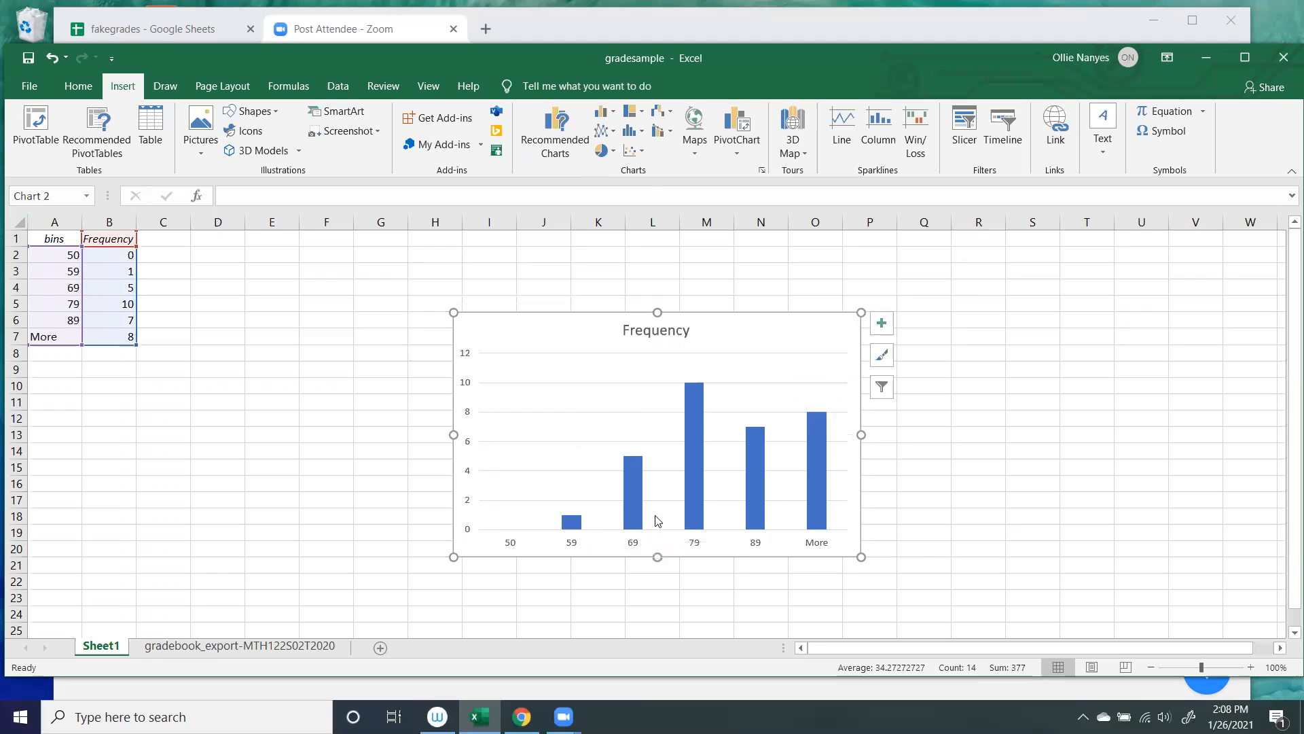
- Examine the available chart styles and chart elements for the Frequency chart and leave it deselected
left_click(882, 354)
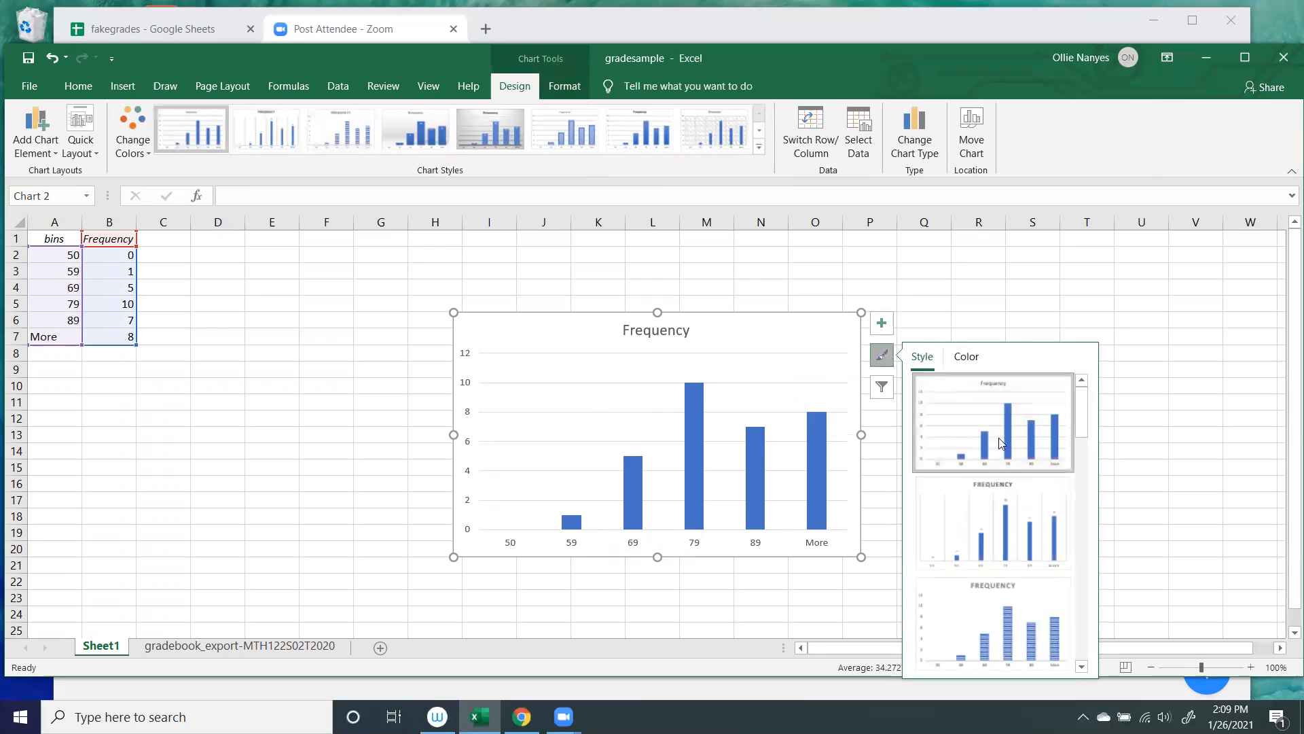
mouse_move(1080, 415)
left_mouse_down()
mouse_move(1096, 652)
mouse_move(1083, 400)
left_mouse_up()
left_click(938, 310)
left_click(815, 343)
left_click(880, 324)
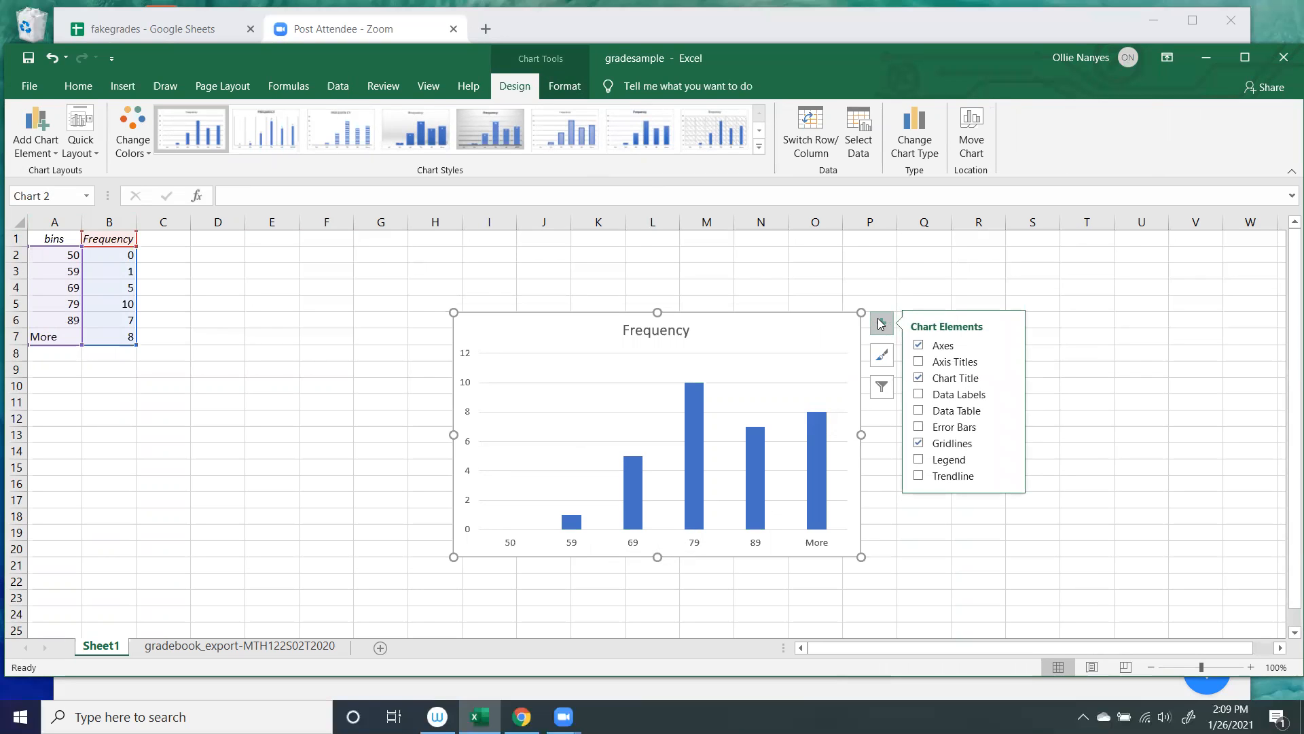
left_click(1067, 318)
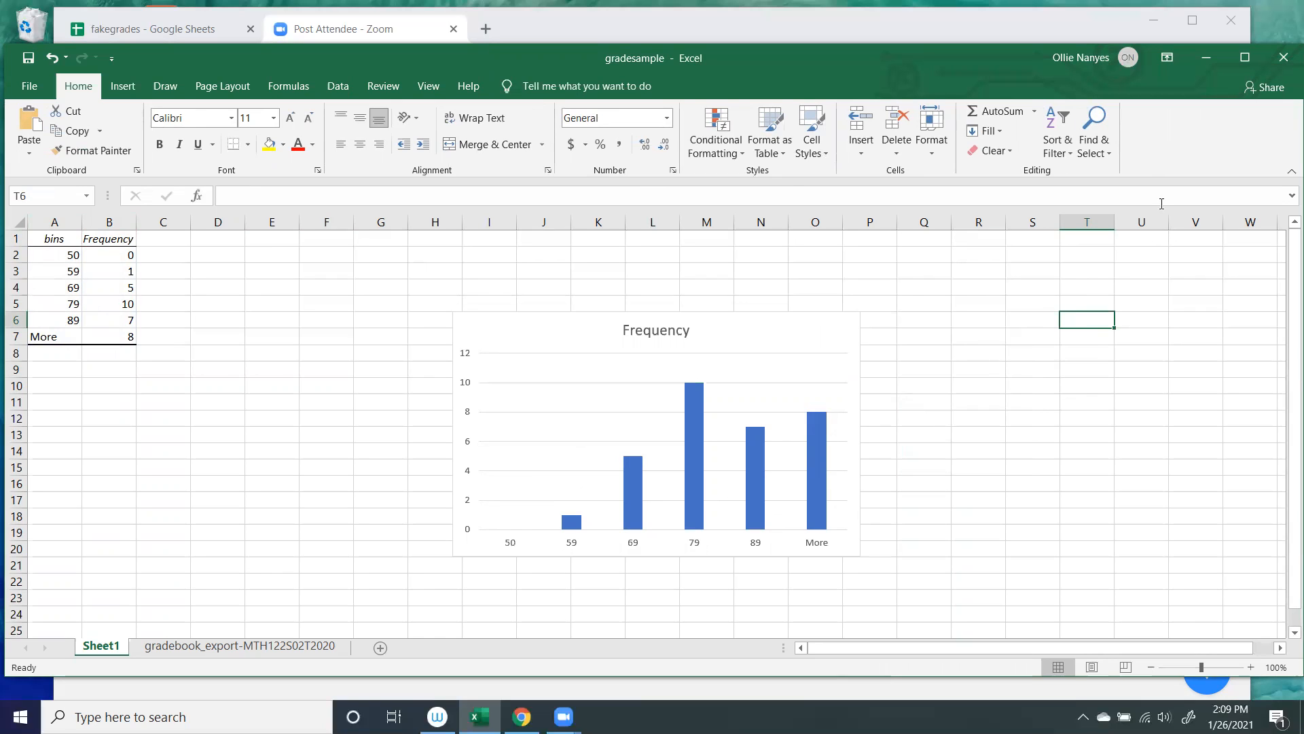
- Close the gradesample workbook without saving and switch to the fakegrades spreadsheet in Google Sheets
left_click(1285, 56)
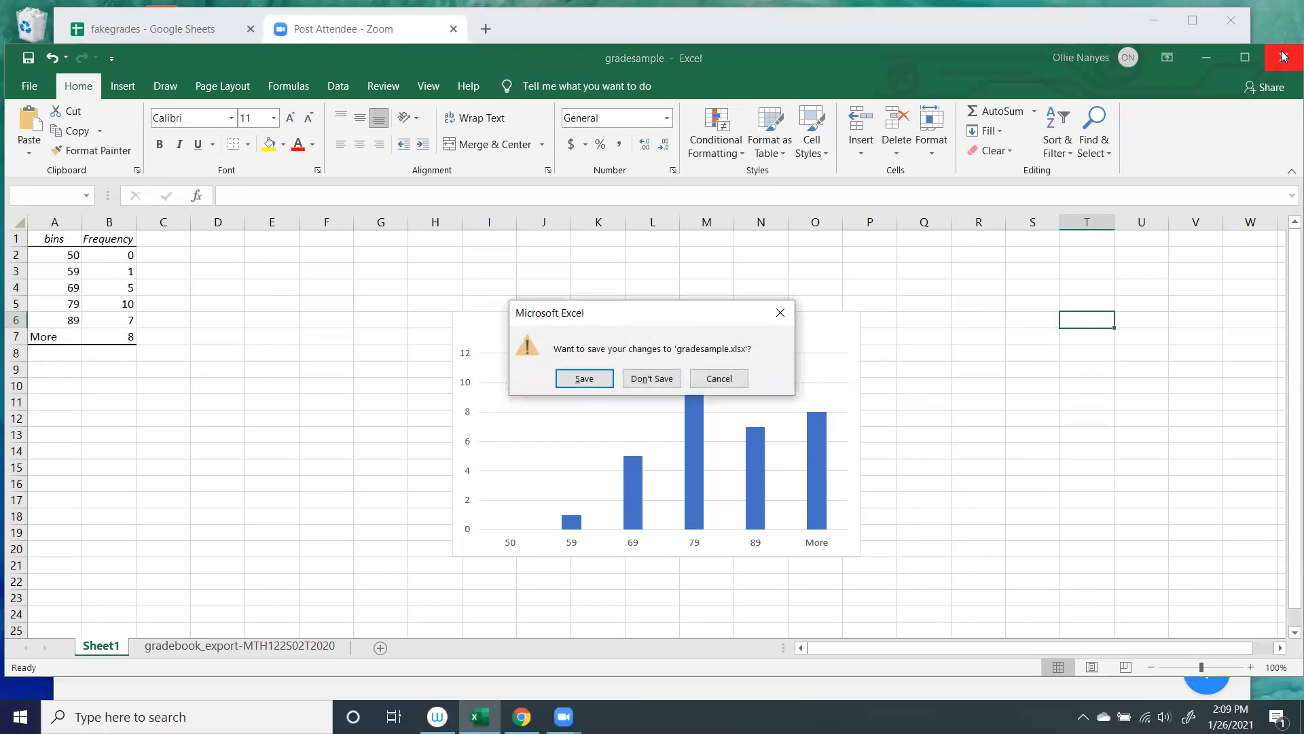
left_click(657, 374)
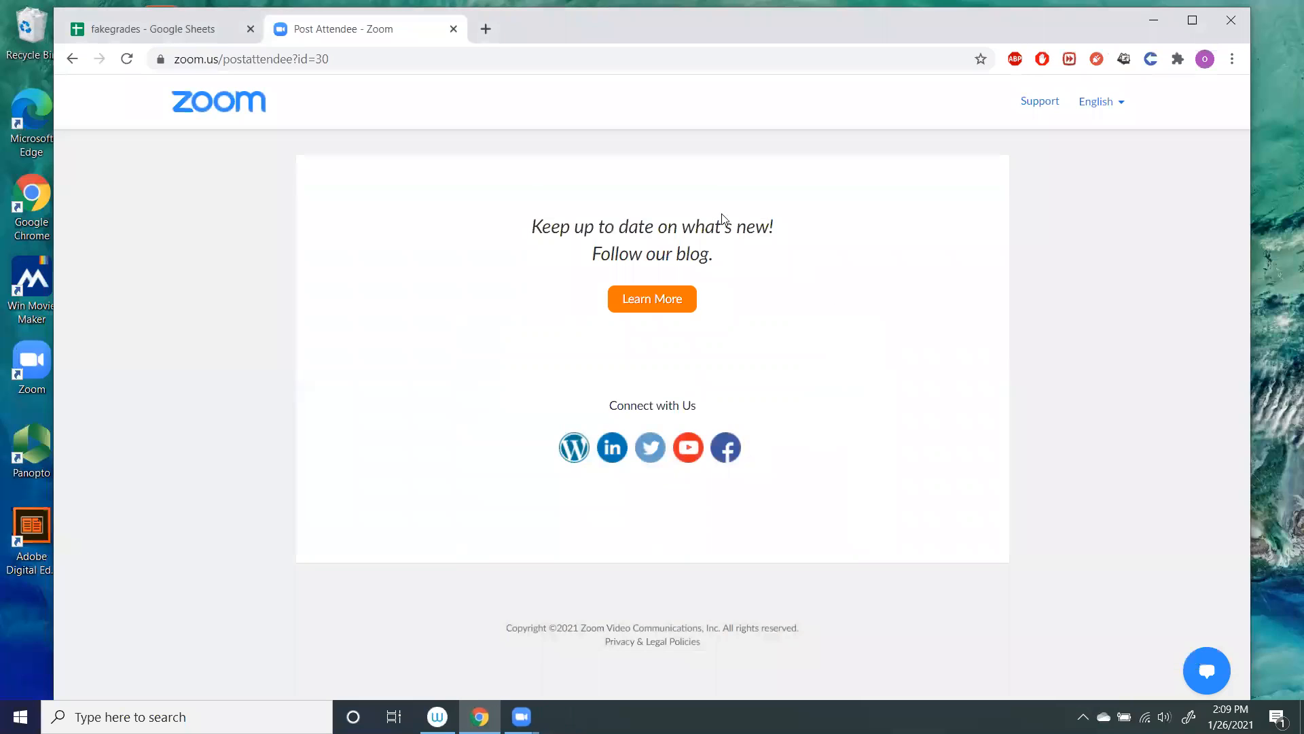
left_click(178, 31)
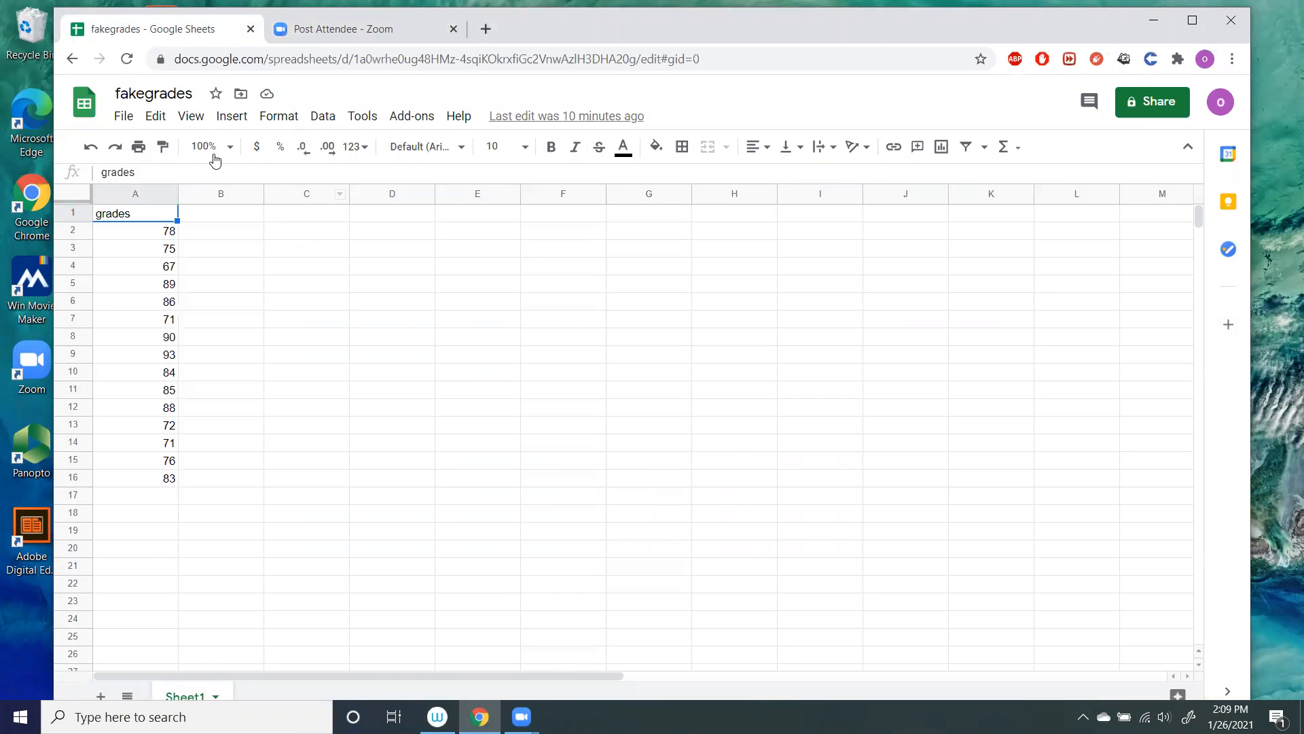
- Insert a histogram chart of the grades data in A1:A16 and view the available chart types
left_click(233, 117)
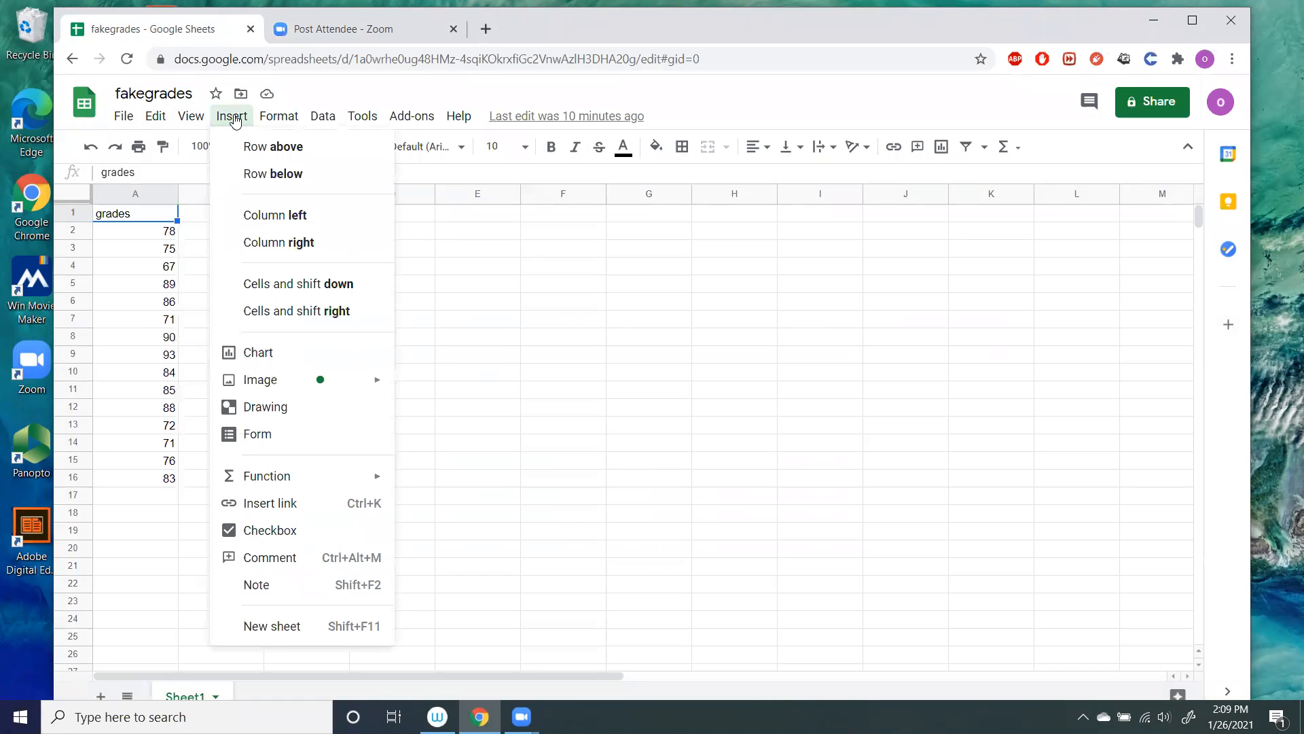
left_click(250, 352)
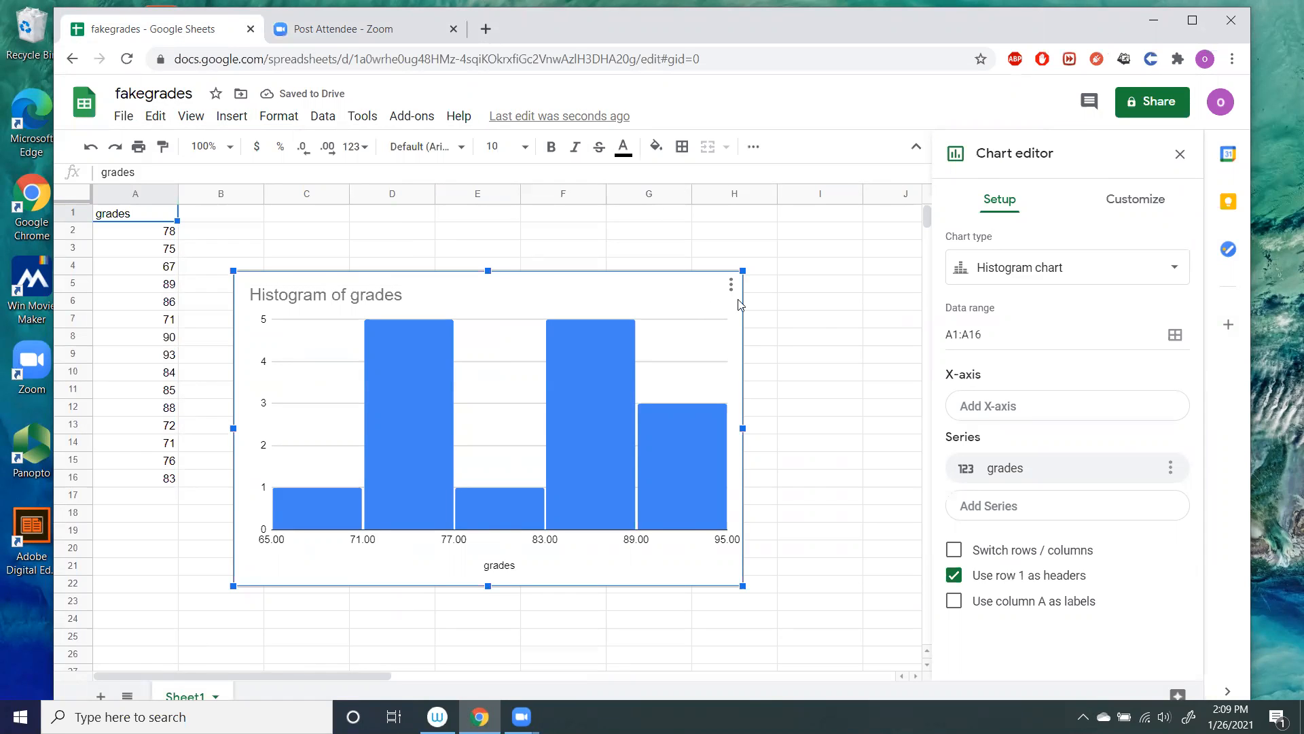
left_click(1177, 272)
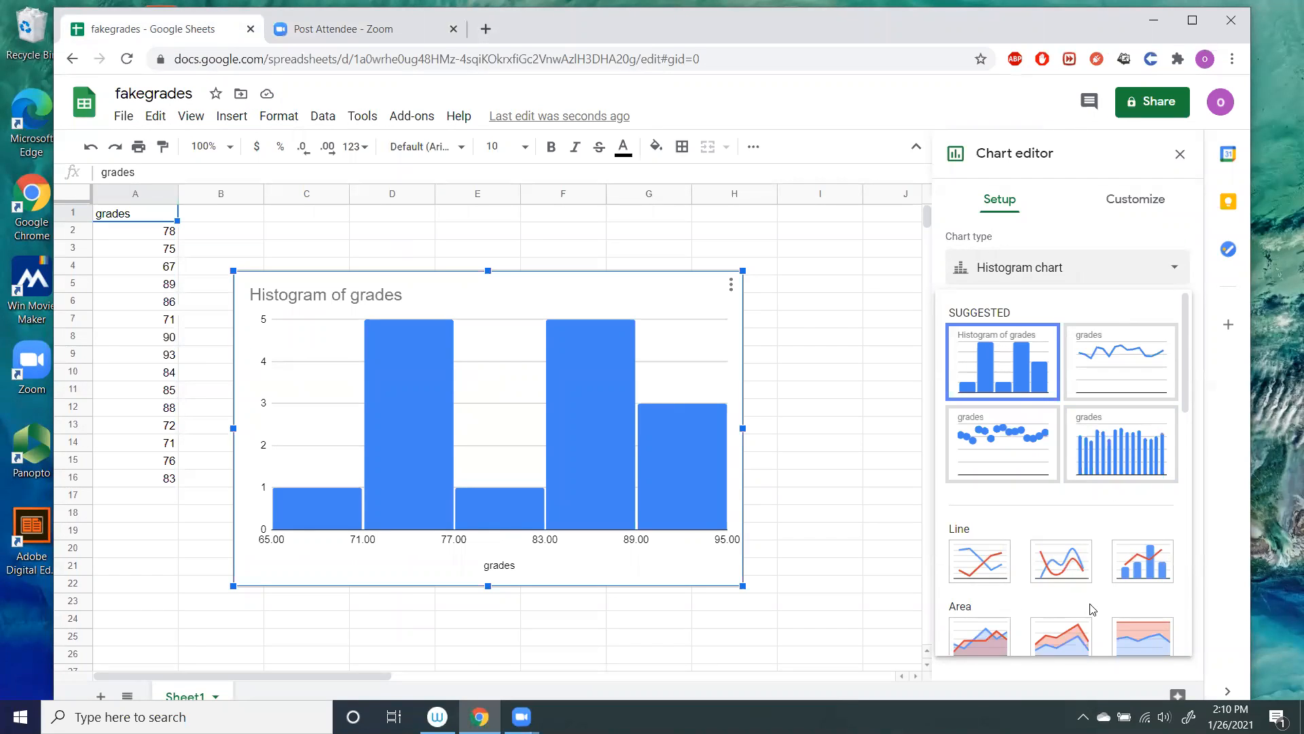
- Set the bucket size of the Histogram of grades chart to 5, and change it to 10
left_click(1120, 207)
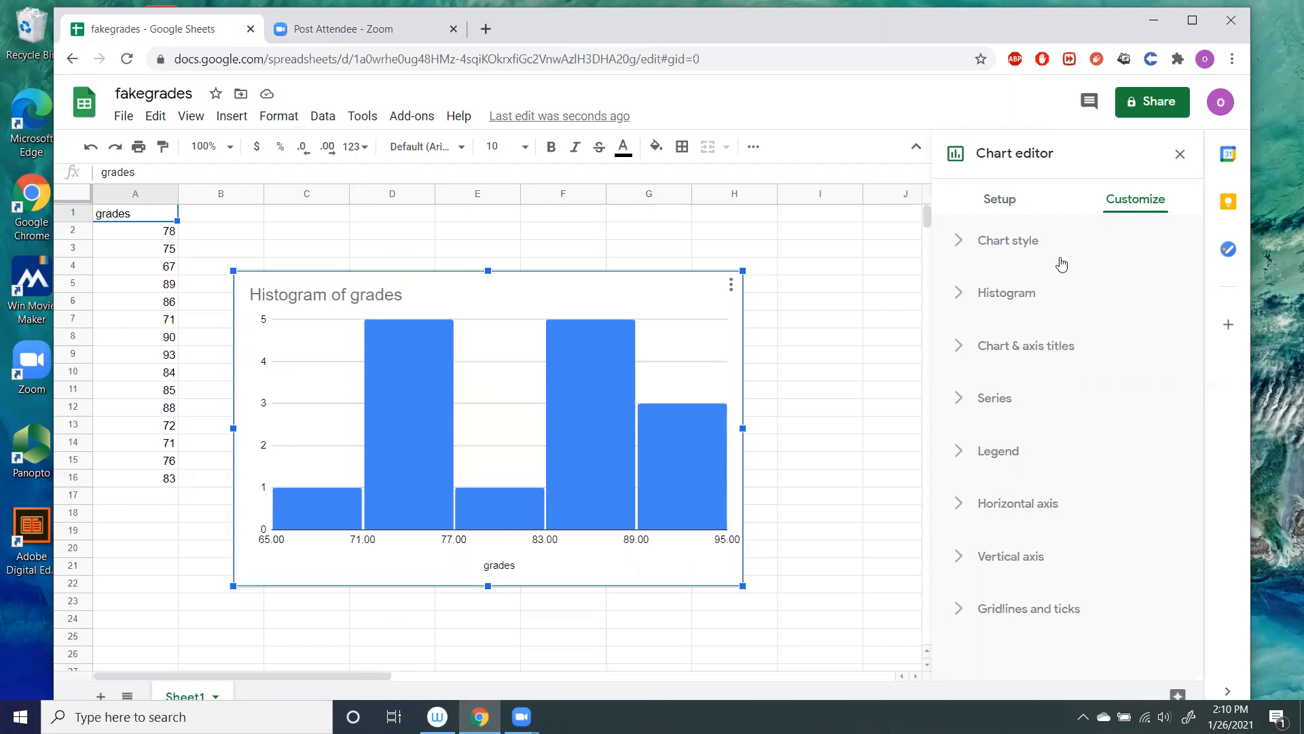
left_click(1015, 292)
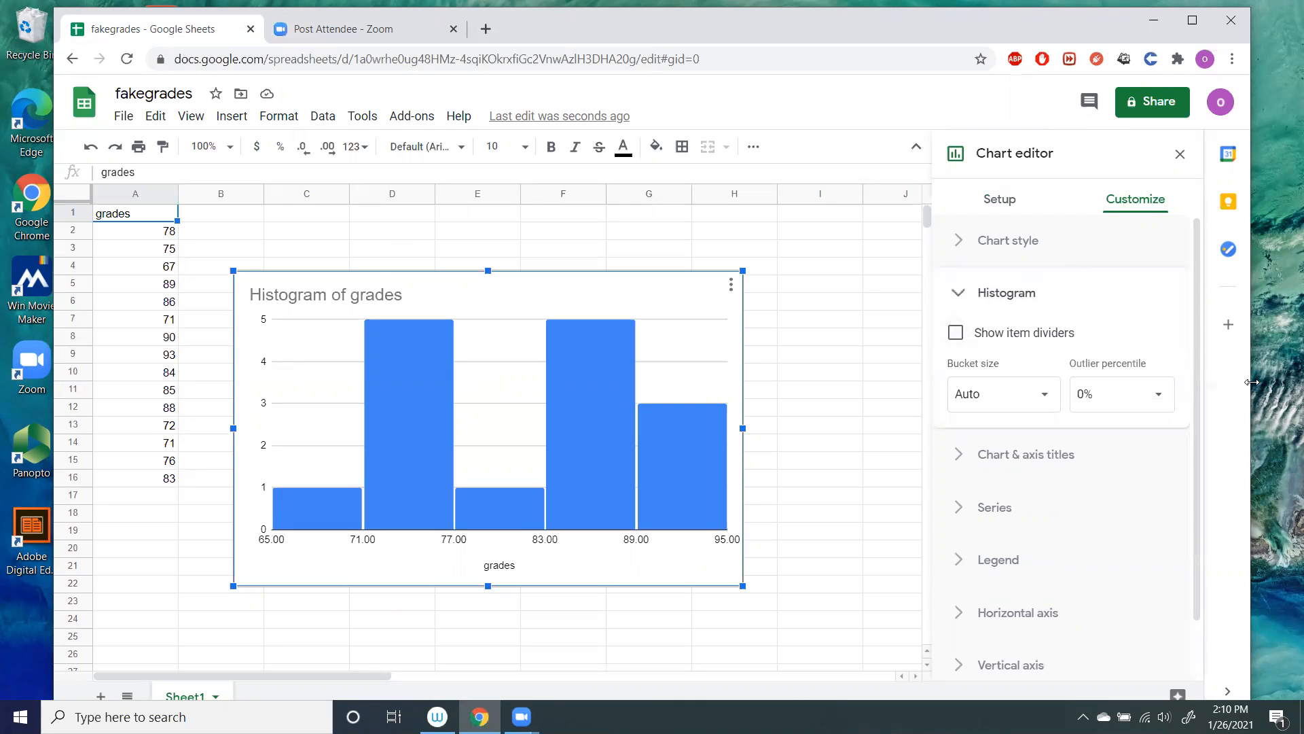
left_click(1047, 397)
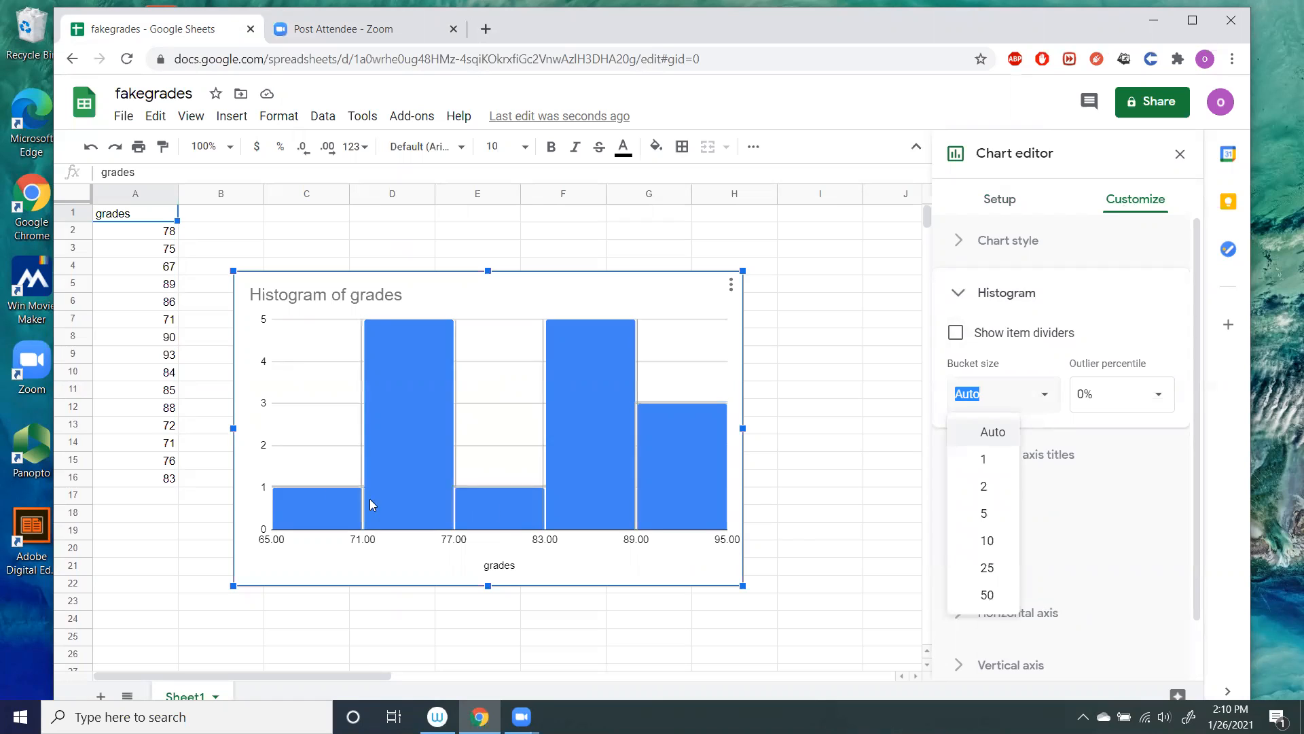
left_click(983, 518)
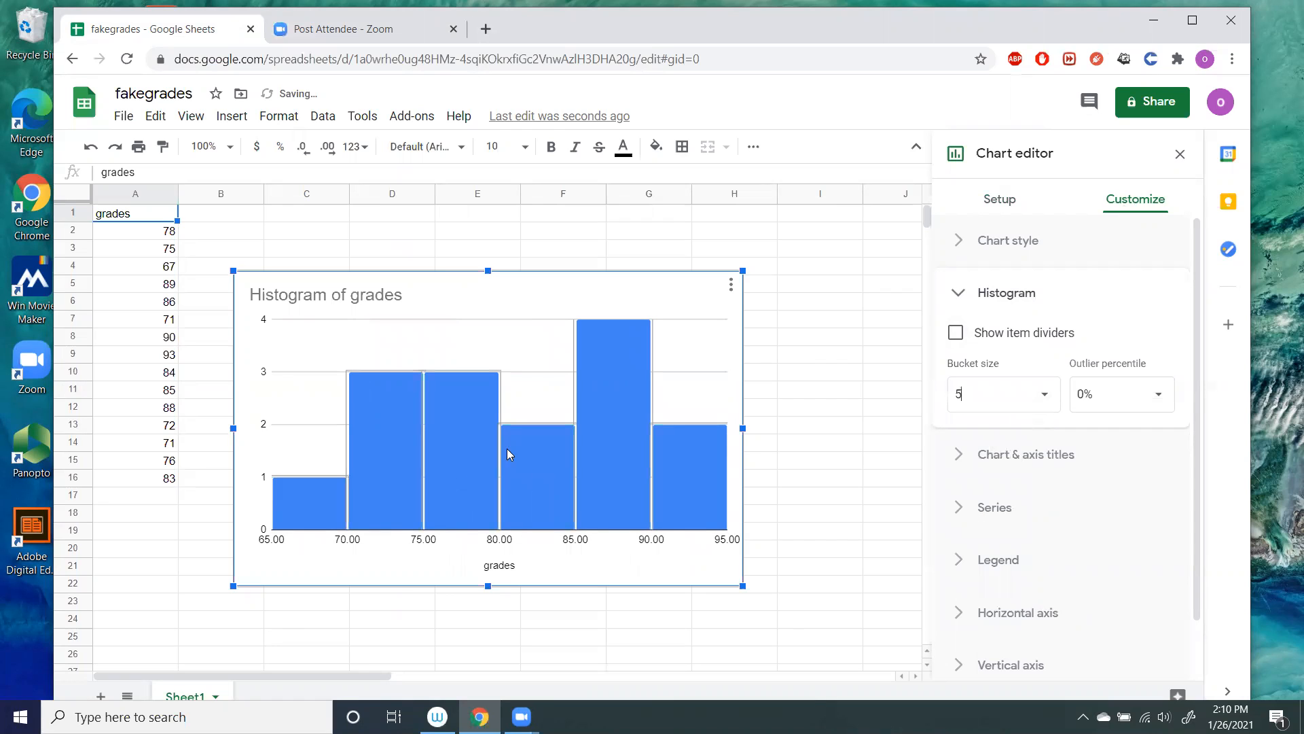
left_click(1052, 400)
left_click(989, 542)
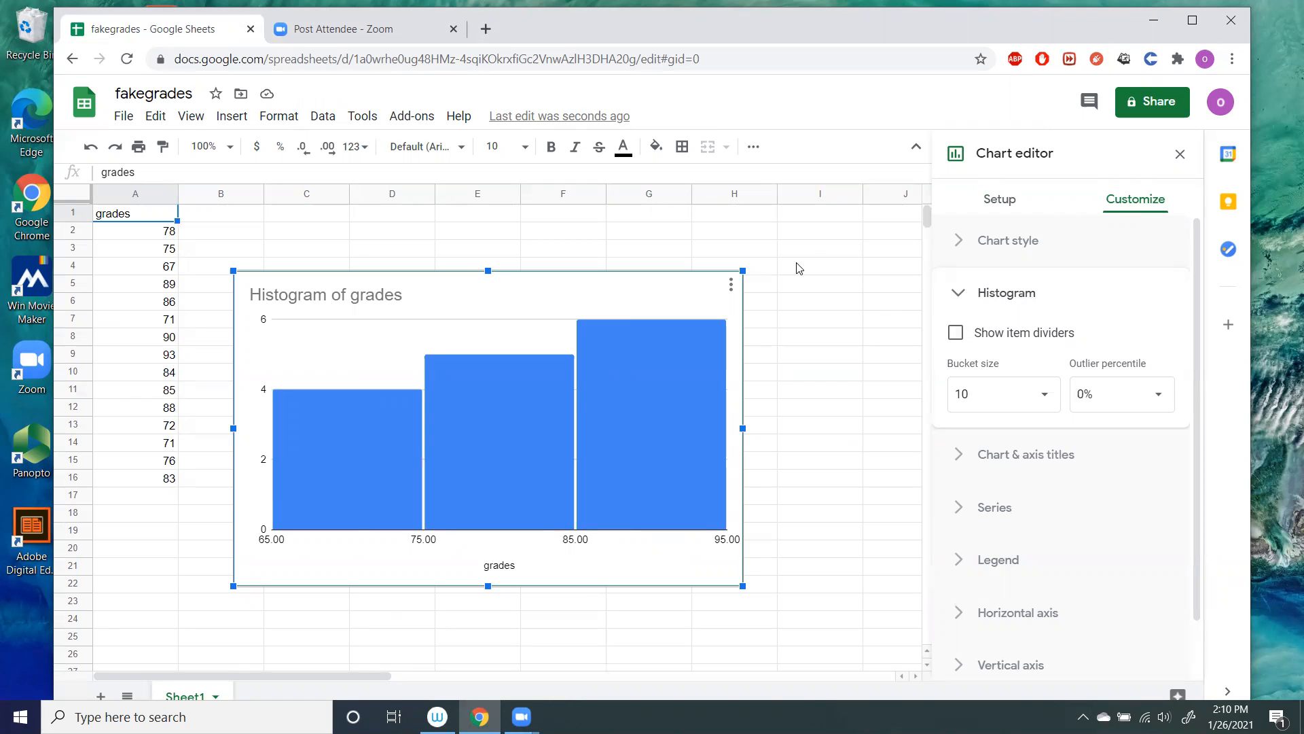
- Close the fakegrades spreadsheet, reopen the gradesample workbook in Excel and dismiss the Windows Defender notification
left_click(250, 31)
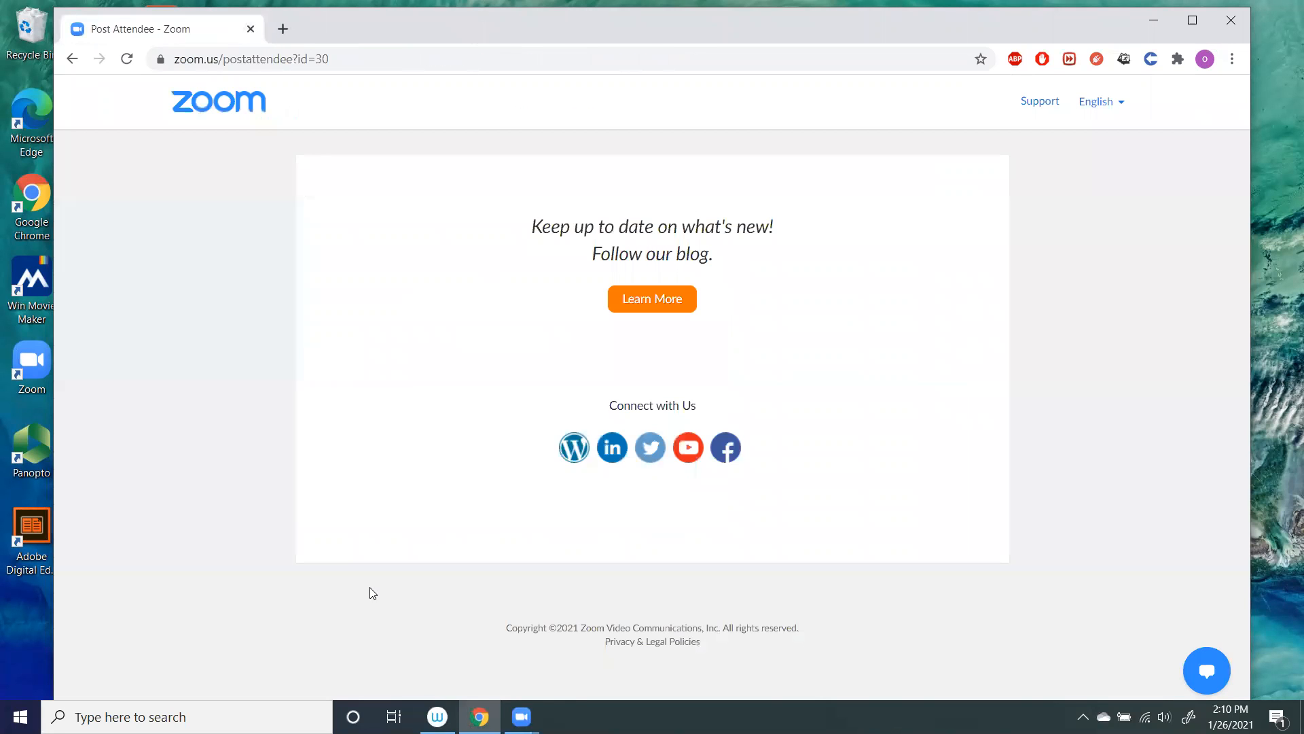
left_click(136, 717)
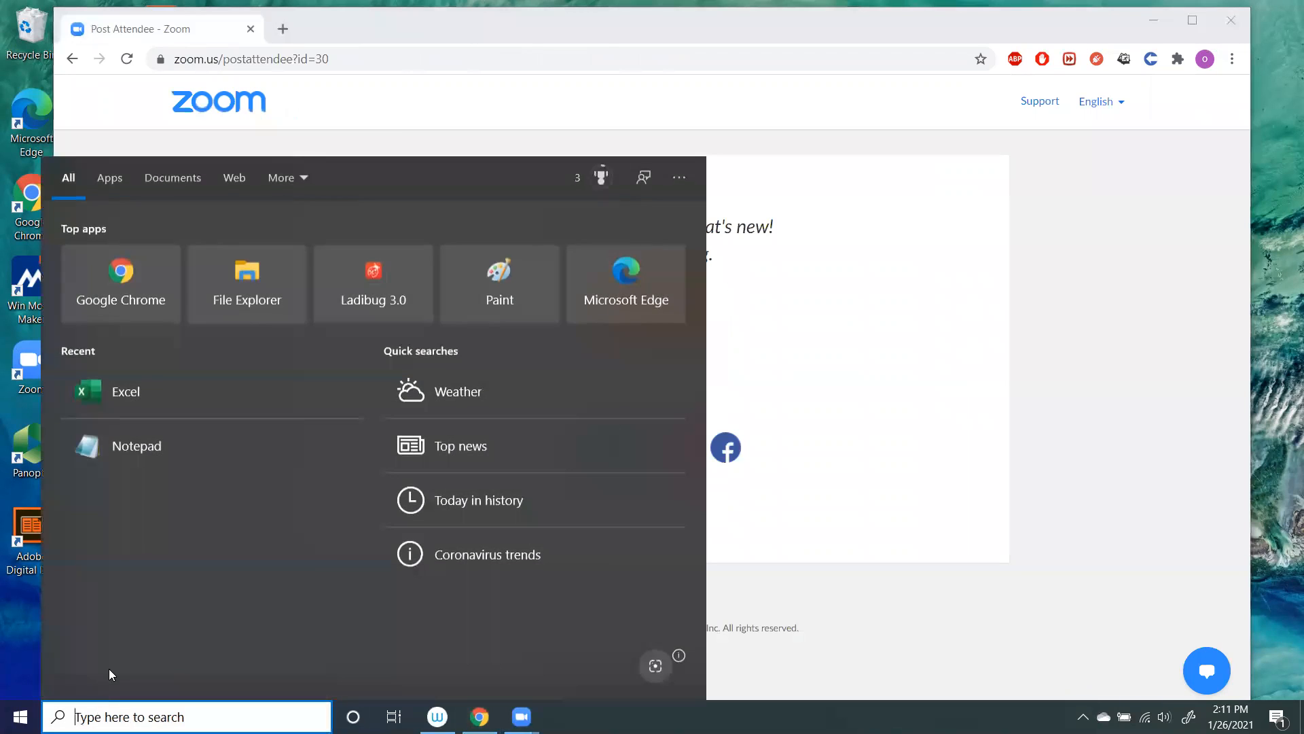
left_click(115, 398)
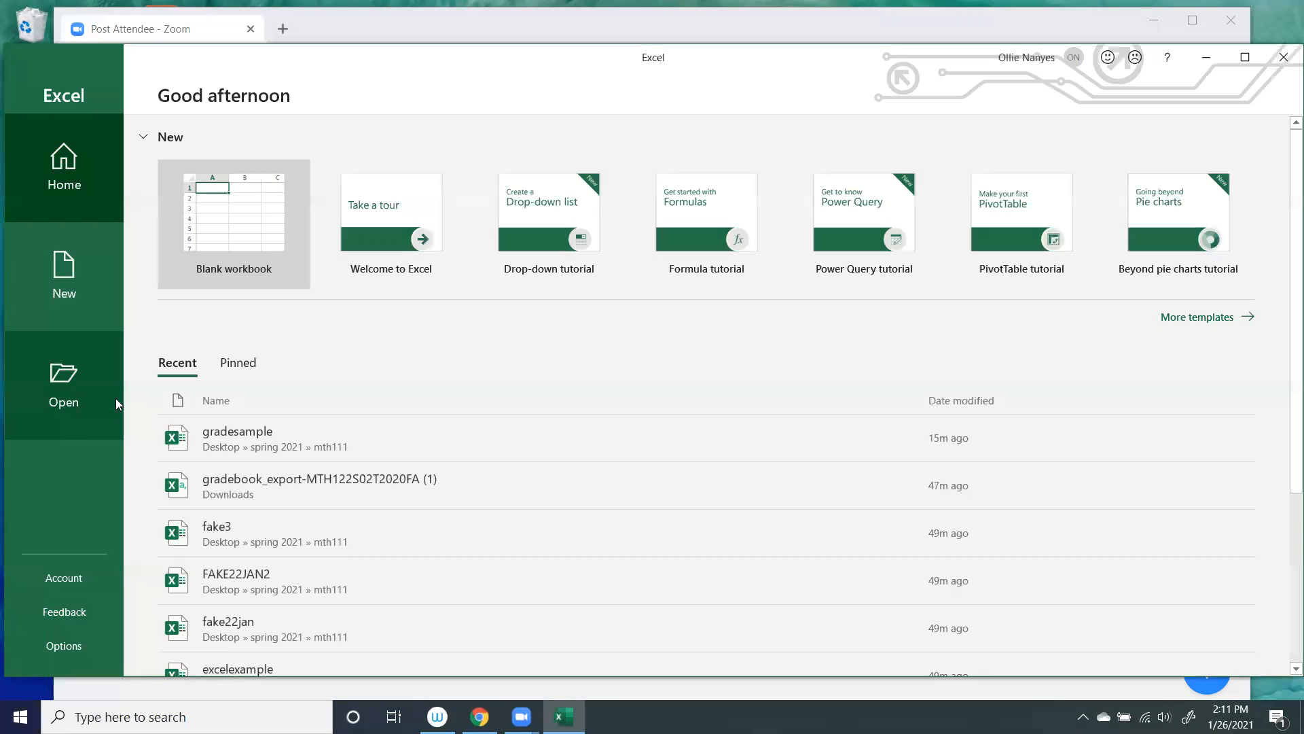
left_click(224, 446)
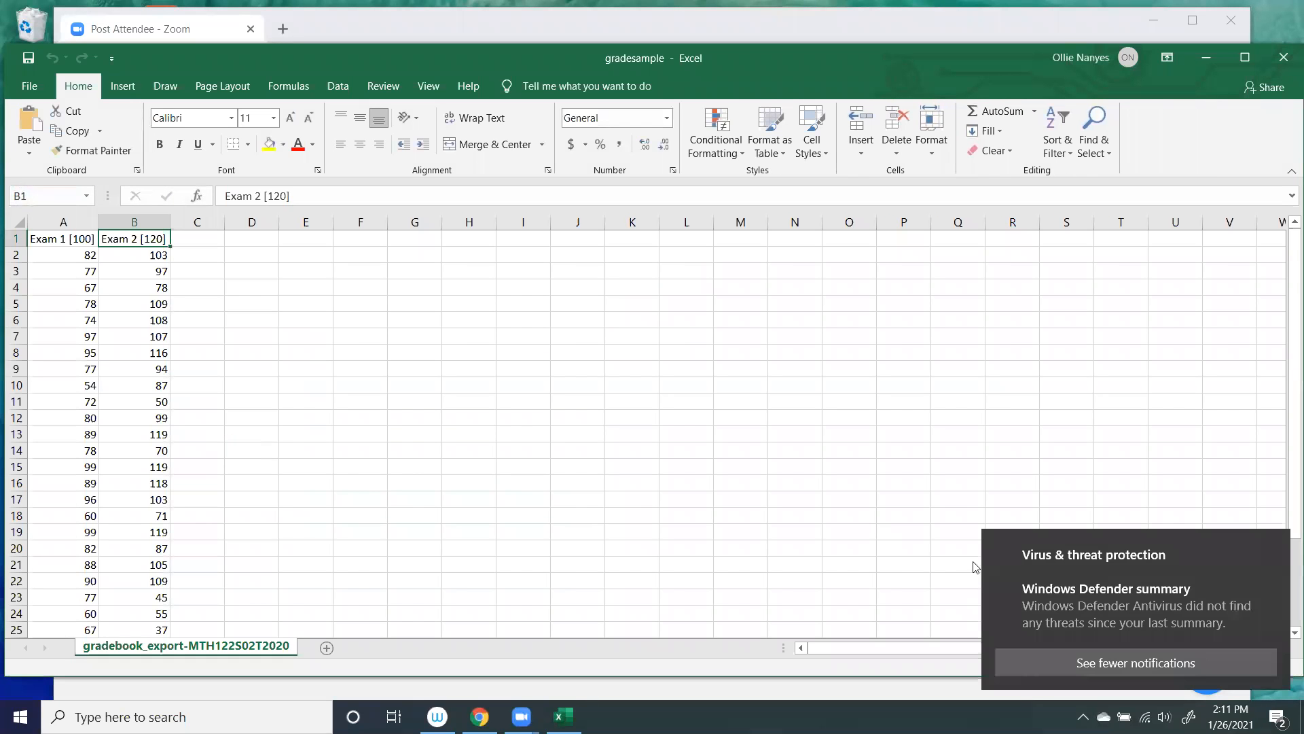
left_click(1274, 547)
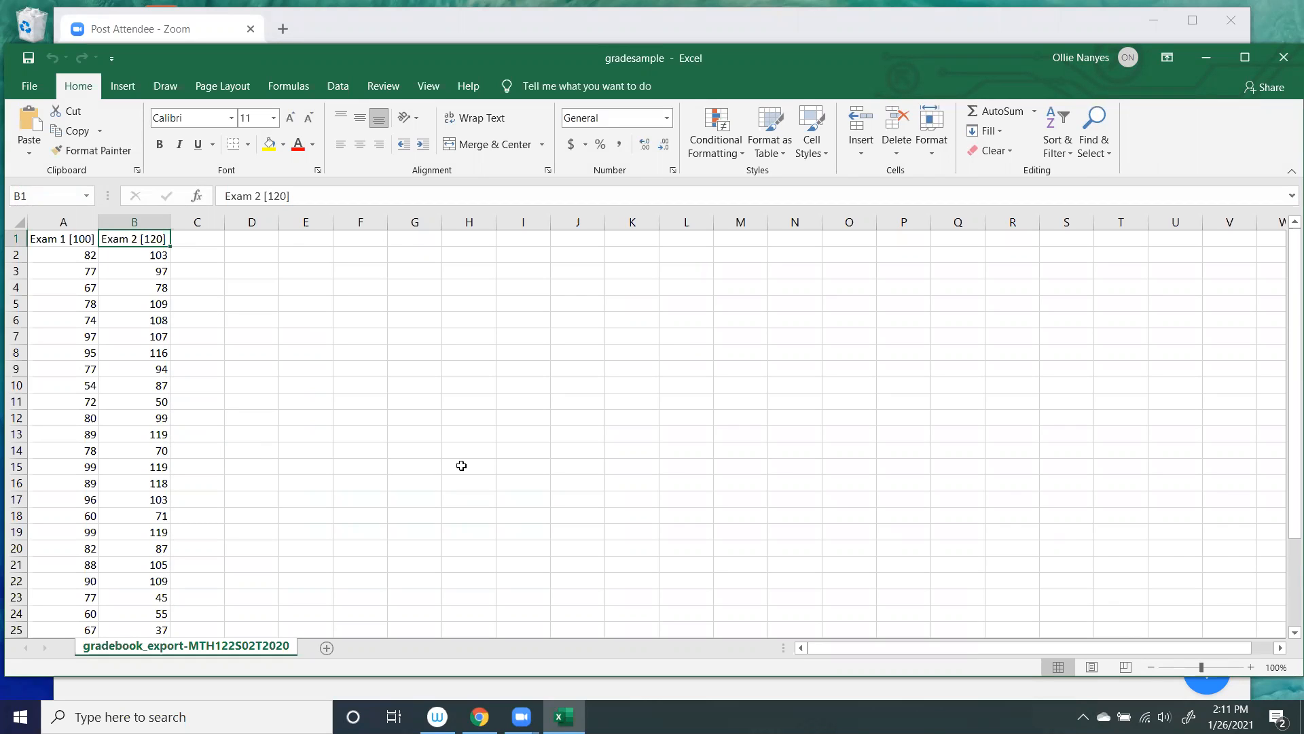
- Copy the Exam 1 scores in A2:A32 and paste them into column E starting at E2
left_click_drag(64, 251, 78, 591)
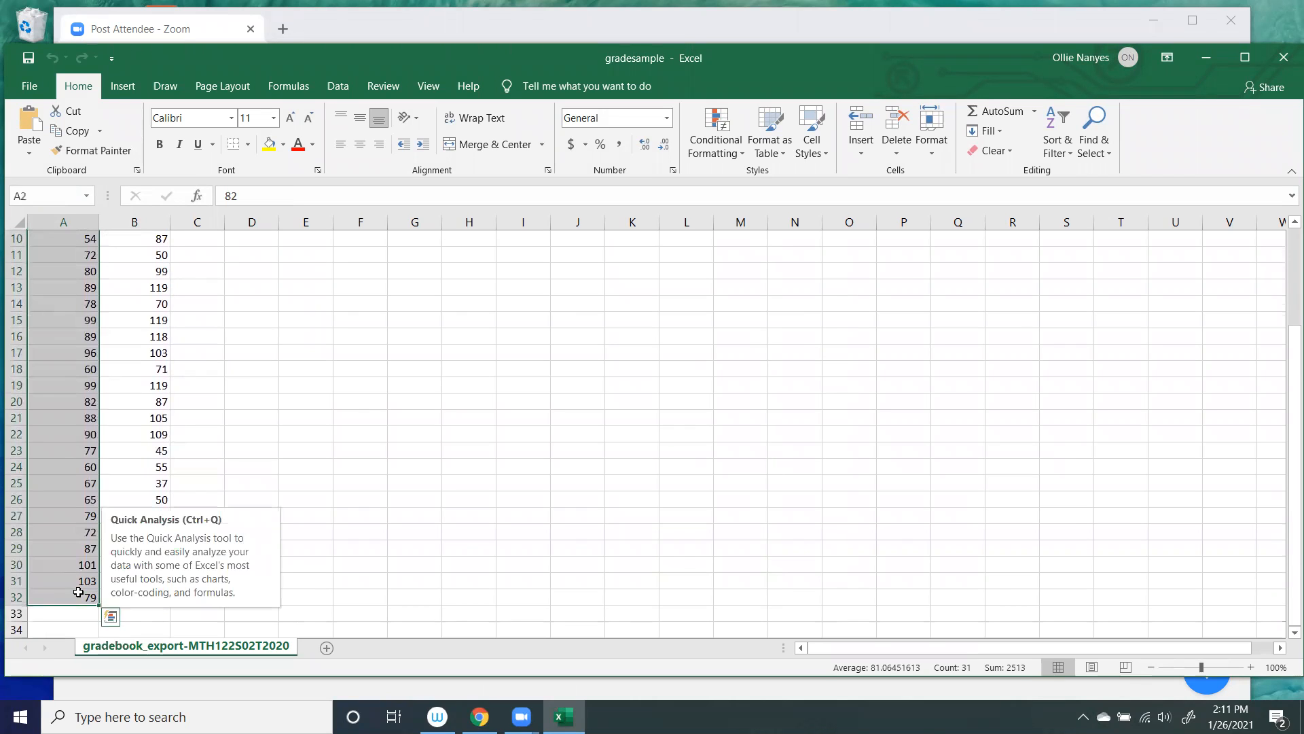
key("ctrl+c")
left_click_drag(1293, 367, 1268, 197)
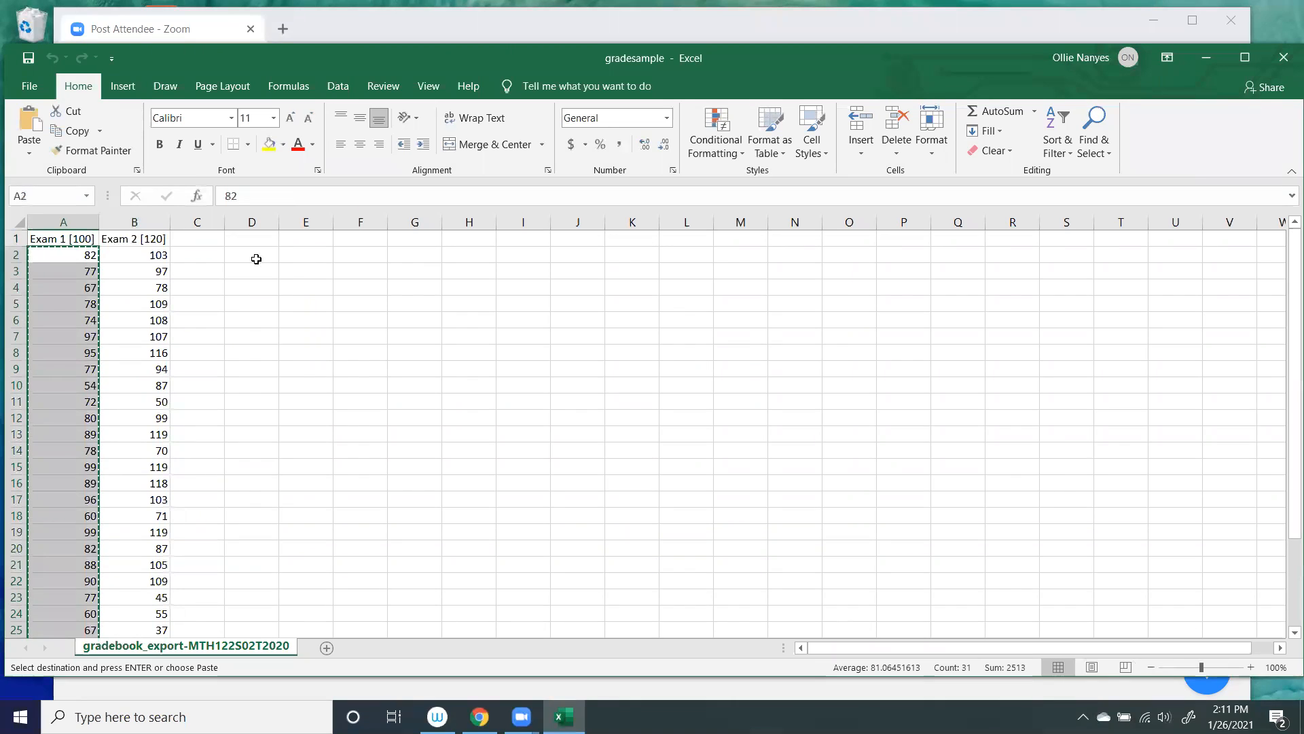
left_click(312, 254)
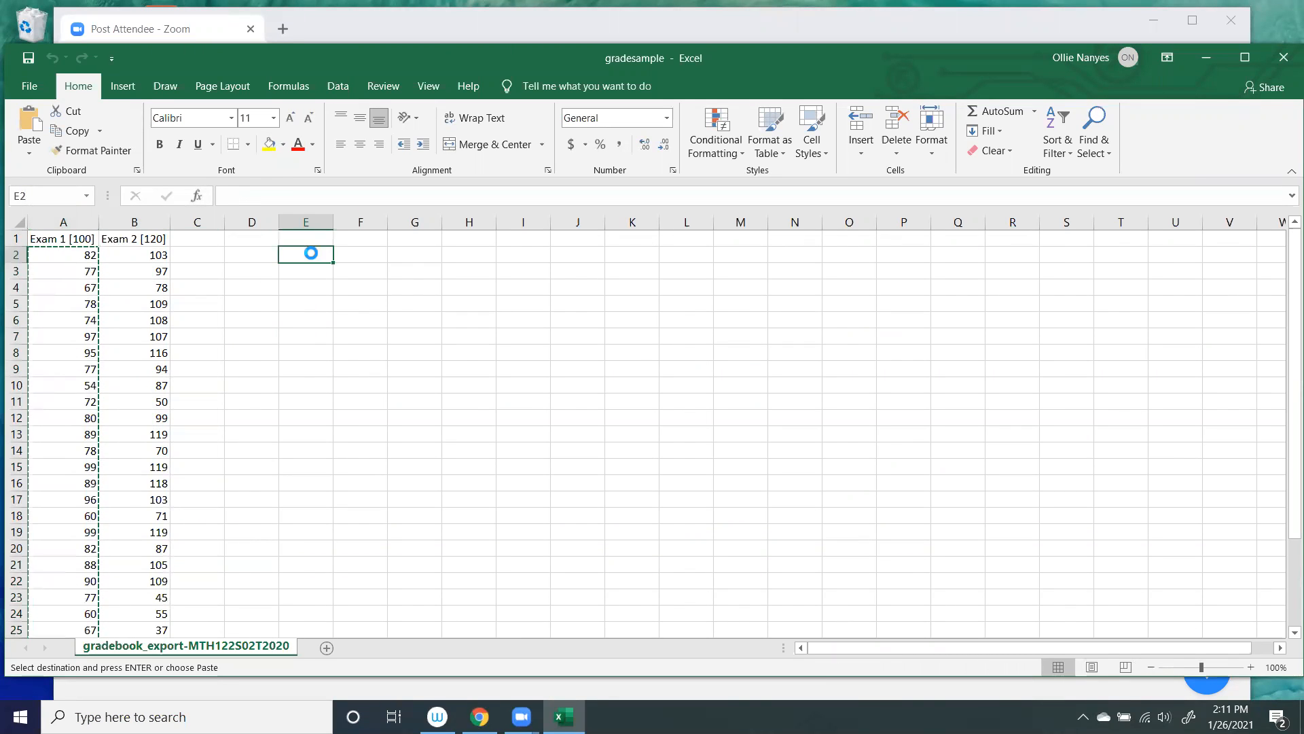
key("ctrl+v")
left_click(392, 277)
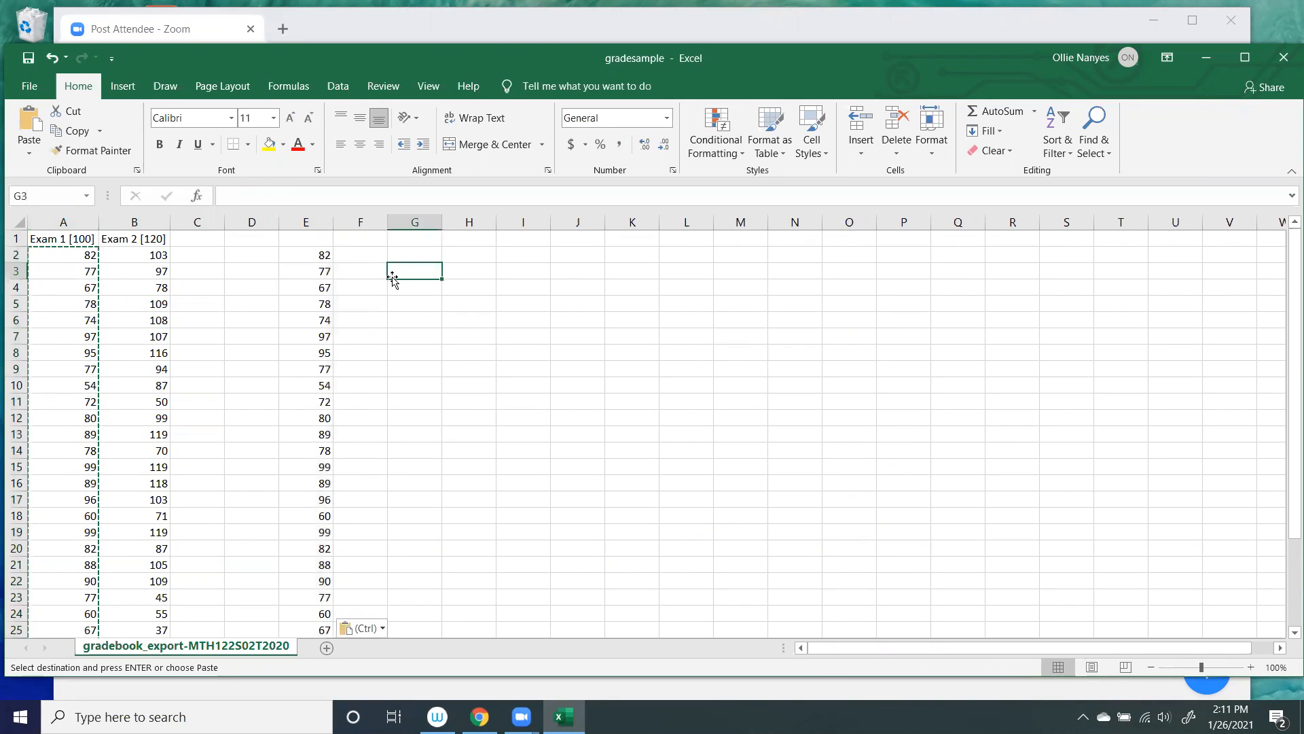
- Sort the copied exam scores in column E from smallest to largest
left_click(311, 220)
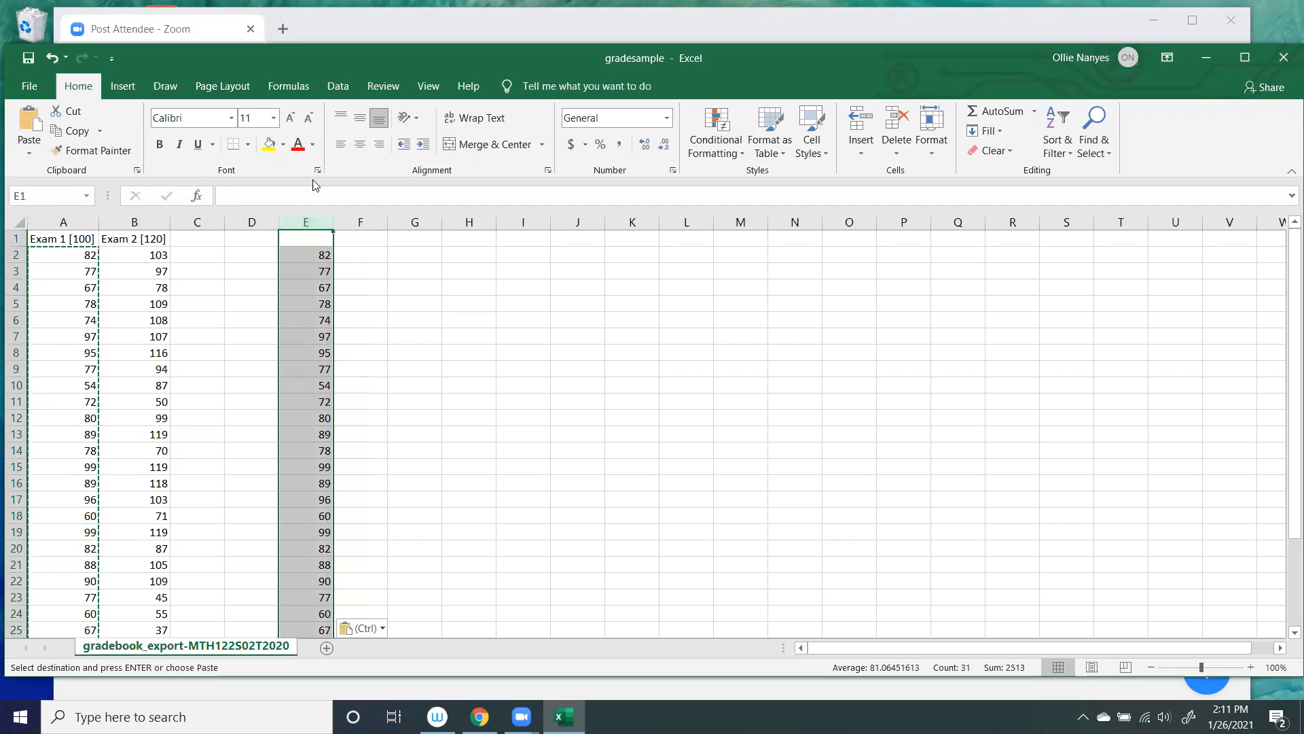
left_click(347, 96)
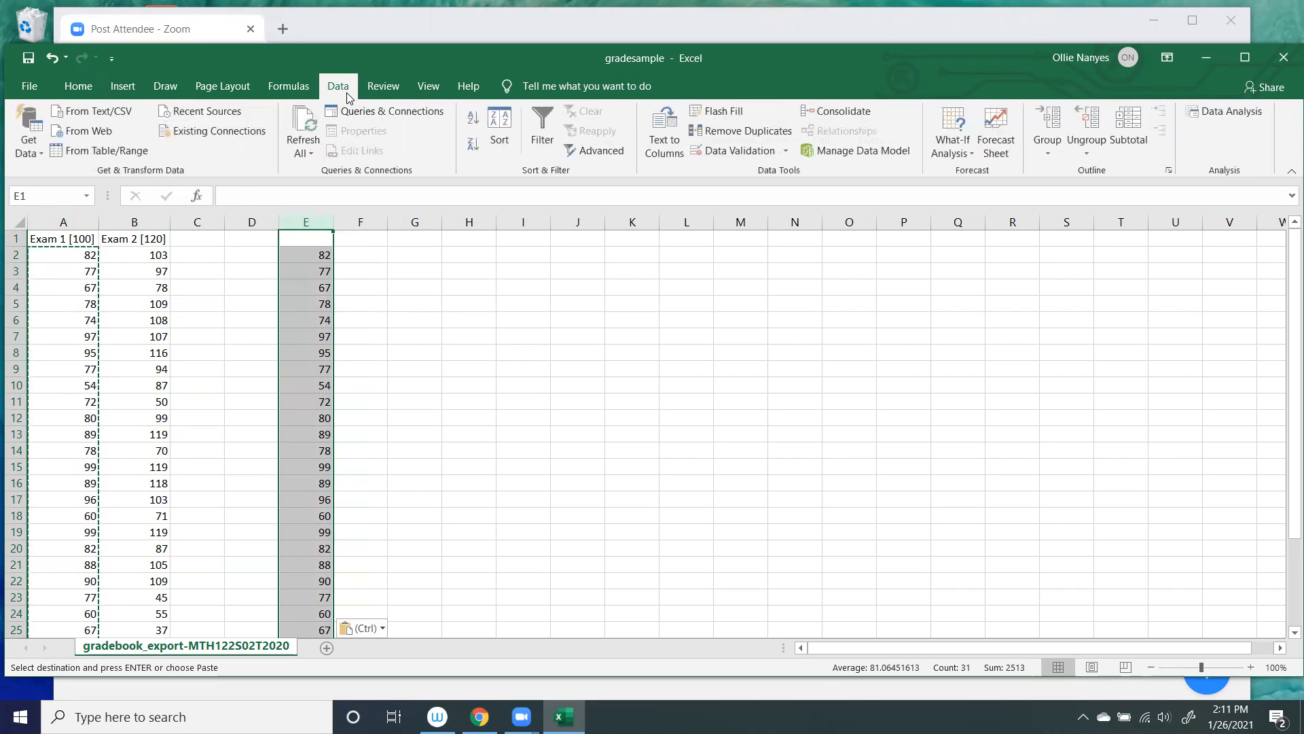
left_click(480, 118)
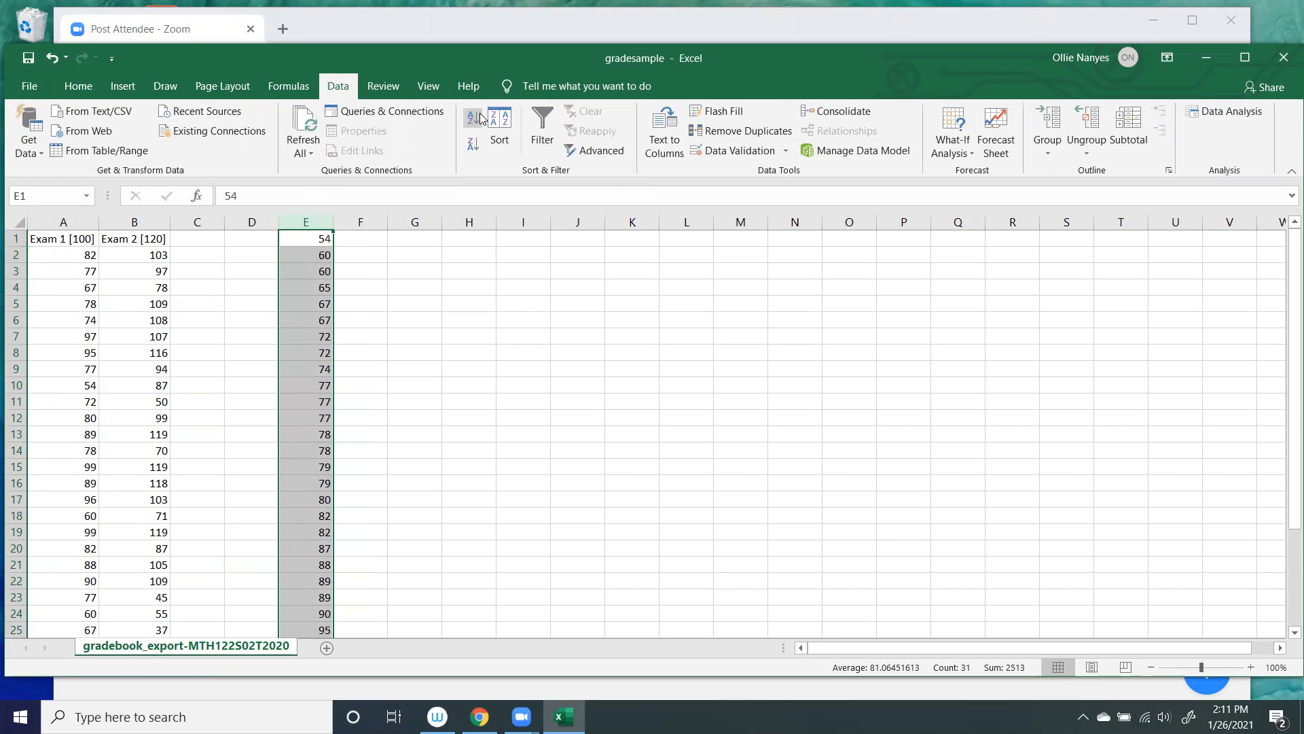
- Enter the stem values 5, 6, 7, 8, 9 and 10 down cells F1 to F6
left_click(369, 237)
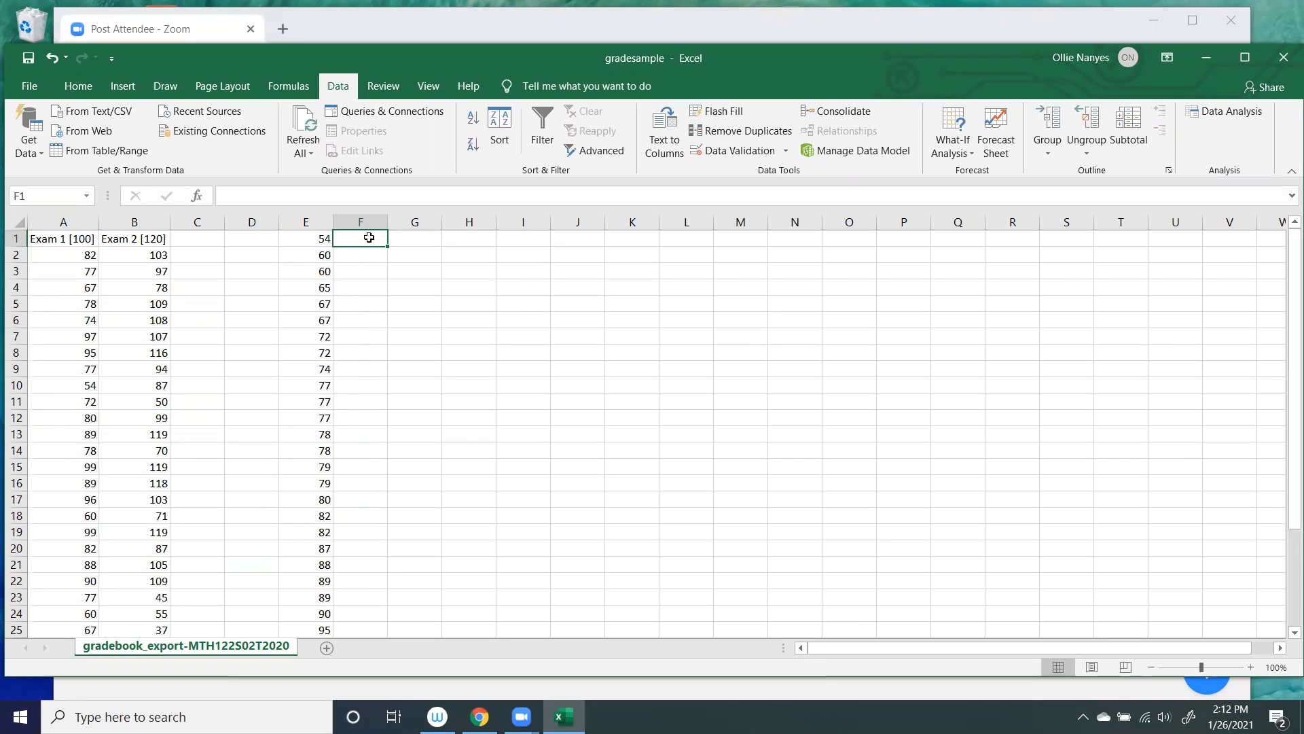
type("5")
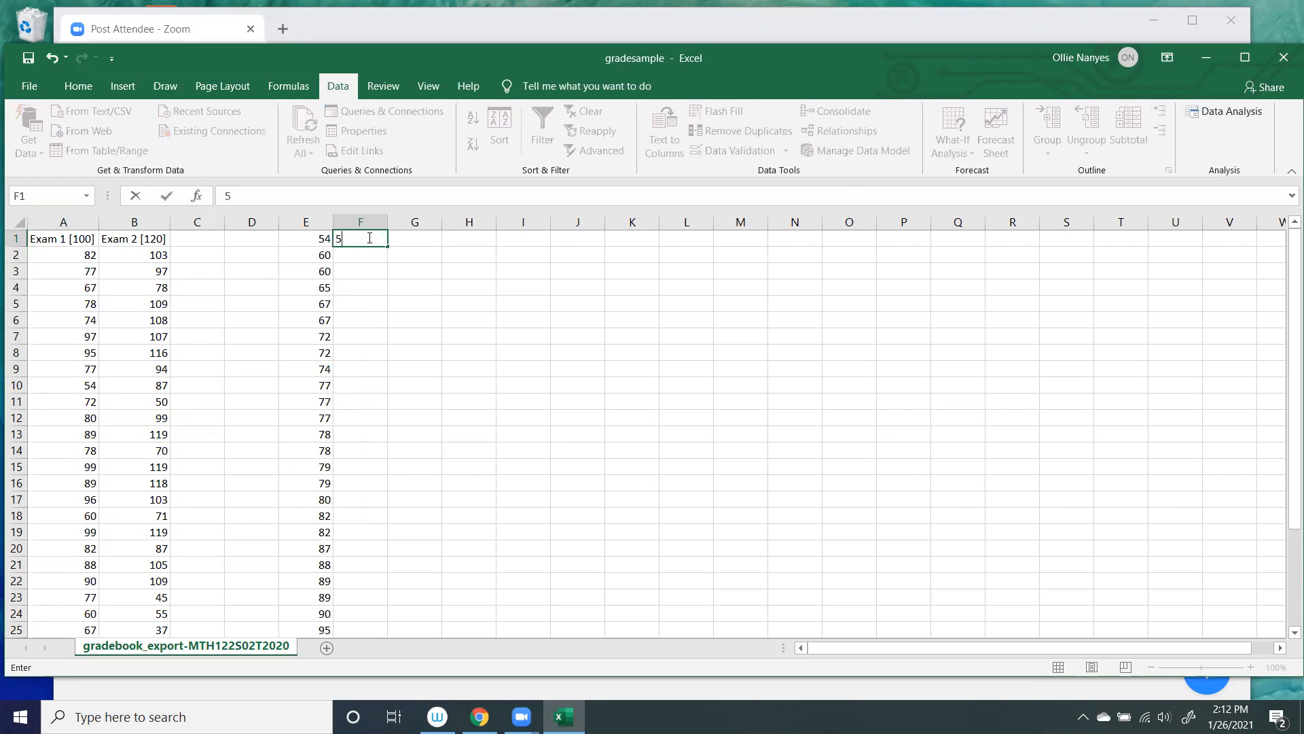
key("Return")
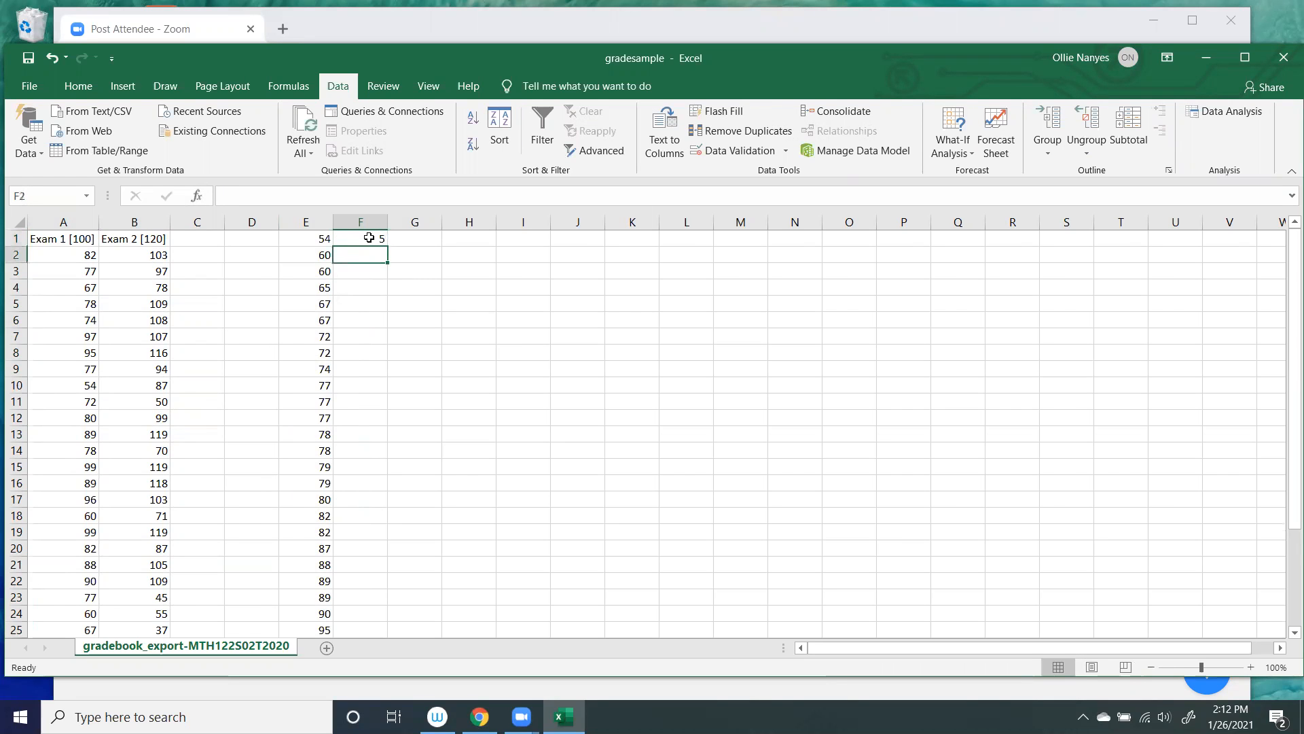
type("6")
key("Return")
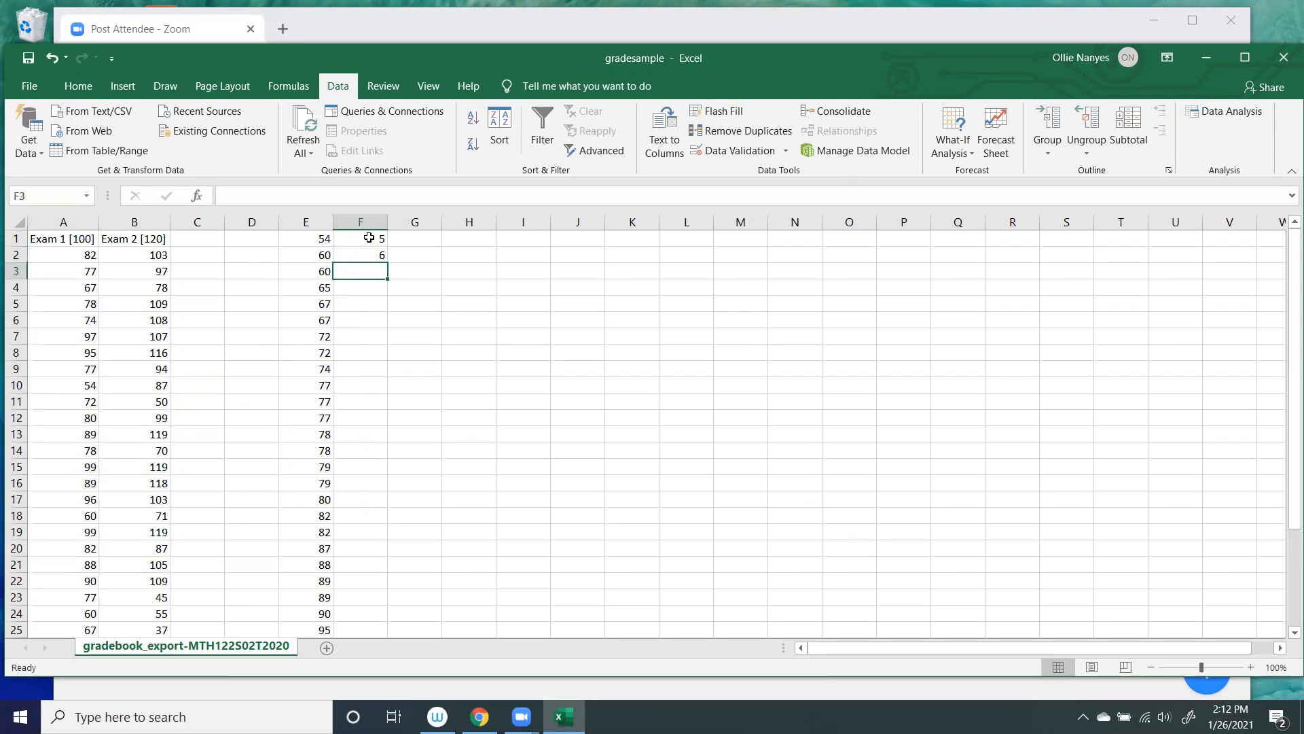
type("7")
key("Return")
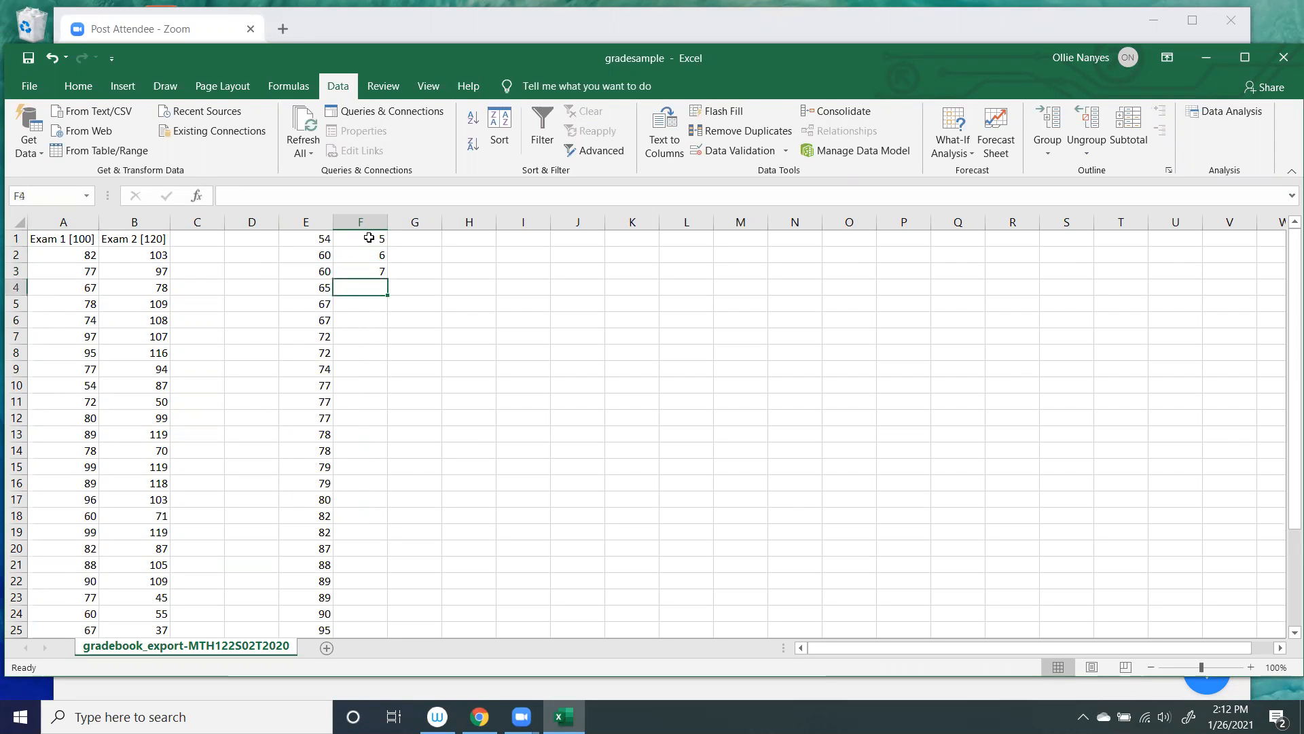
type("8")
key("Return")
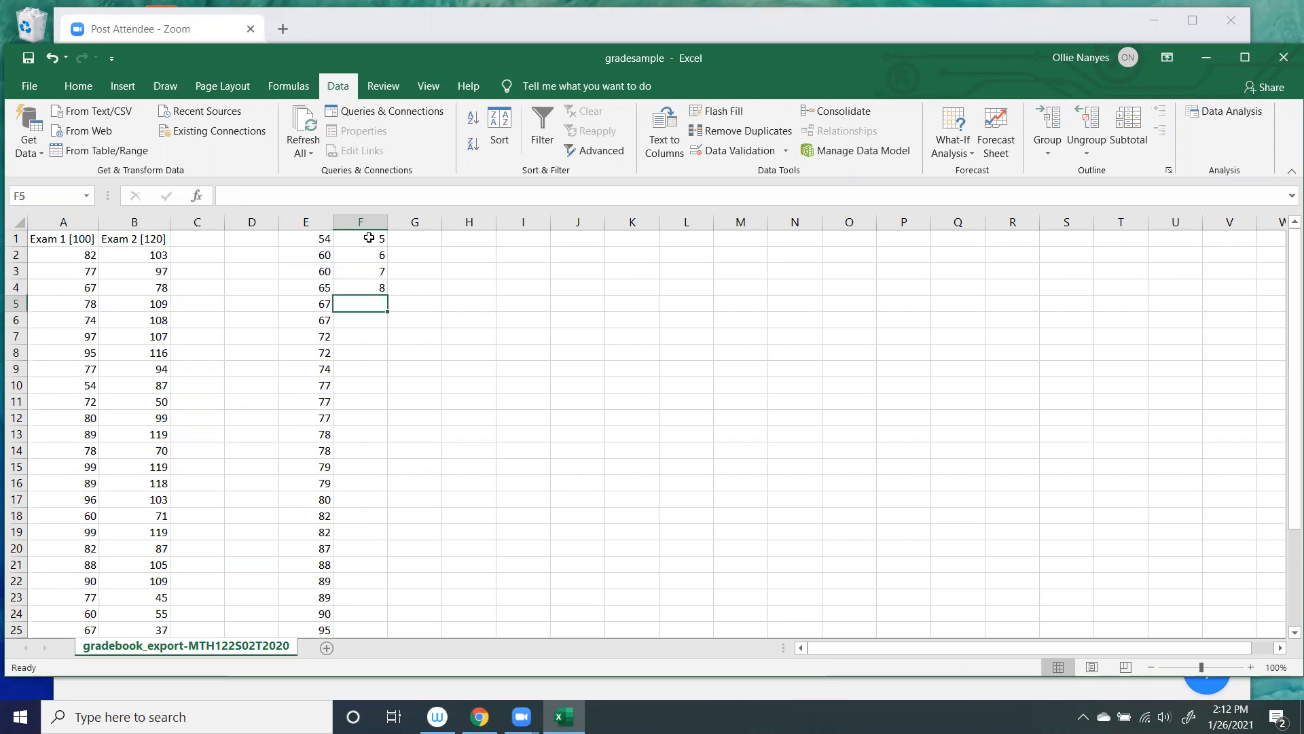
type("9")
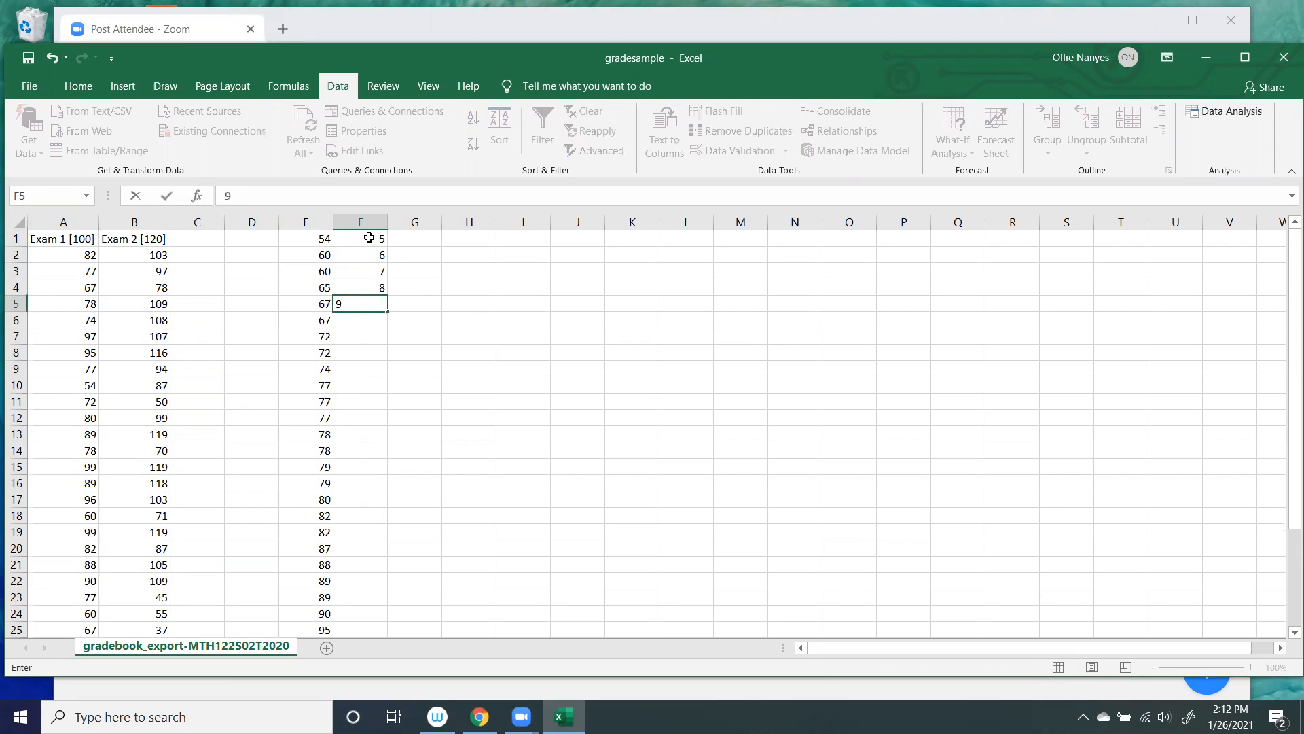
key("Return")
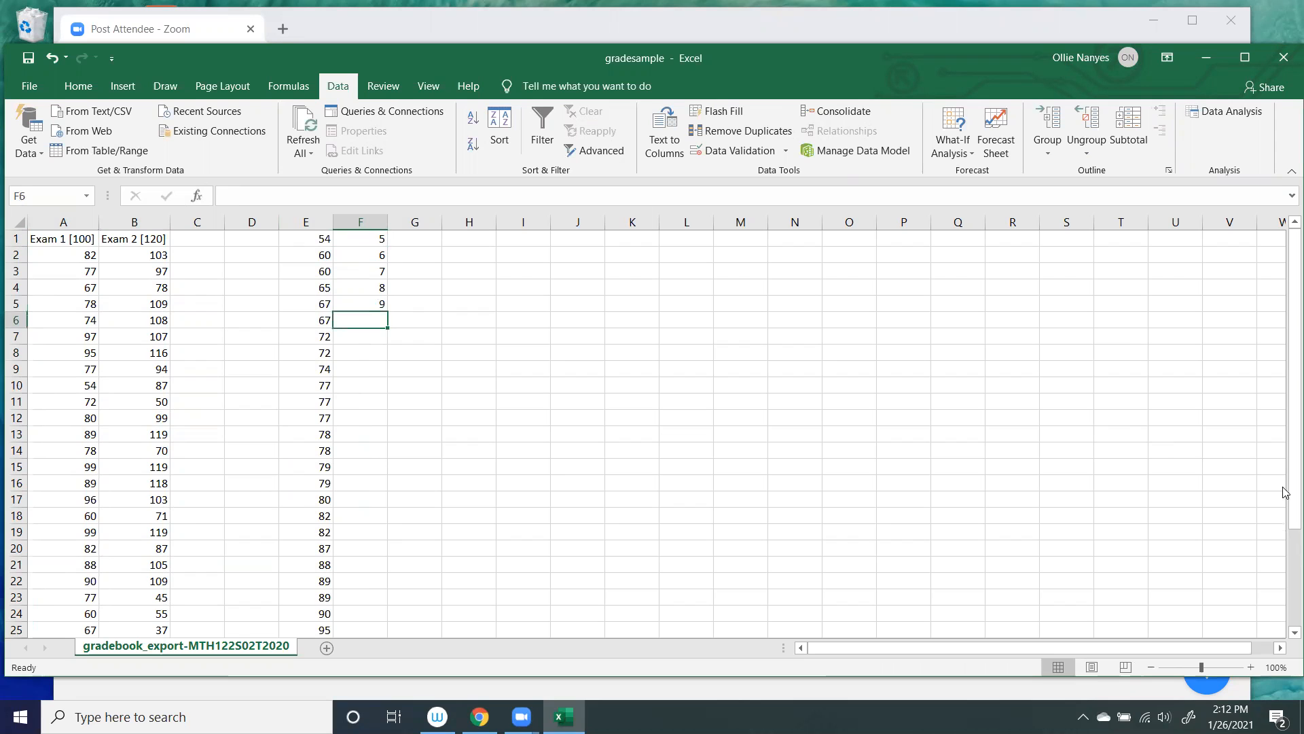
left_click_drag(1286, 498, 1159, 356)
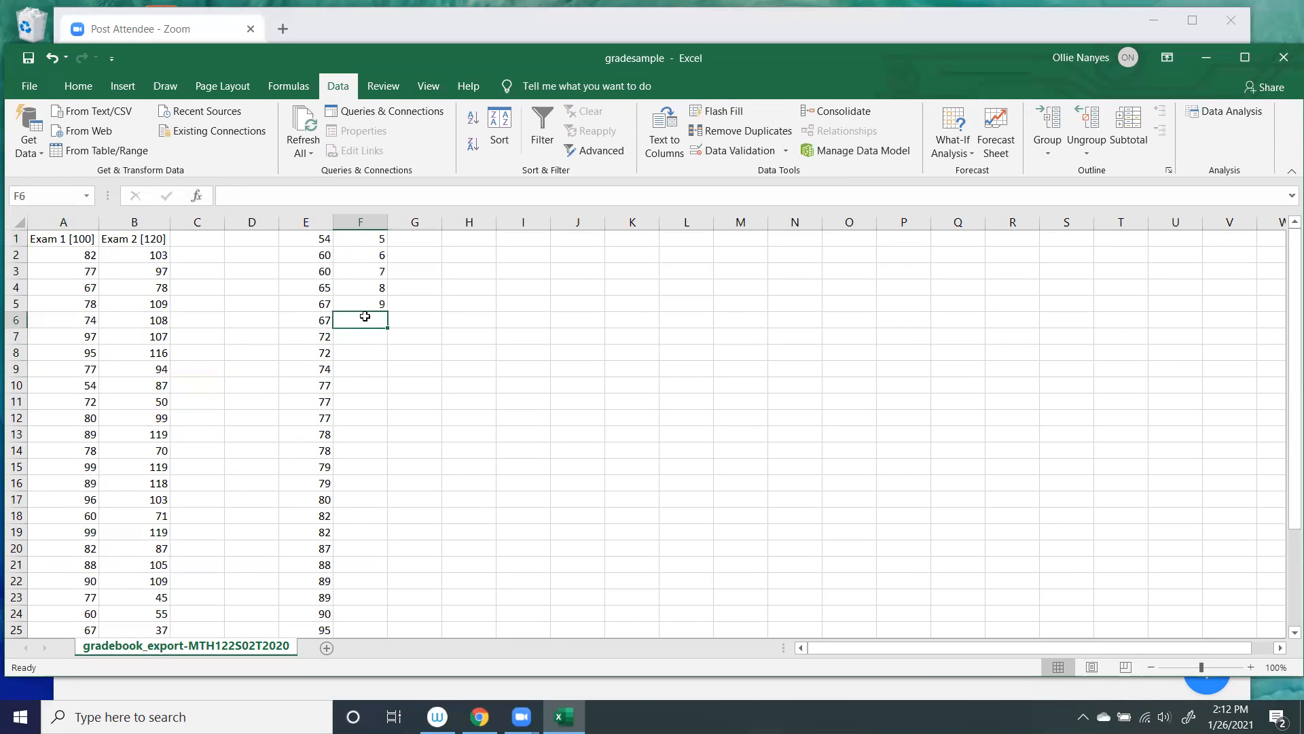
type("10")
key("Tab")
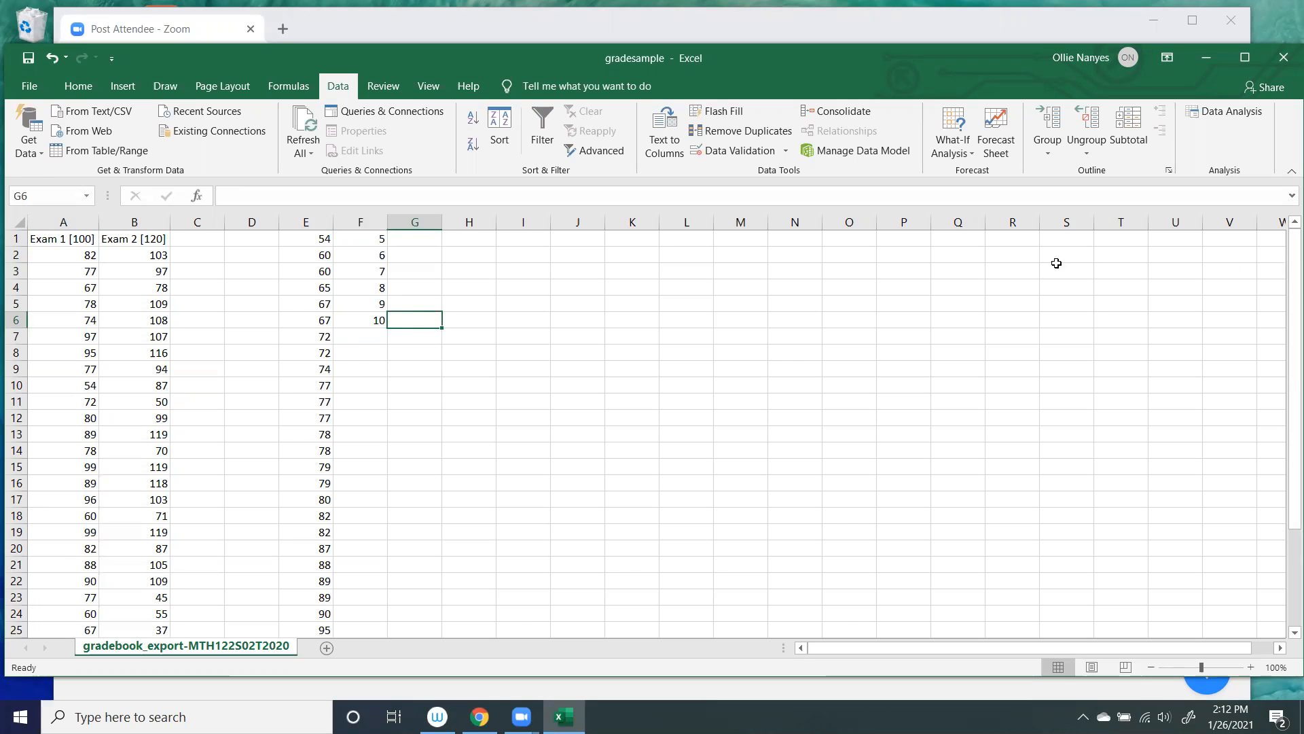
left_click(427, 243)
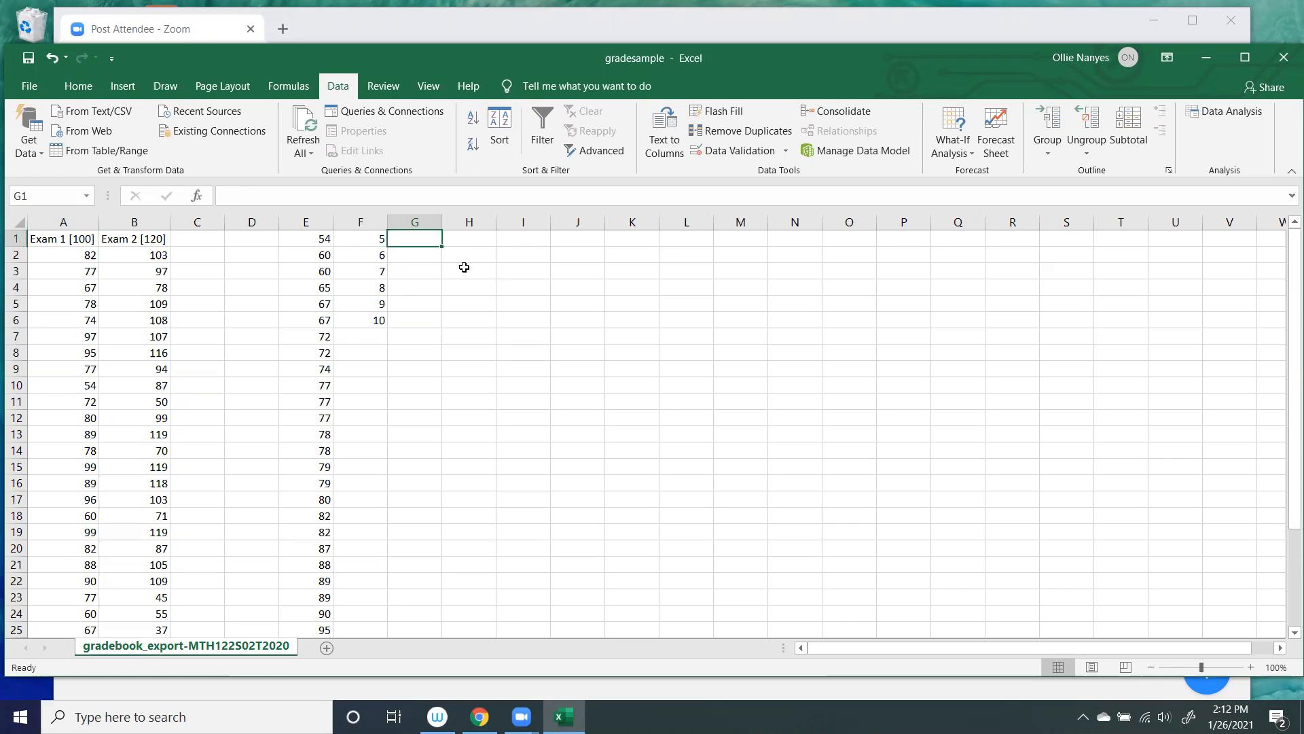
type("\"")
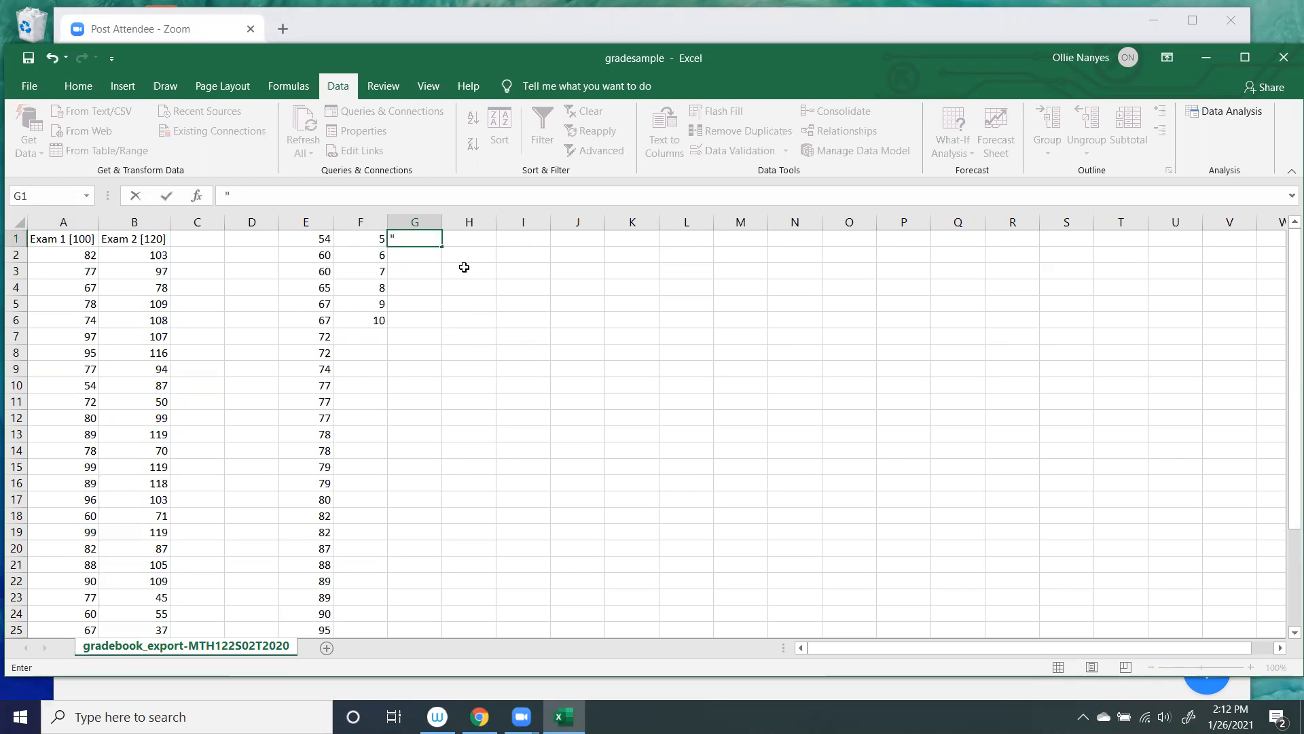
type("4\"")
key("Return")
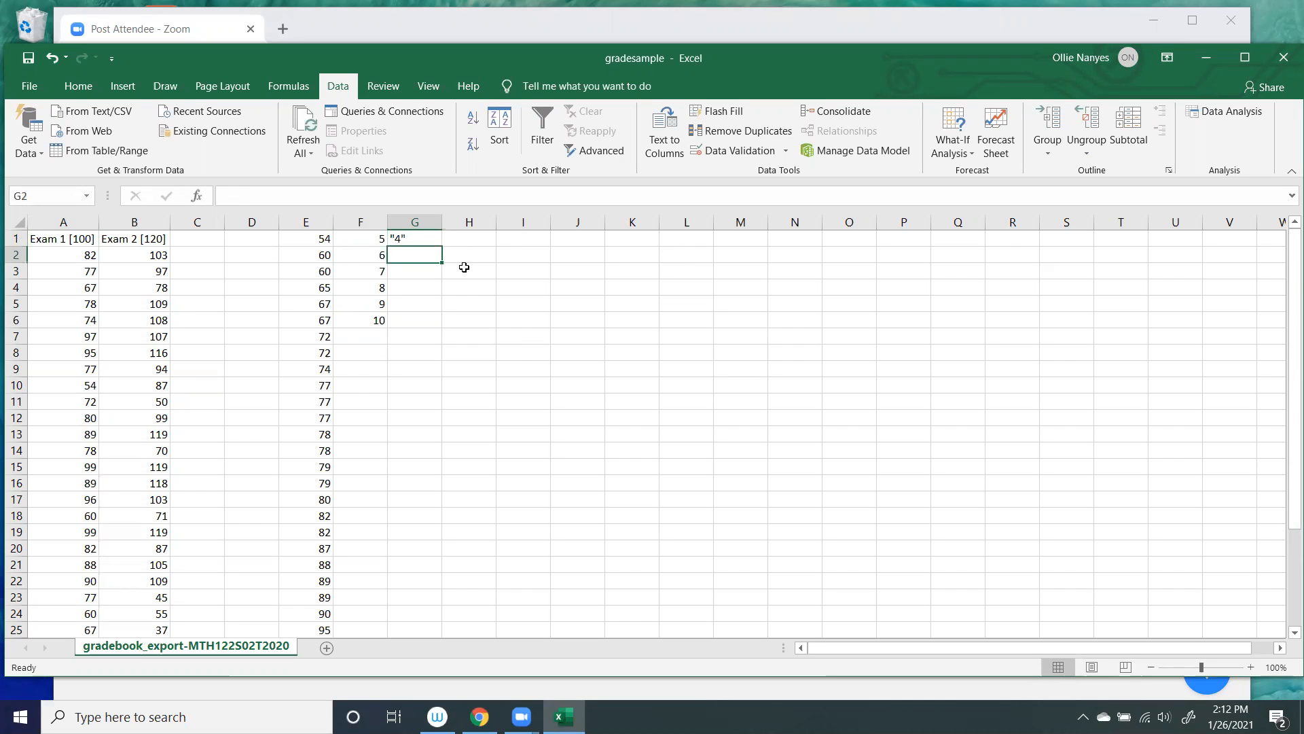
type("\"")
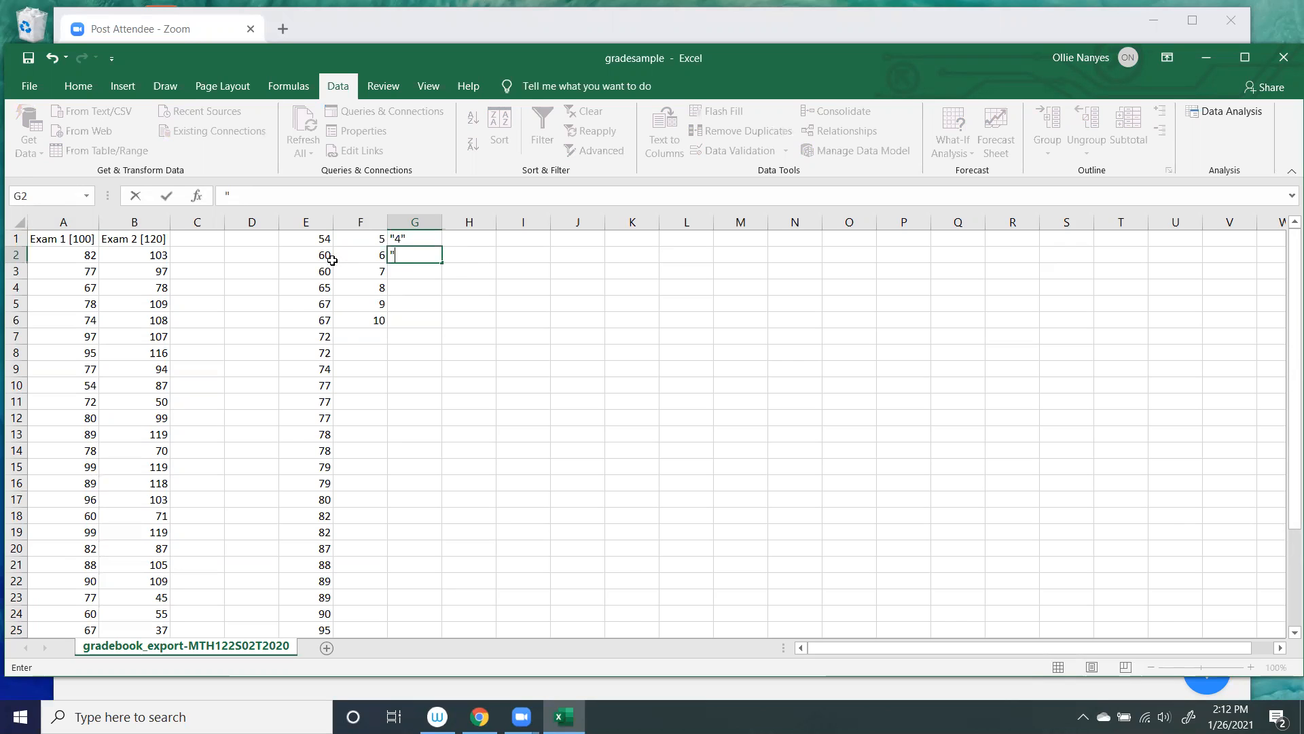
type("00577\"")
key("Return")
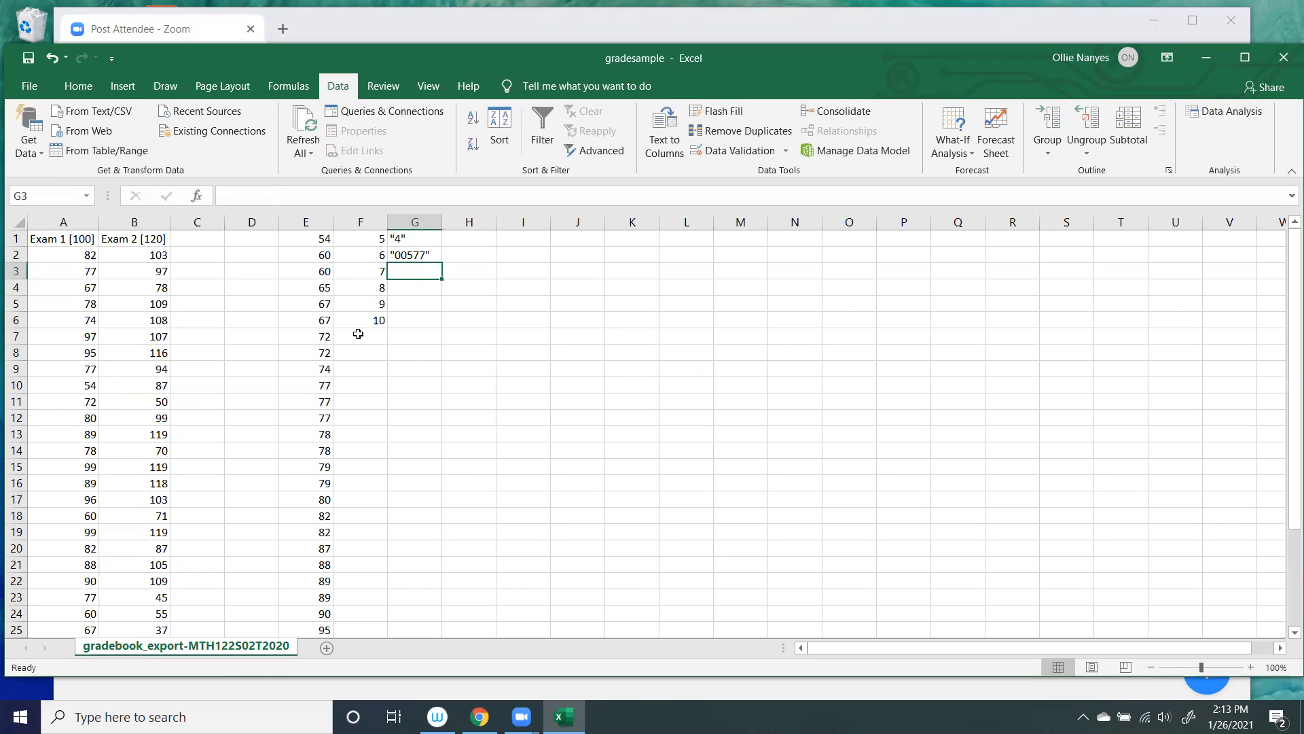
type("\"")
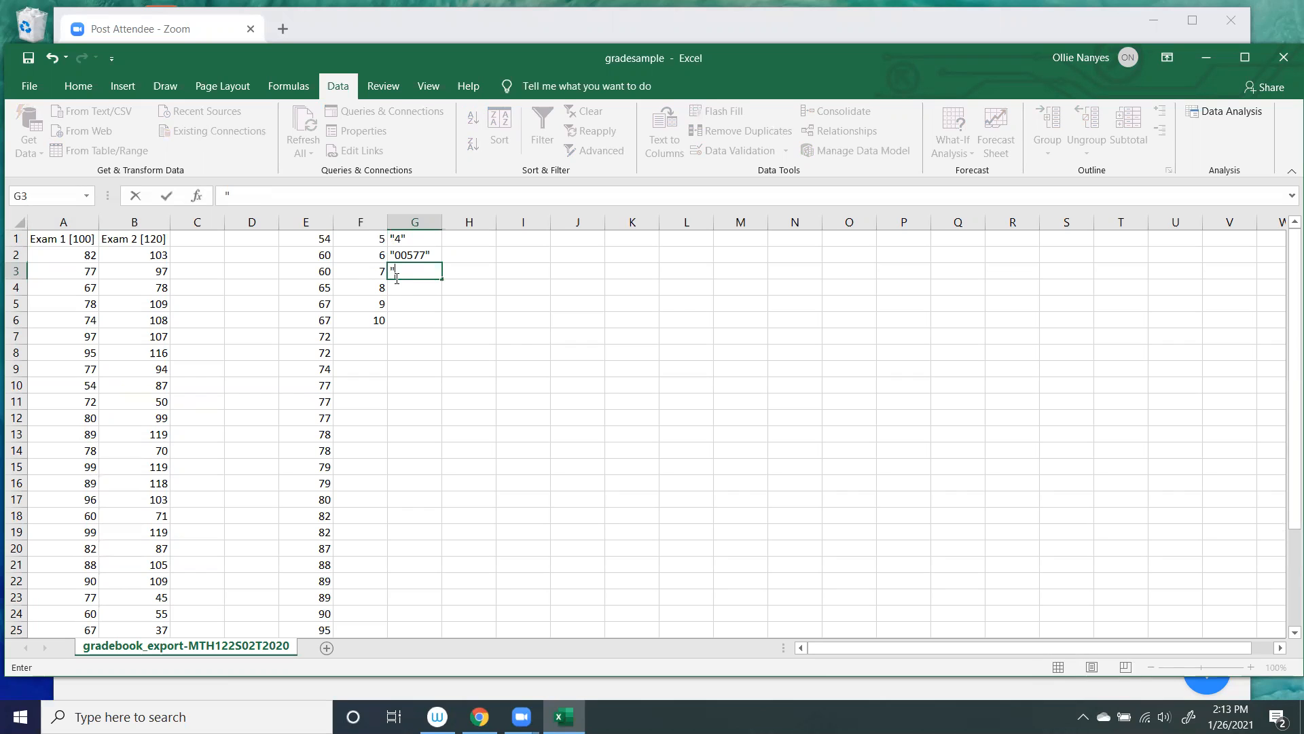
type("2247778899\"")
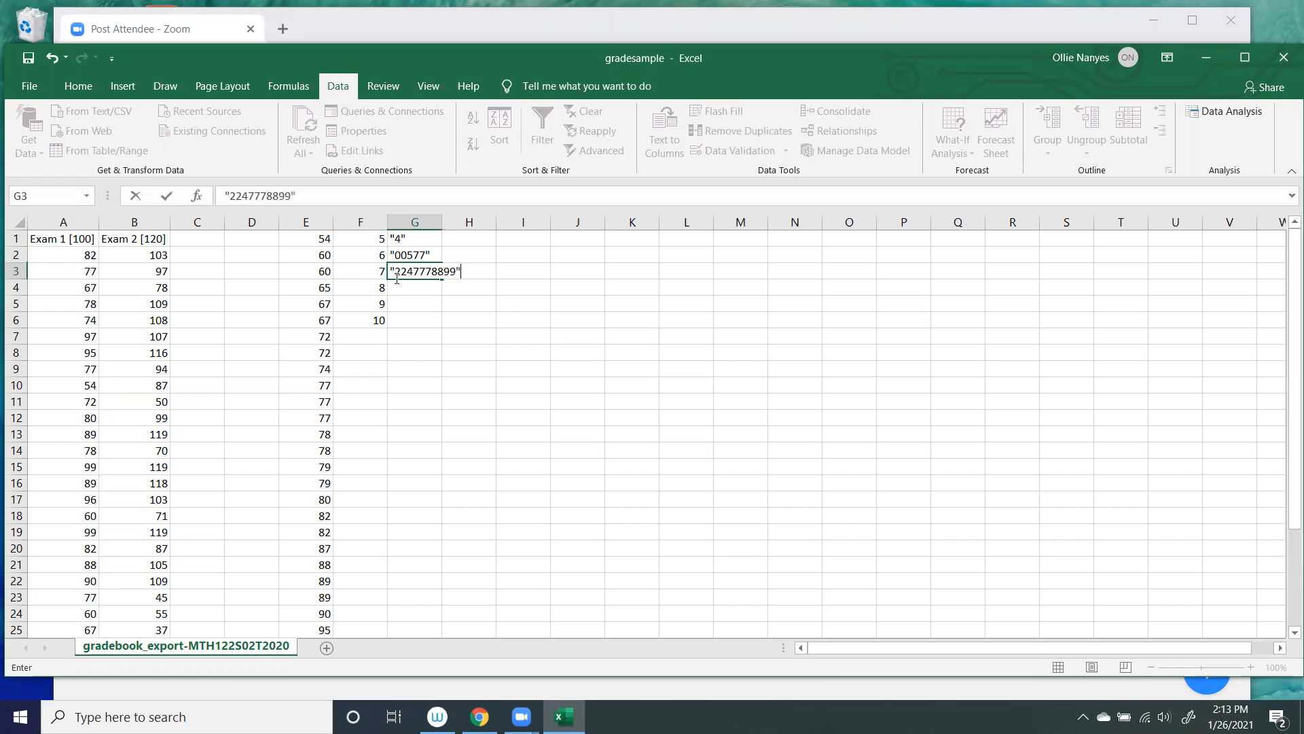
key("Return")
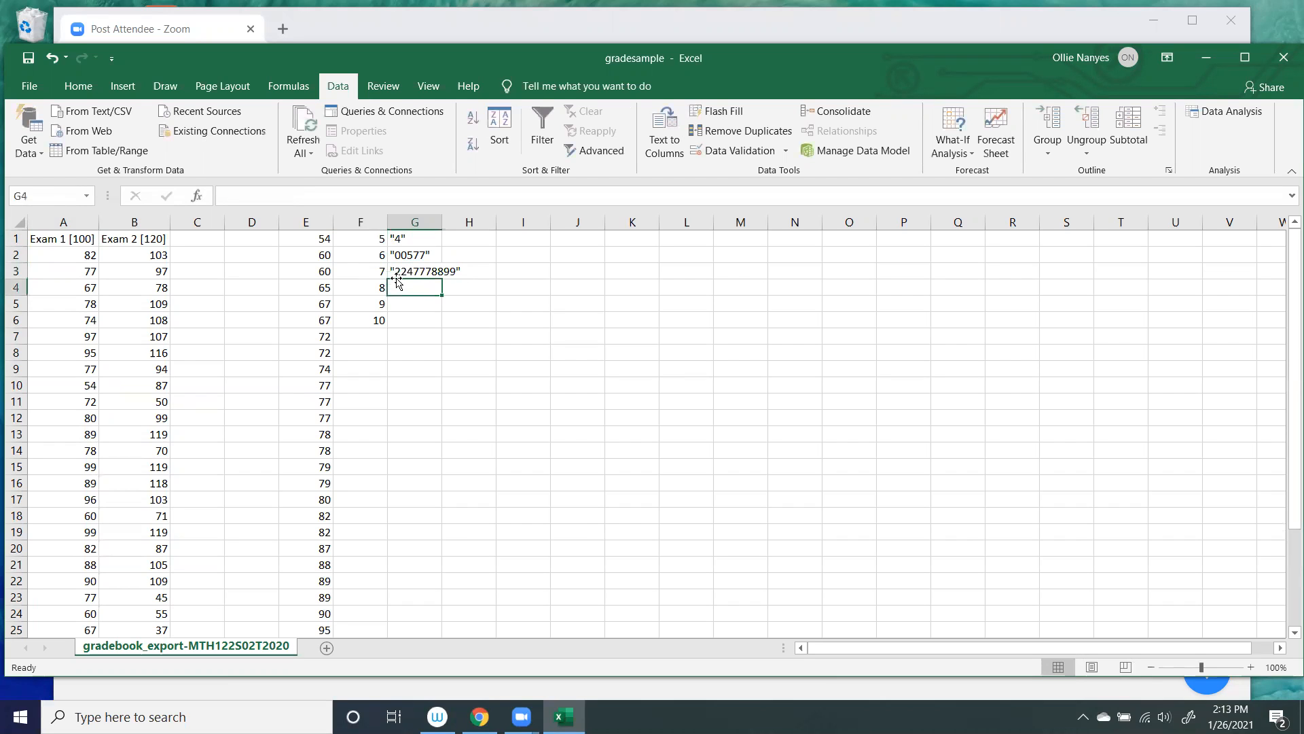
- Enter the quoted leaves for stems 8 and 9: "0227899" in G4 and "056799" in G5
type("\"")
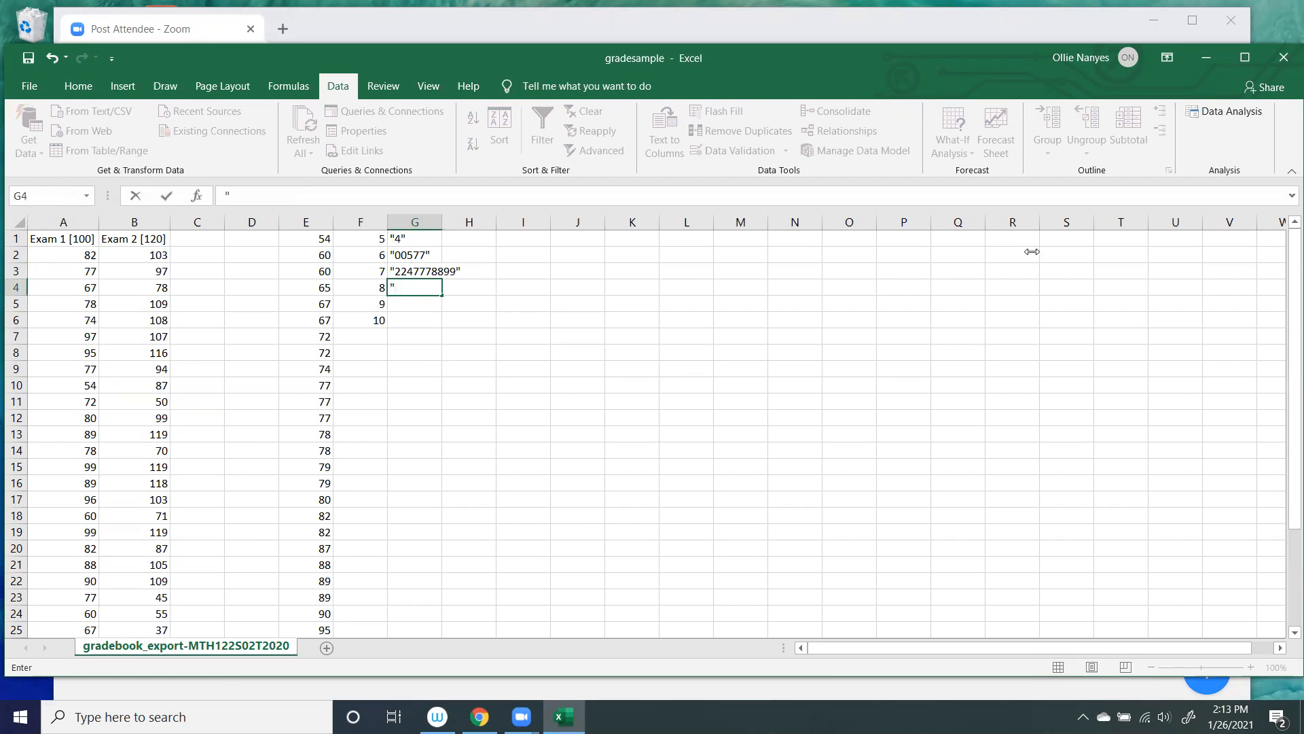
left_click_drag(1286, 320, 1286, 349)
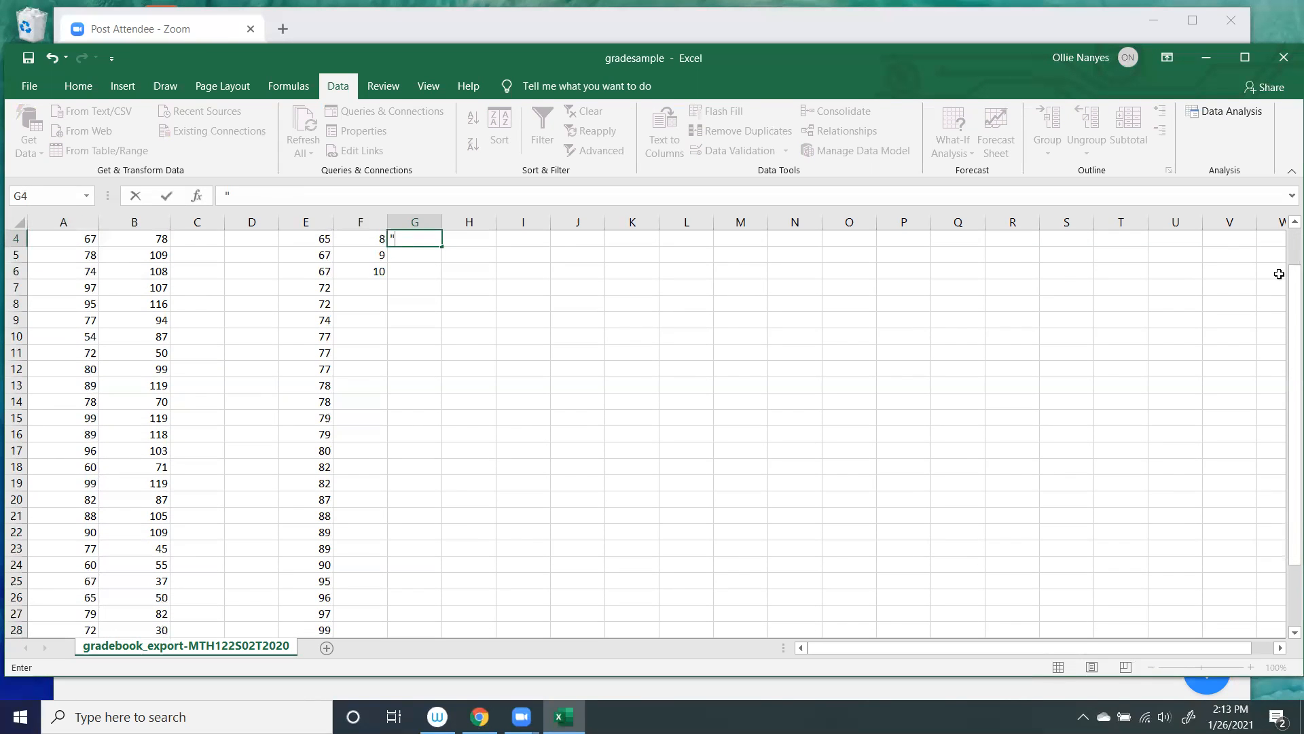
left_click(401, 241)
type("0227899\"")
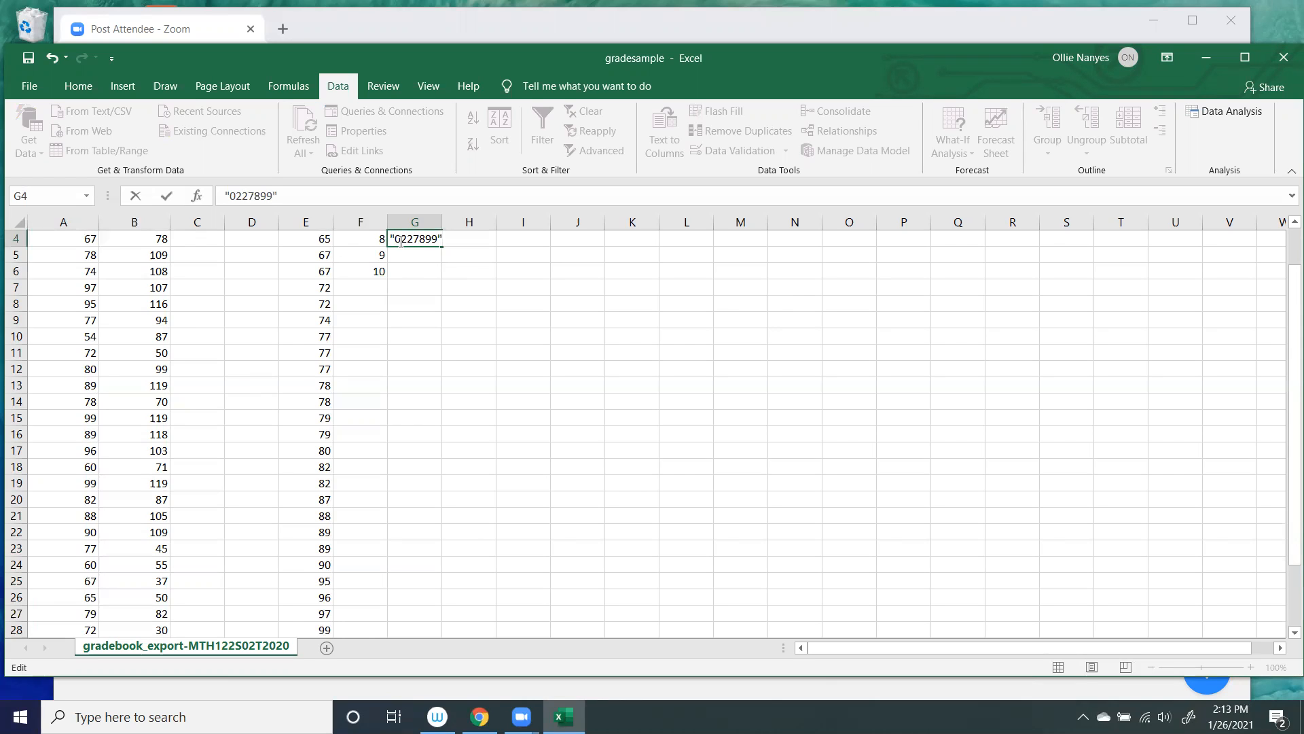
left_click(401, 254)
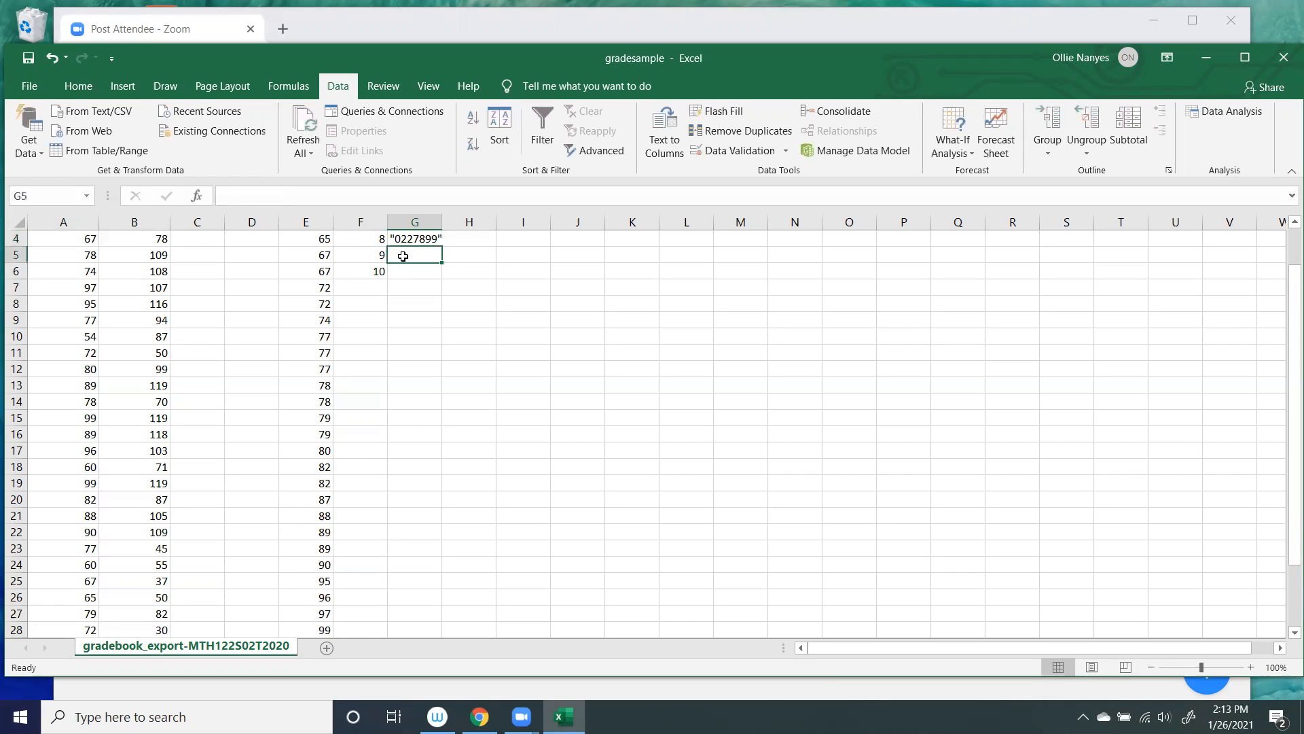
type("\"0")
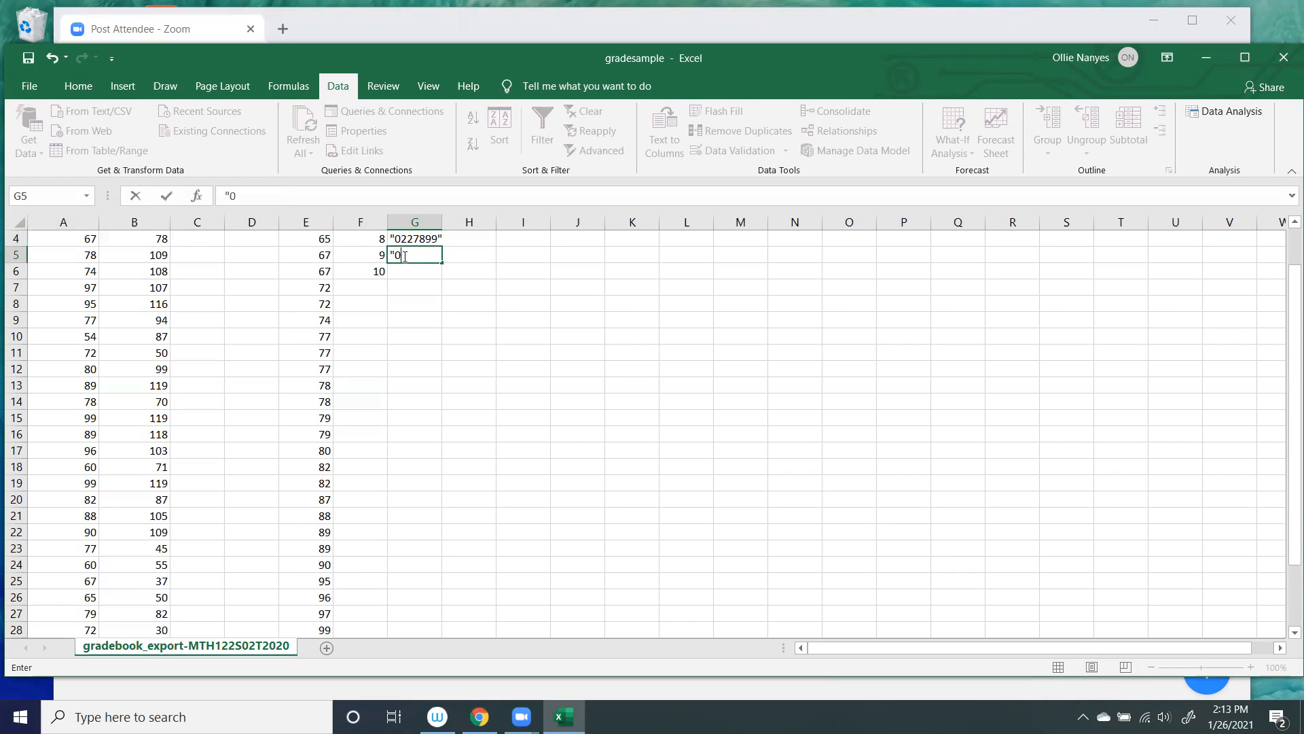
type("5679")
mouse_move(1286, 535)
left_mouse_down()
mouse_move(1284, 563)
mouse_move(1286, 535)
left_mouse_up()
type("9\"")
- Enter the leaves for stem 10 in G6 as "13", enclosed in double quotation marks
left_click(405, 269)
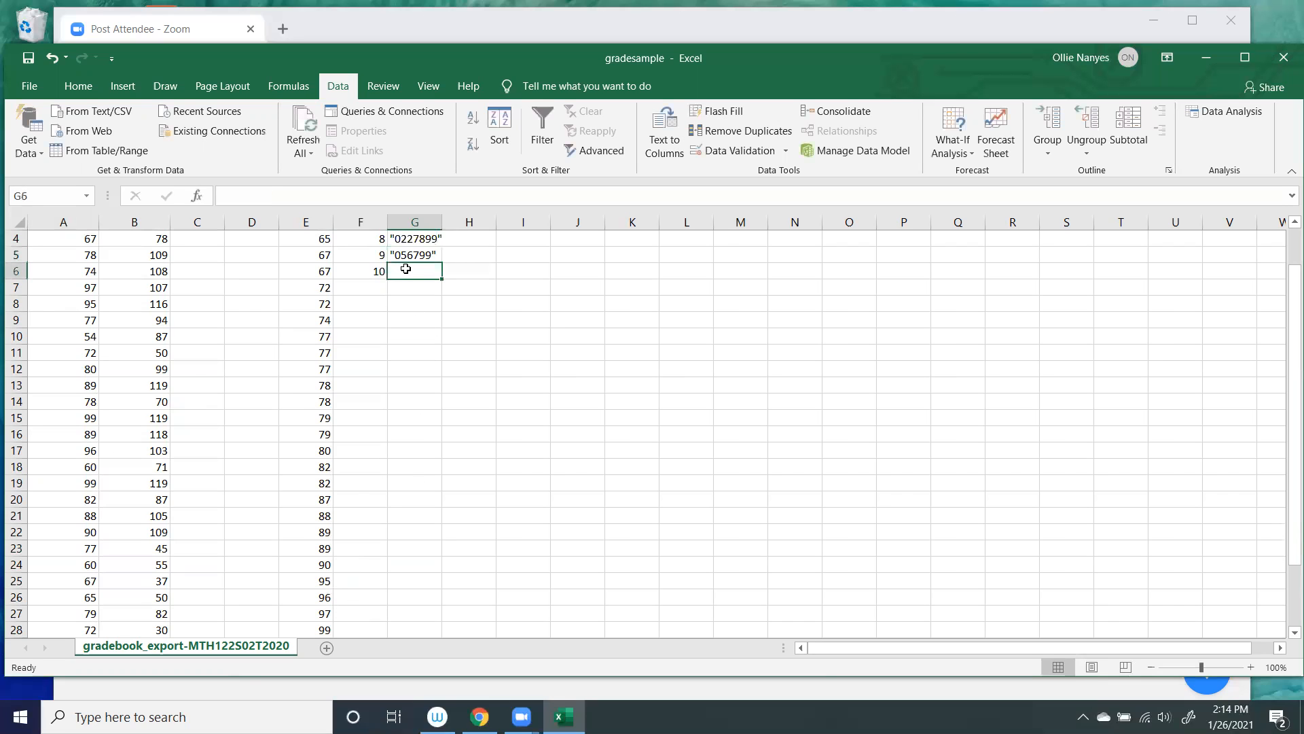
type("\"")
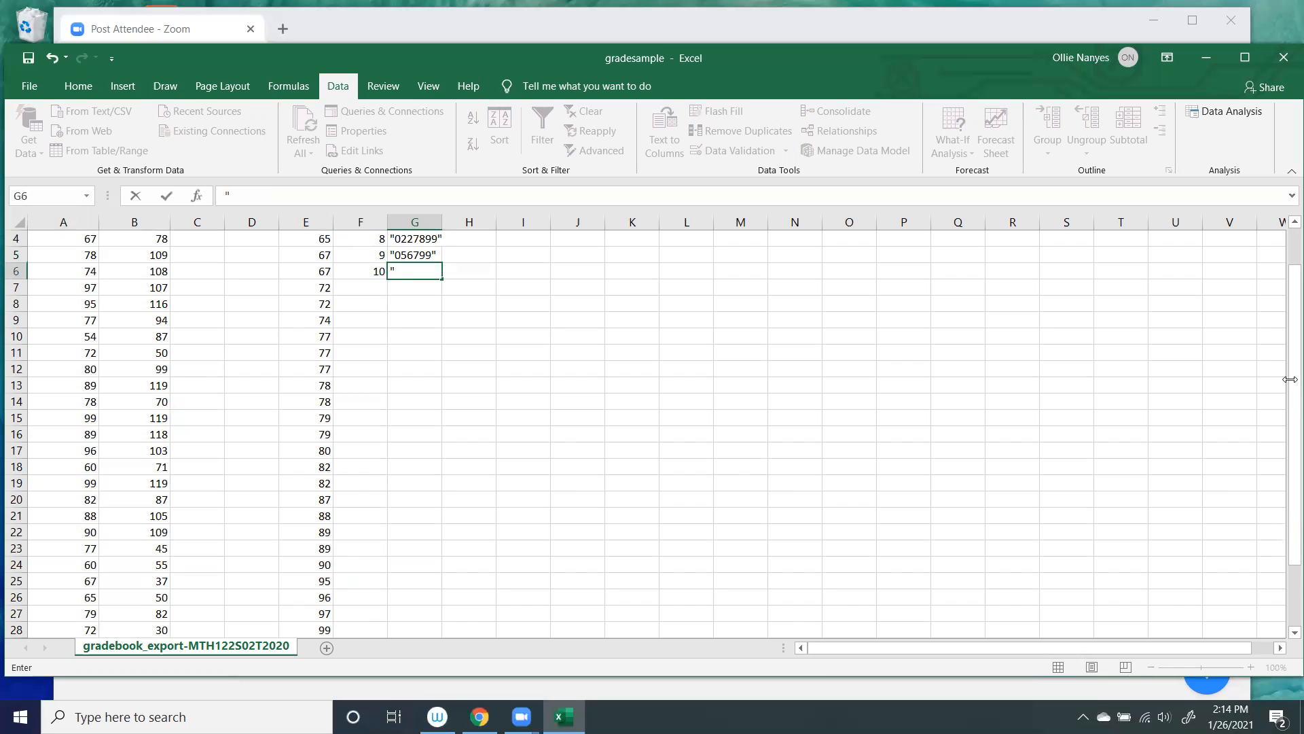
mouse_move(1286, 386)
left_mouse_down()
mouse_move(1287, 498)
mouse_move(1286, 382)
left_mouse_up()
type("1")
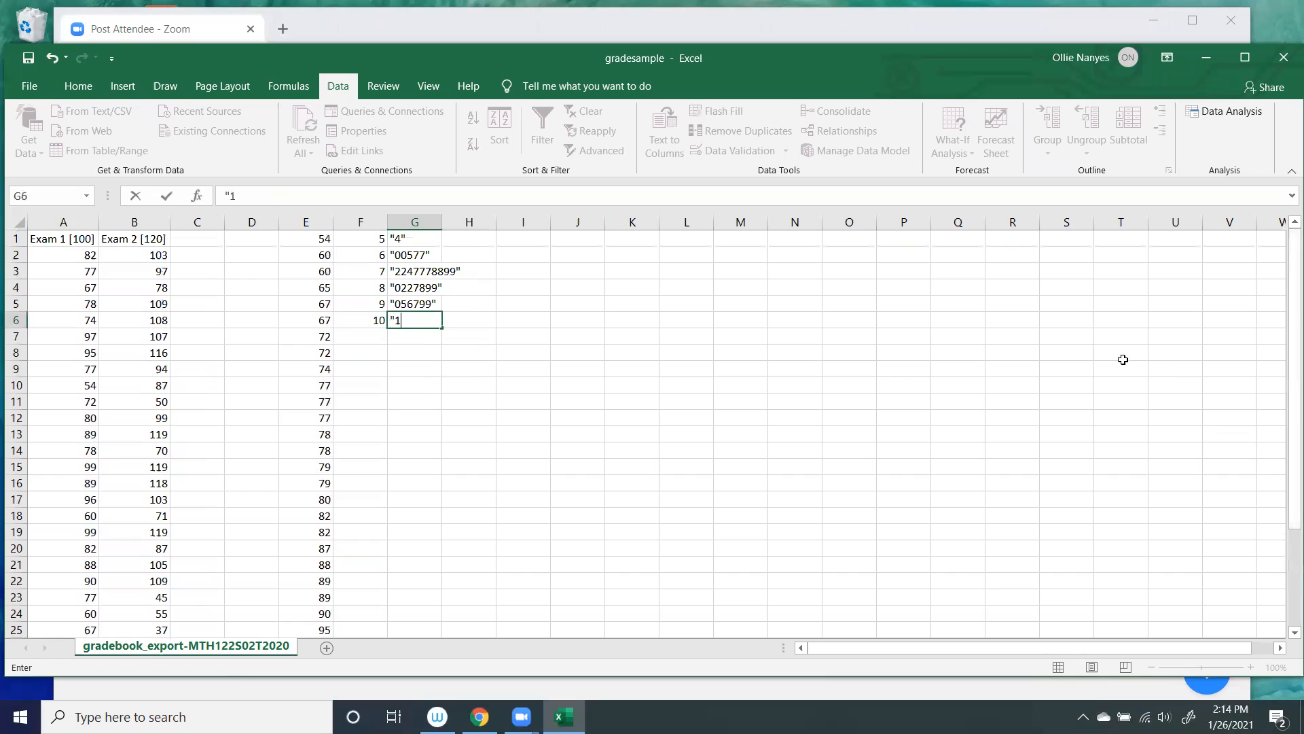
type("3")
- AutoFit the width of column G to the leaf entries and deselect the column
left_click(78, 86)
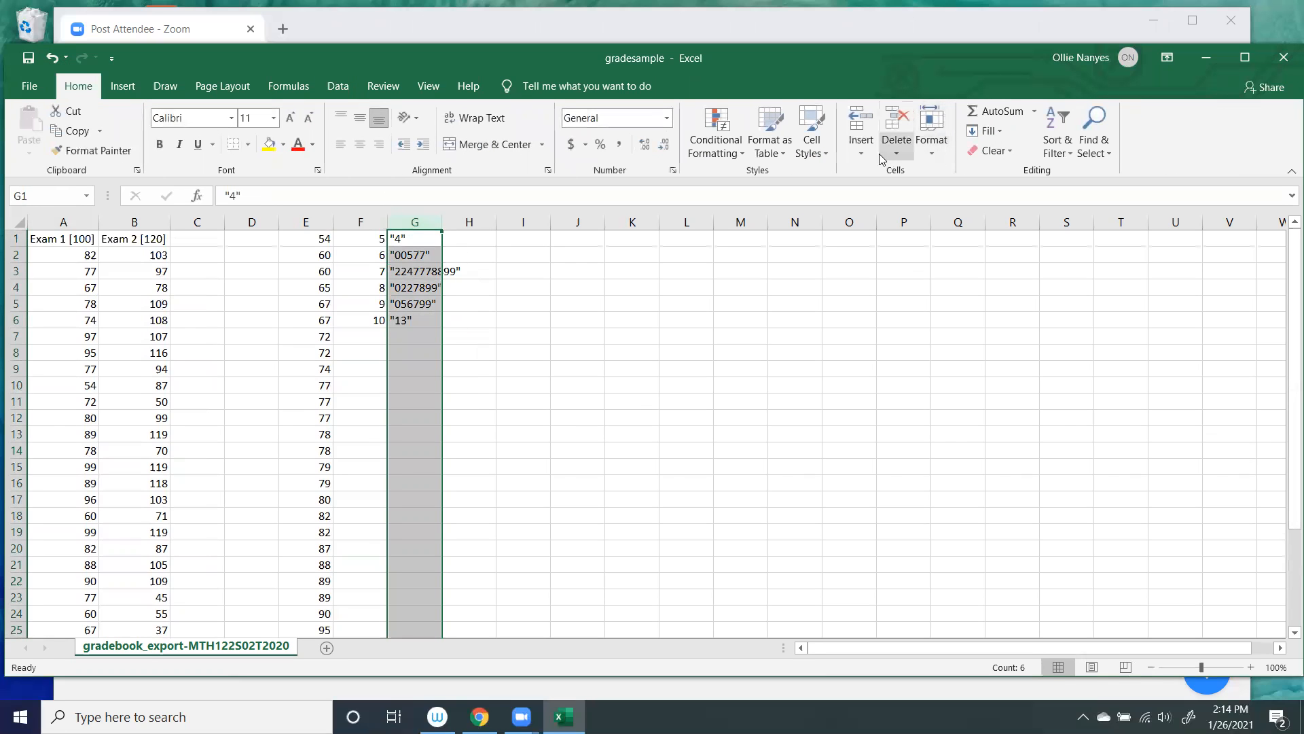
left_click(934, 147)
left_click(999, 258)
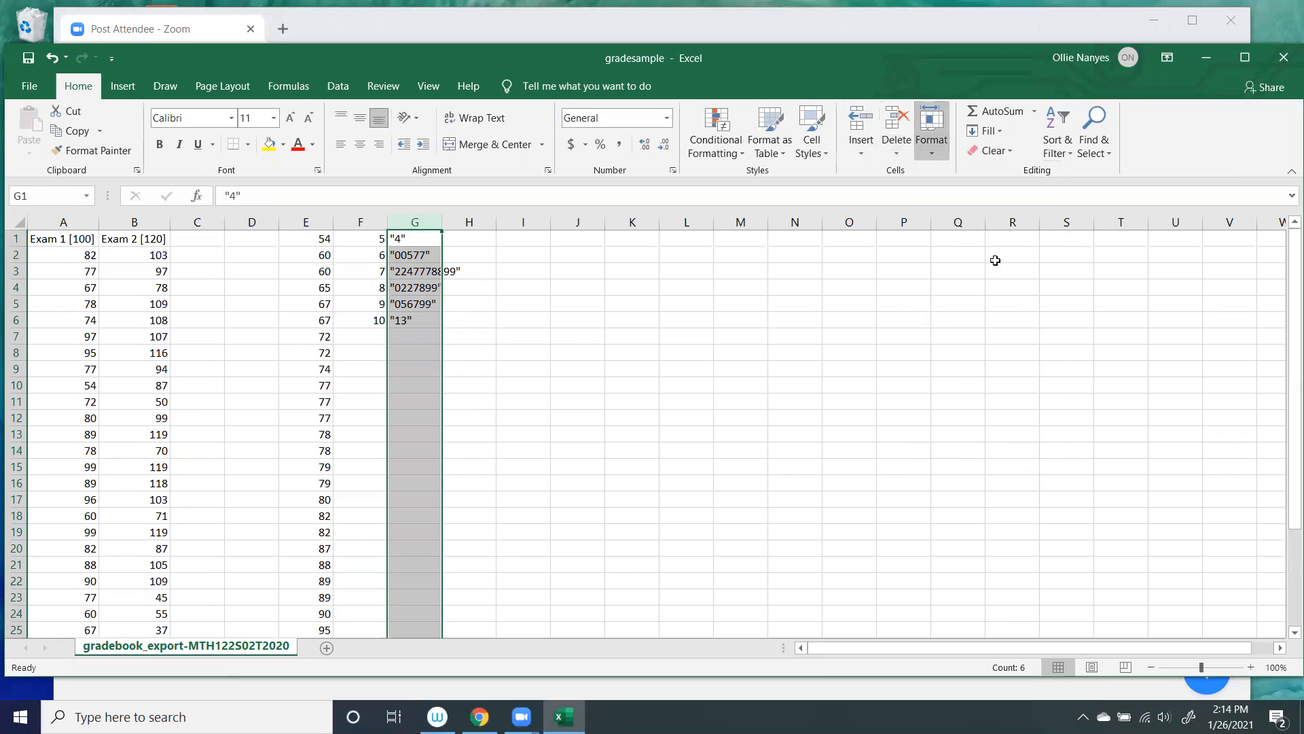
left_click(695, 283)
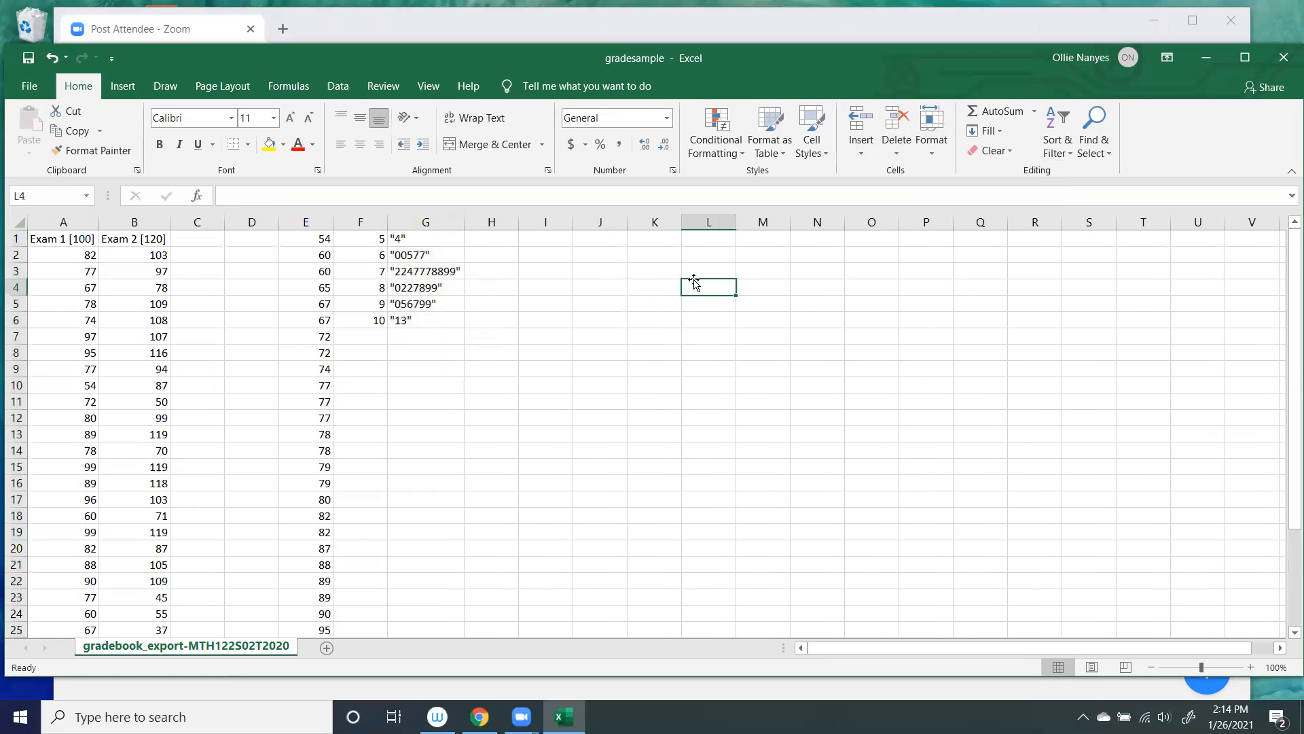